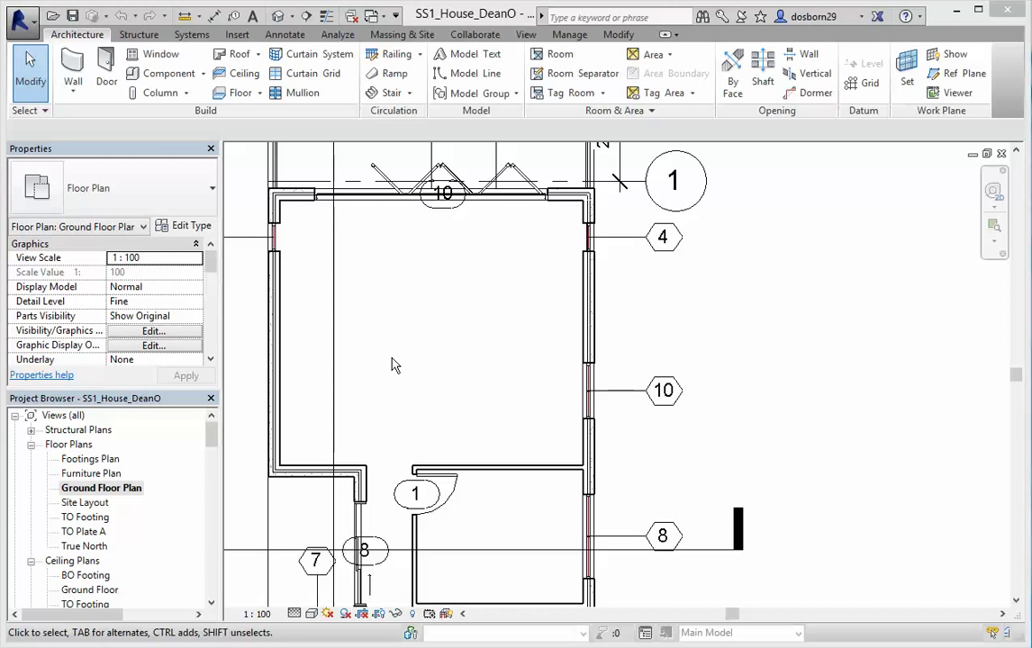
Step: Start placing a component in the large room of the ground floor plan and look through the loaded component types
scroll(450, 370, up, 2)
middle_drag(472, 387, 663, 365)
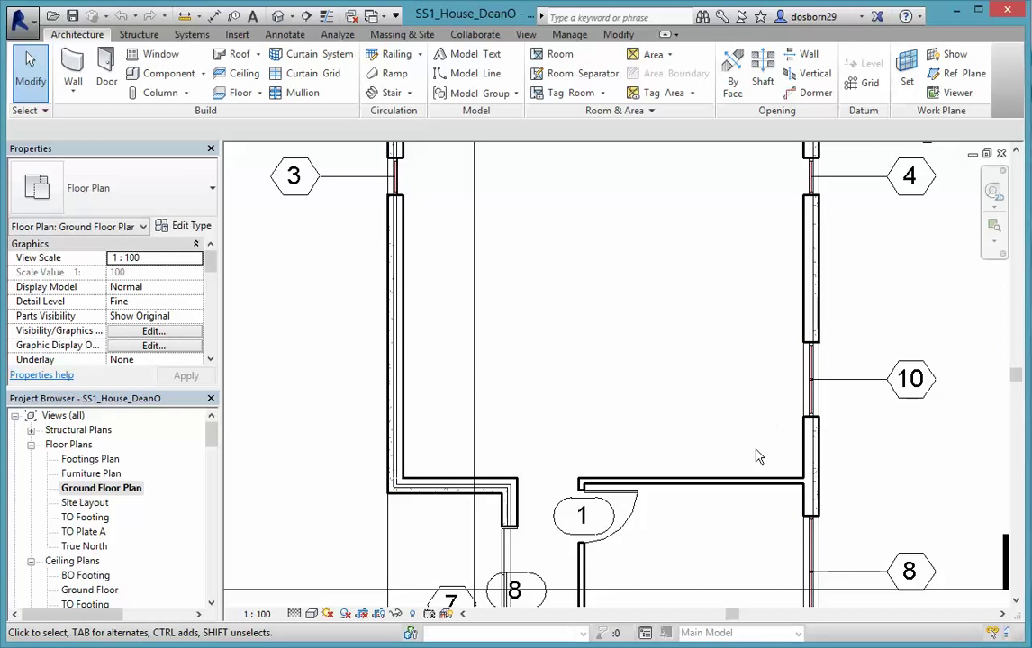
click(168, 76)
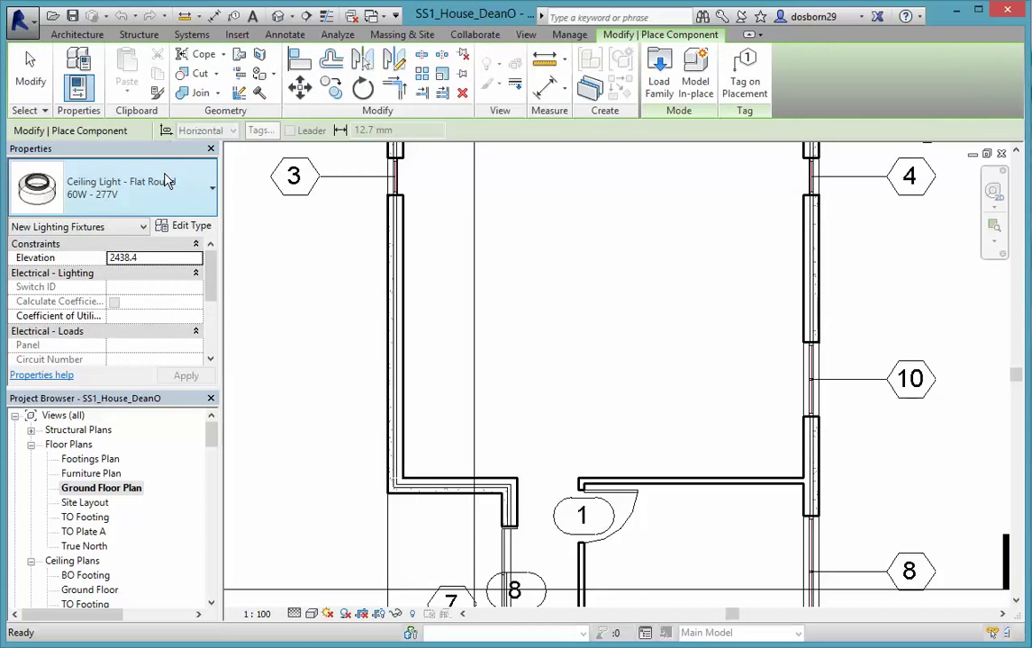
click(202, 193)
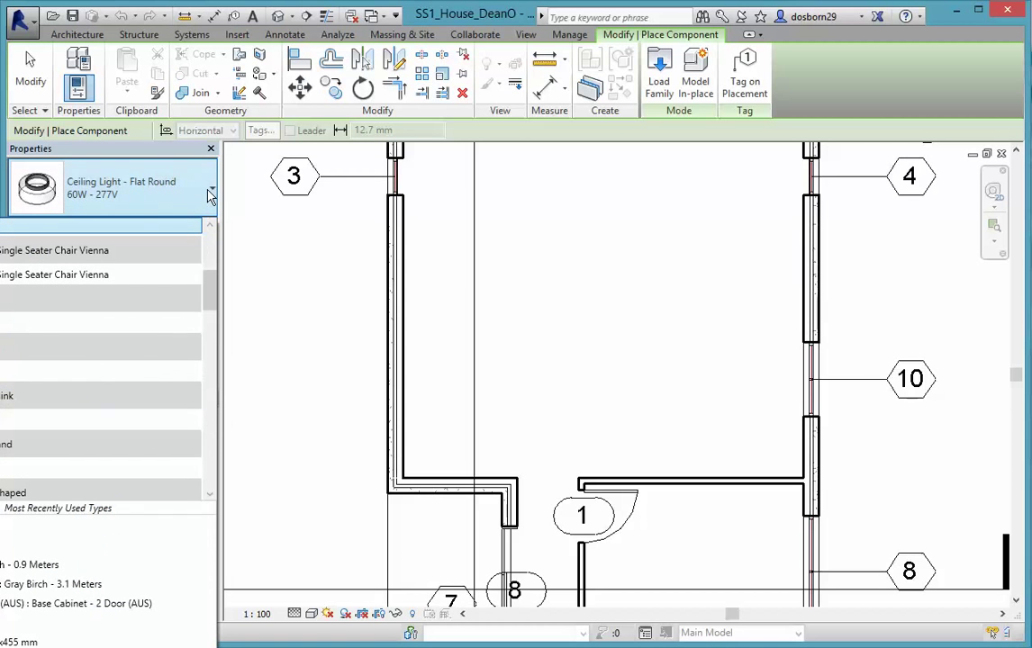
drag(208, 300, 210, 250)
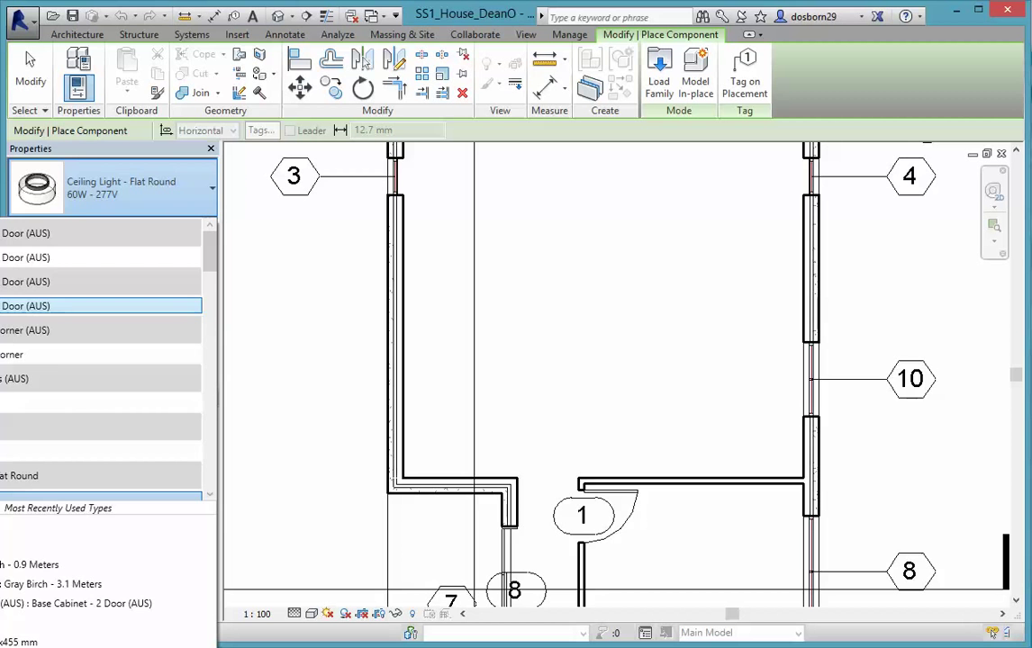
click(341, 340)
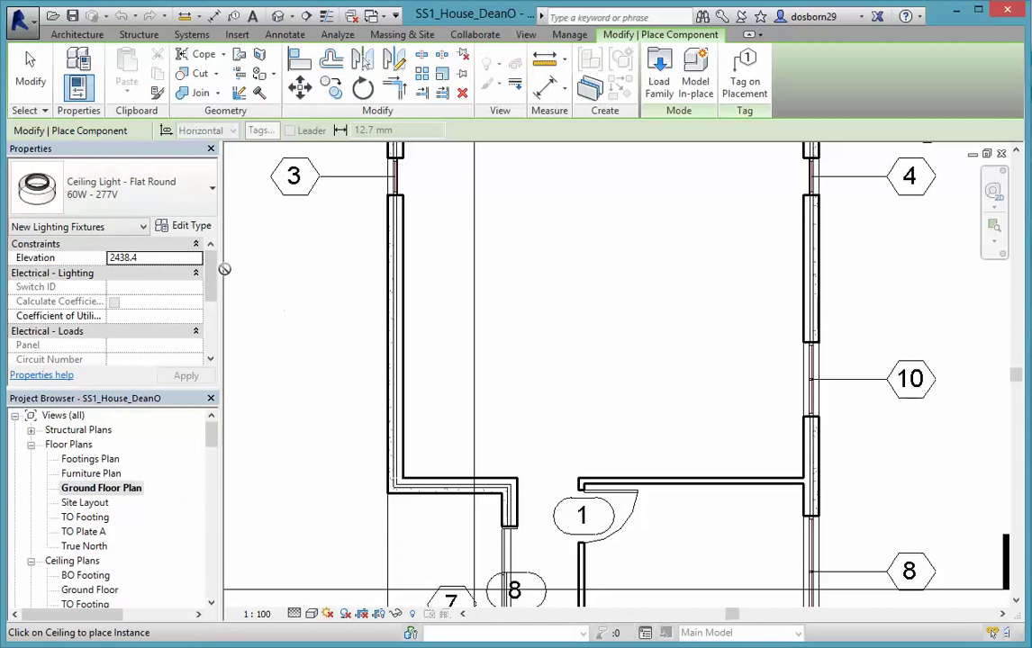
Step: Browse the Casework folder of the Australian metric library for cabinet families, without loading anything
click(185, 226)
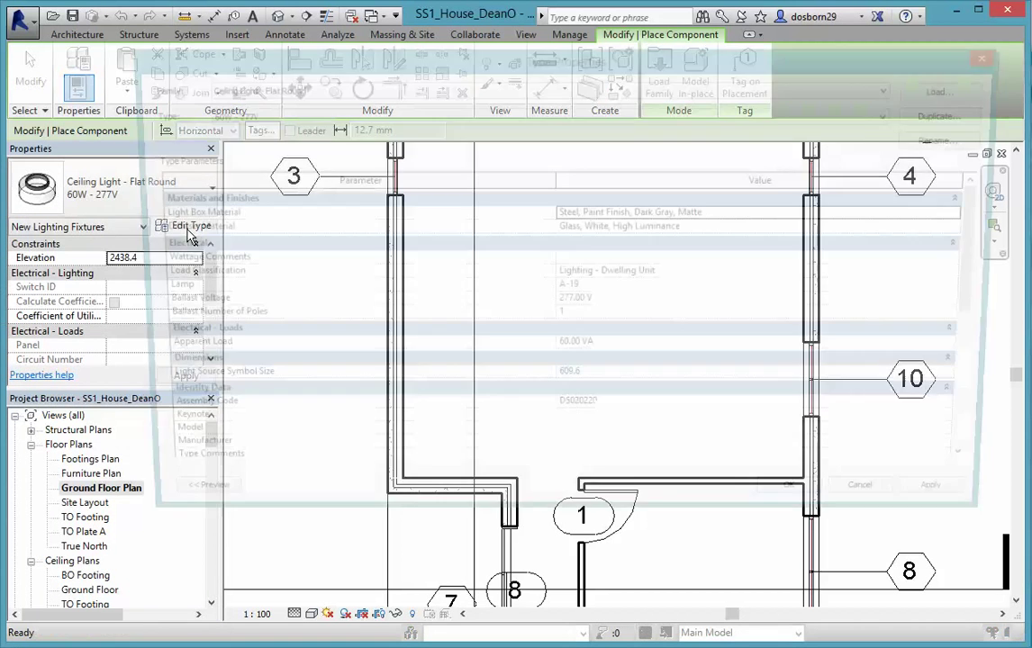
click(942, 91)
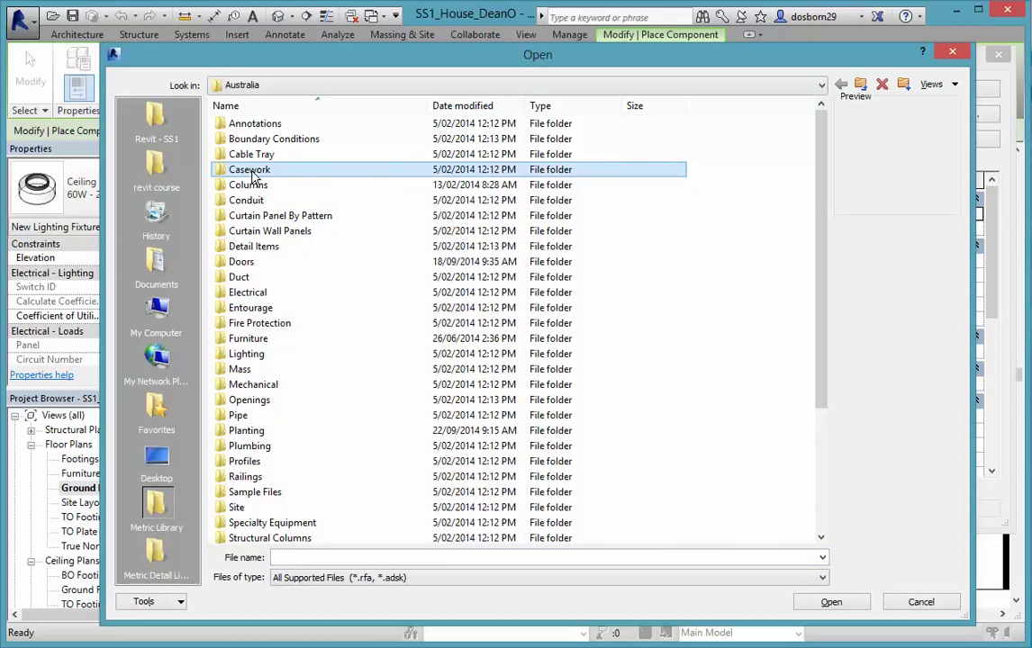
double_click(253, 171)
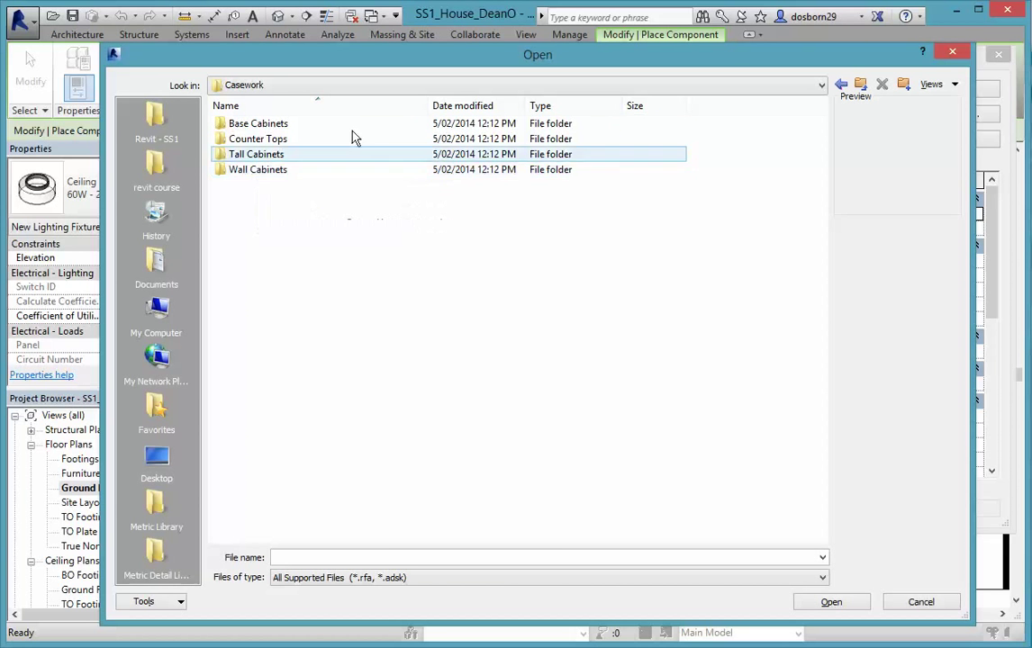
click(955, 52)
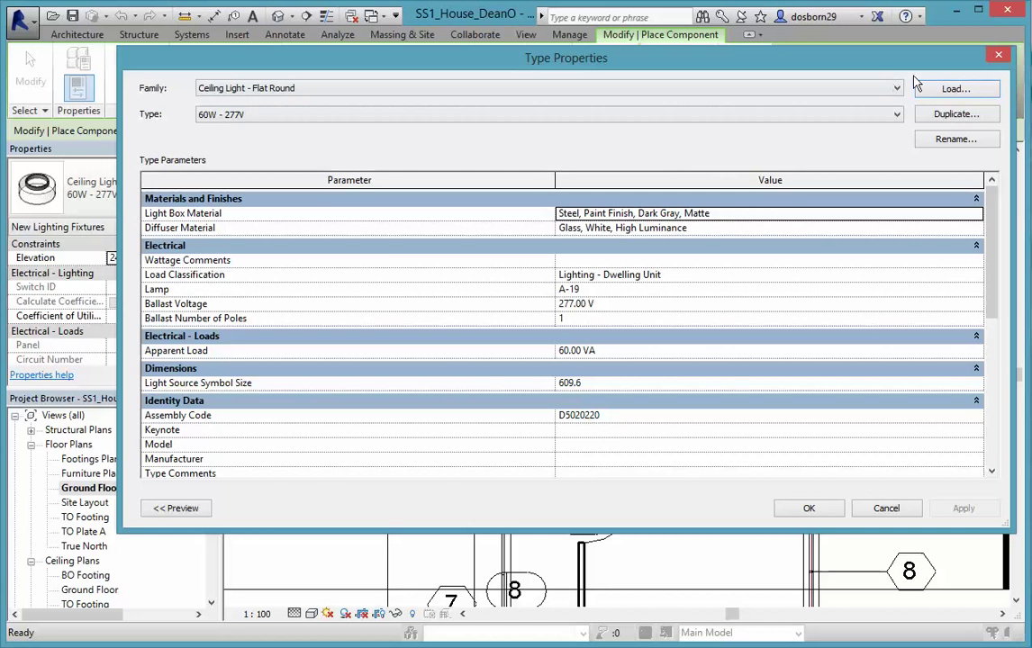
click(998, 58)
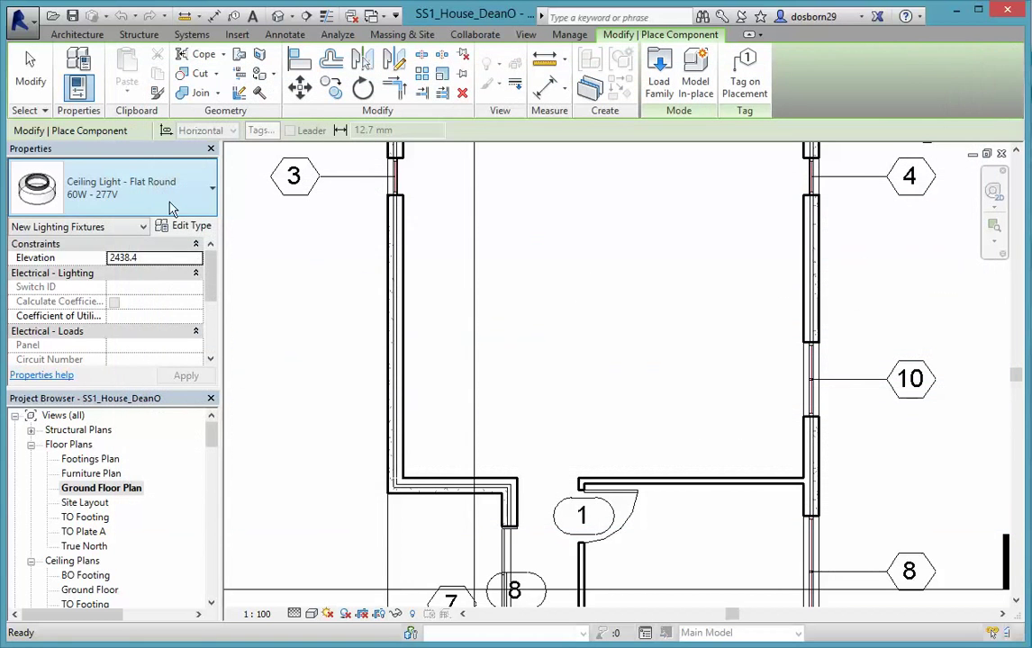
Step: Place a Base Cabinet - Corner (AUS) where the interior stud wall meets the exterior wall near window 10, rotated to fit the corner
click(205, 200)
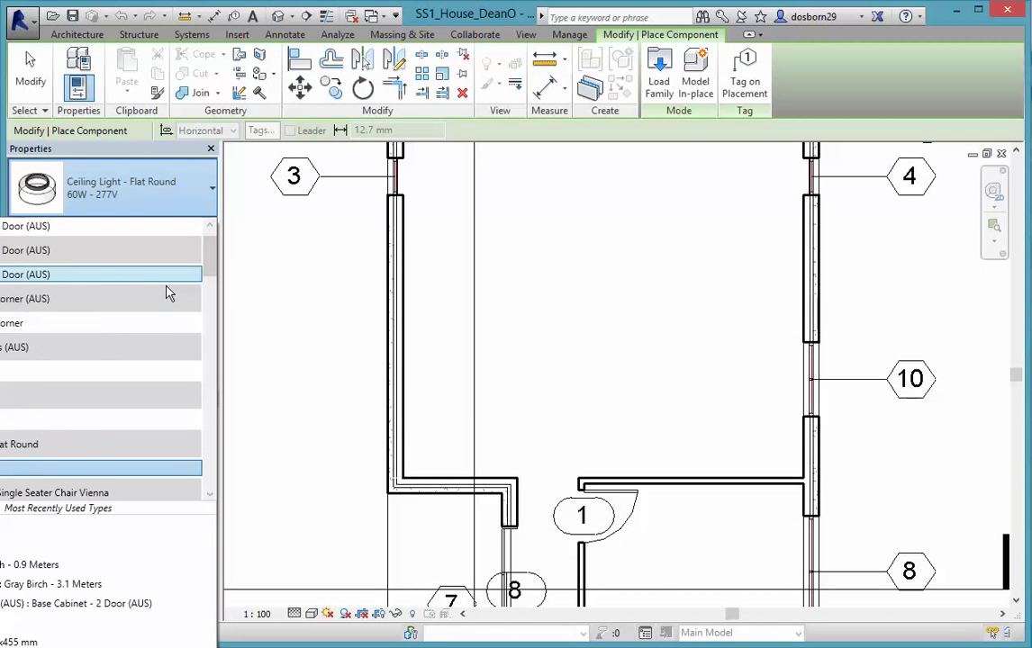
click(99, 274)
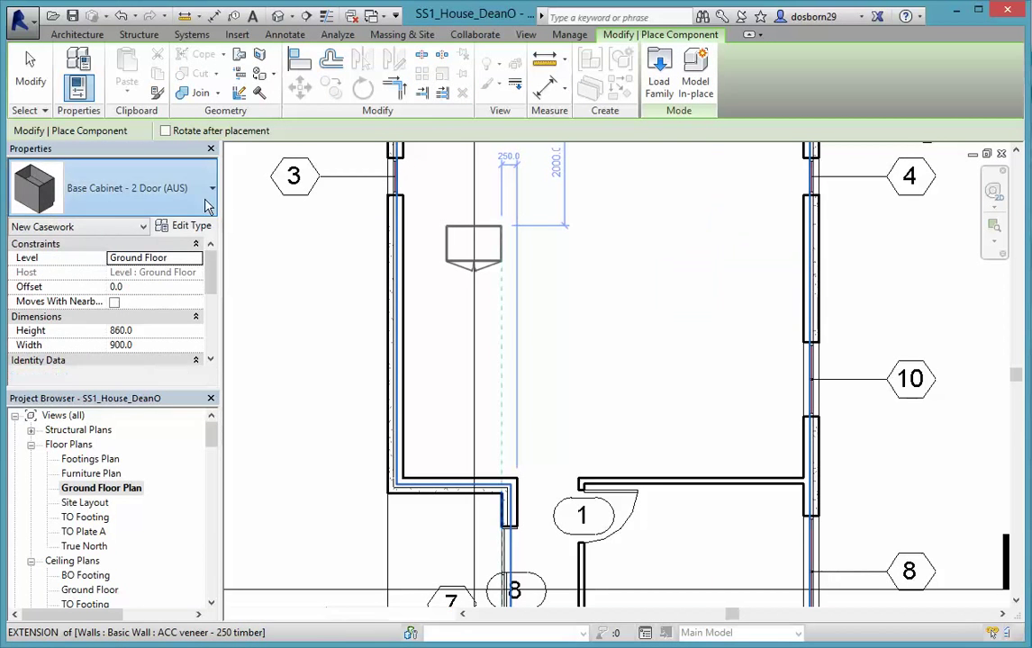
click(209, 194)
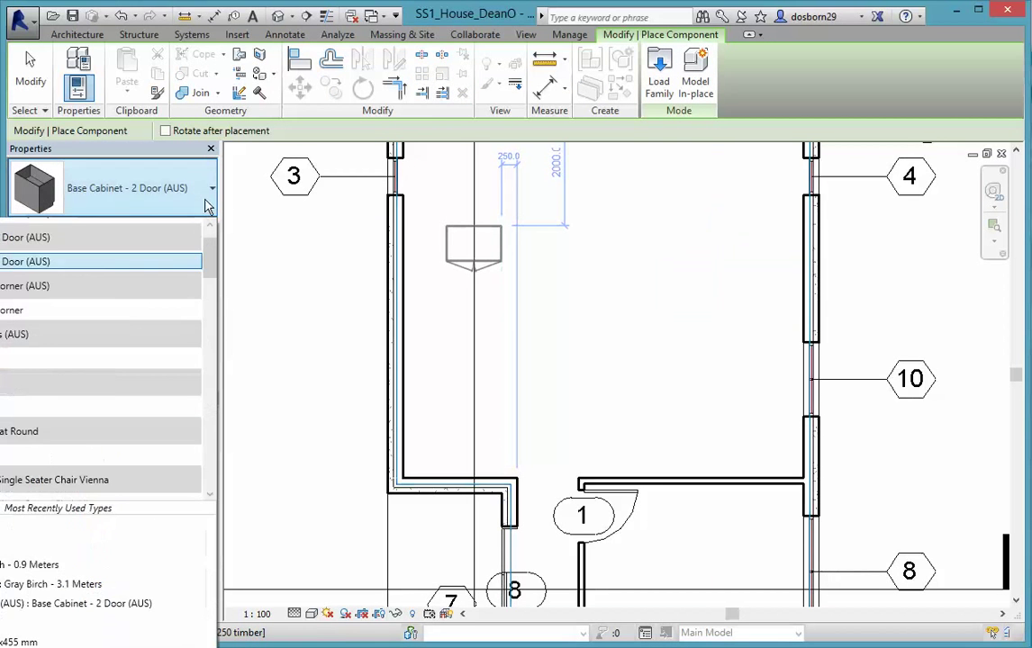
click(34, 311)
key(space)
key(space)
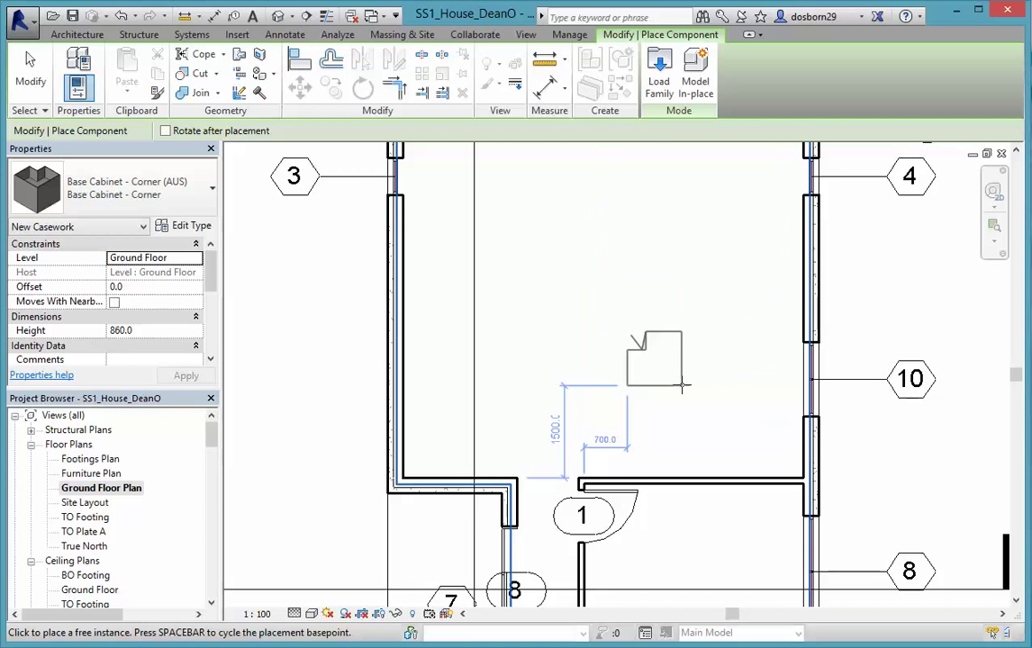
click(800, 476)
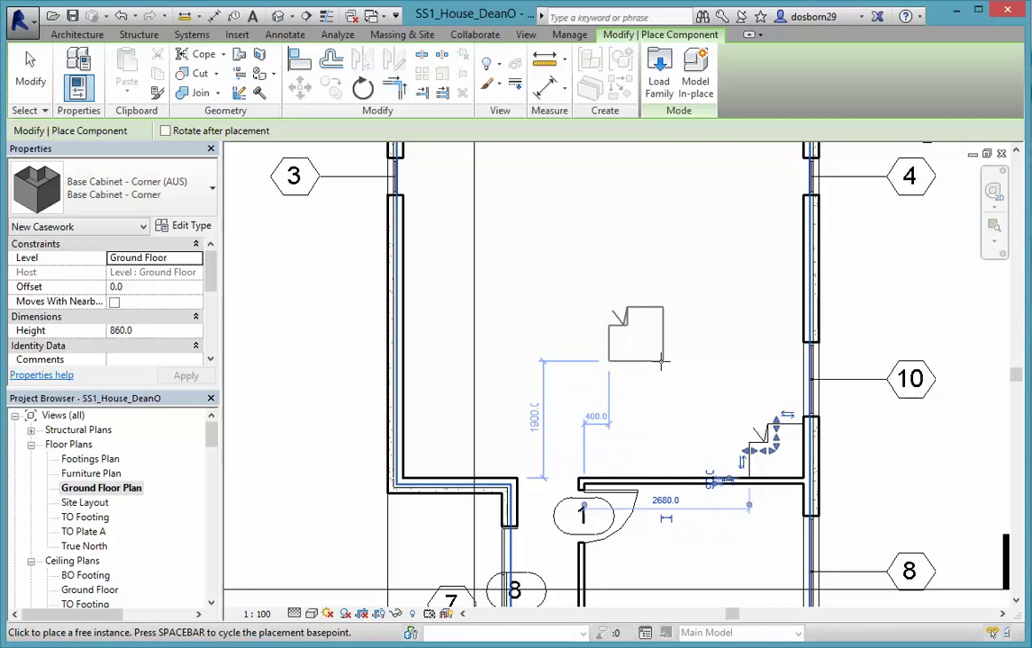
Step: Place two Base Cabinet - 2 Door (AUS) units against the corner cabinet, one along the stud wall and one along the exterior wall
click(166, 205)
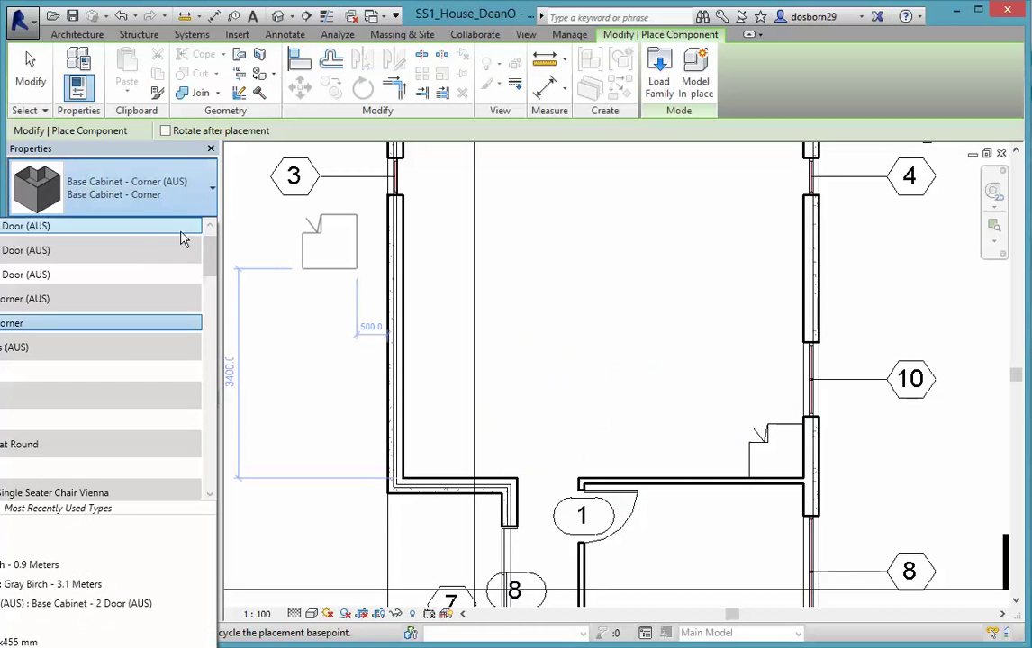
click(65, 275)
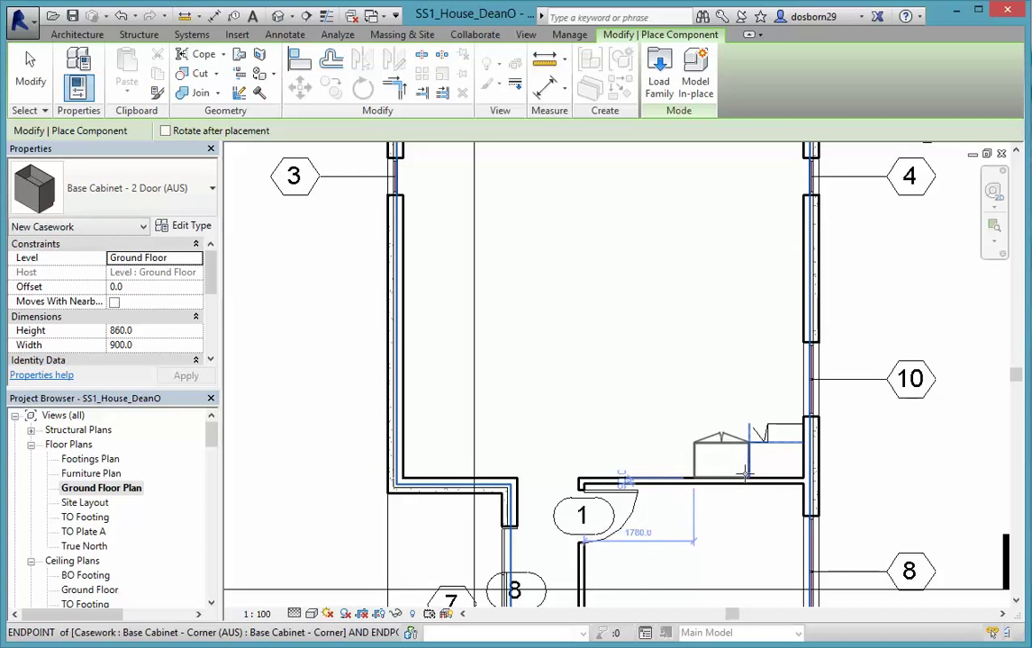
click(745, 472)
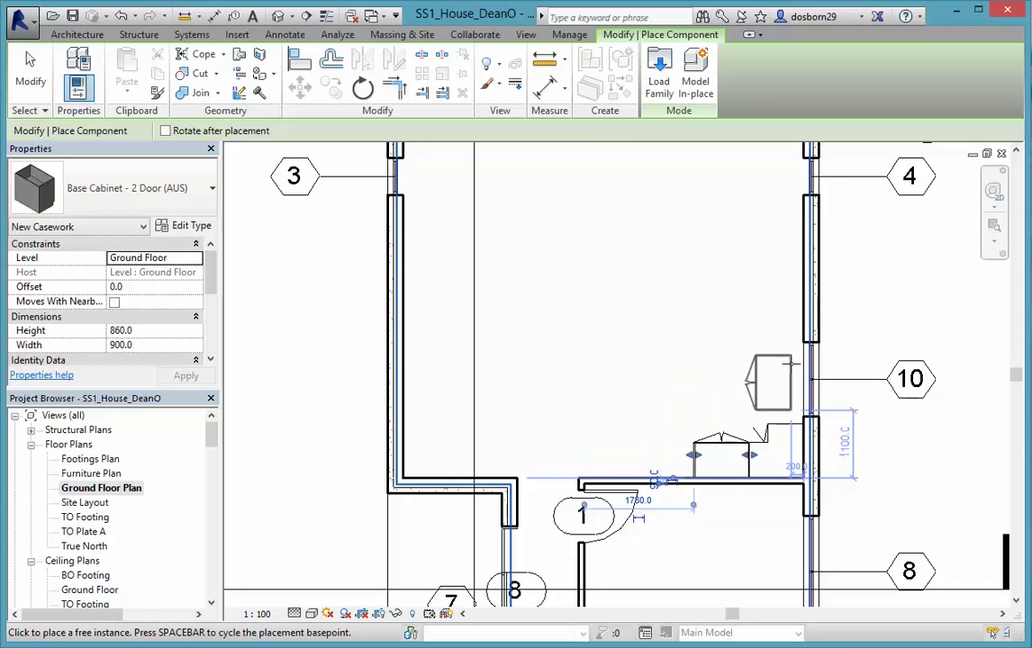
click(801, 371)
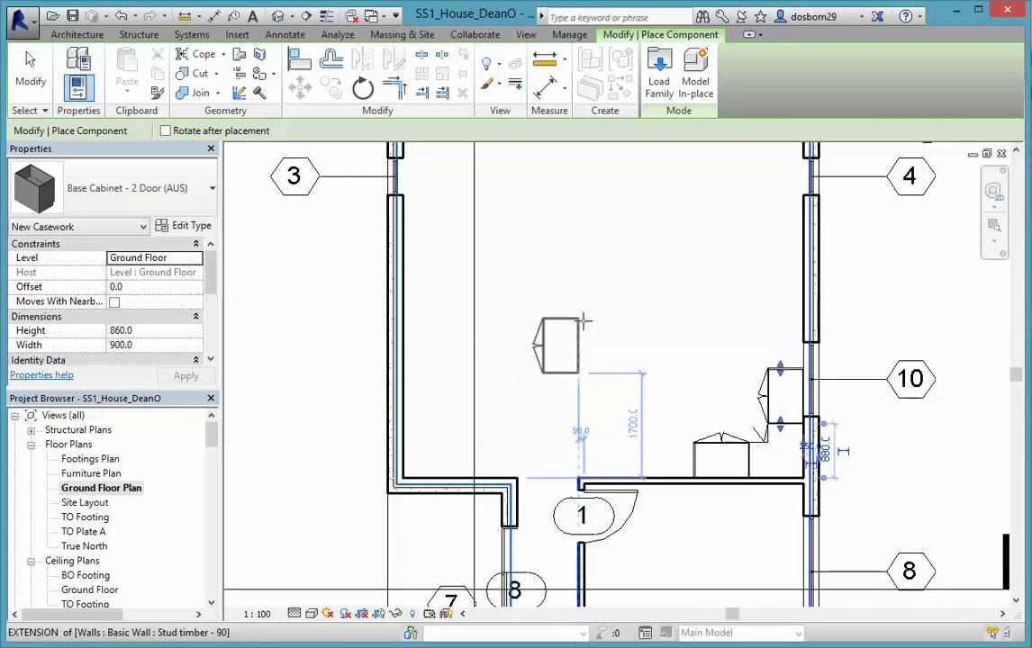
Step: Place a second Base Cabinet - Corner (AUS) at the free end of the cabinet under window 10, rotated to turn the run into the room
click(160, 185)
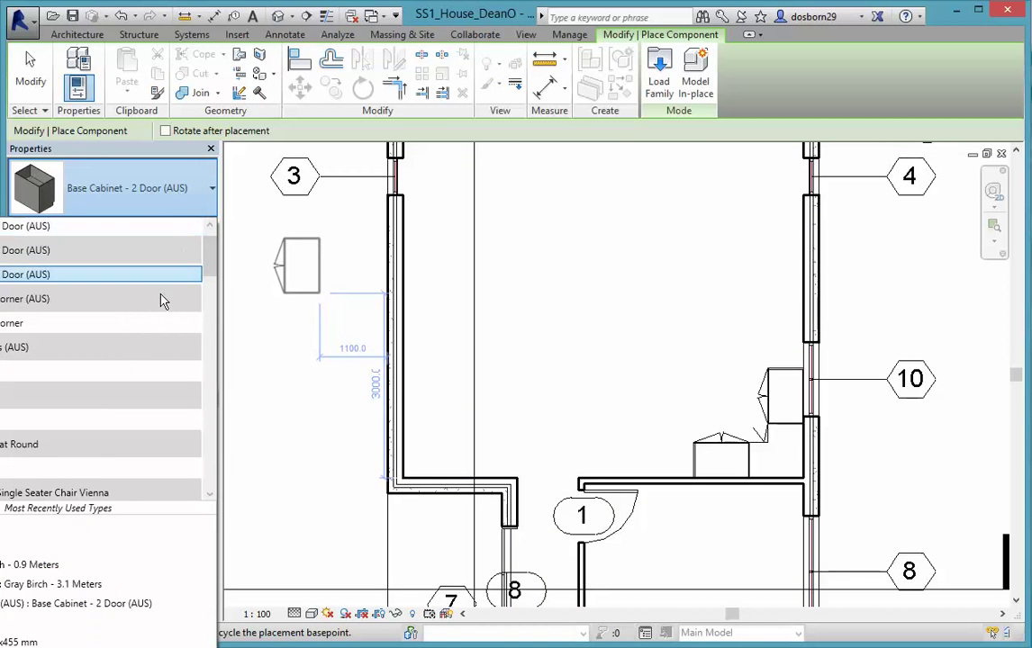
click(55, 322)
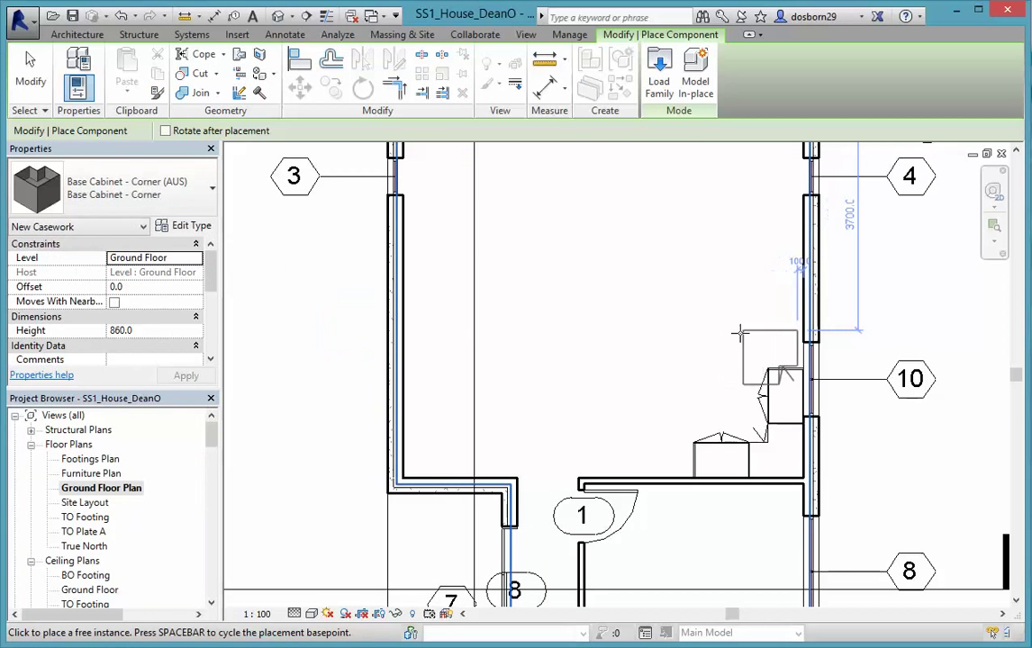
key(space)
key(space)
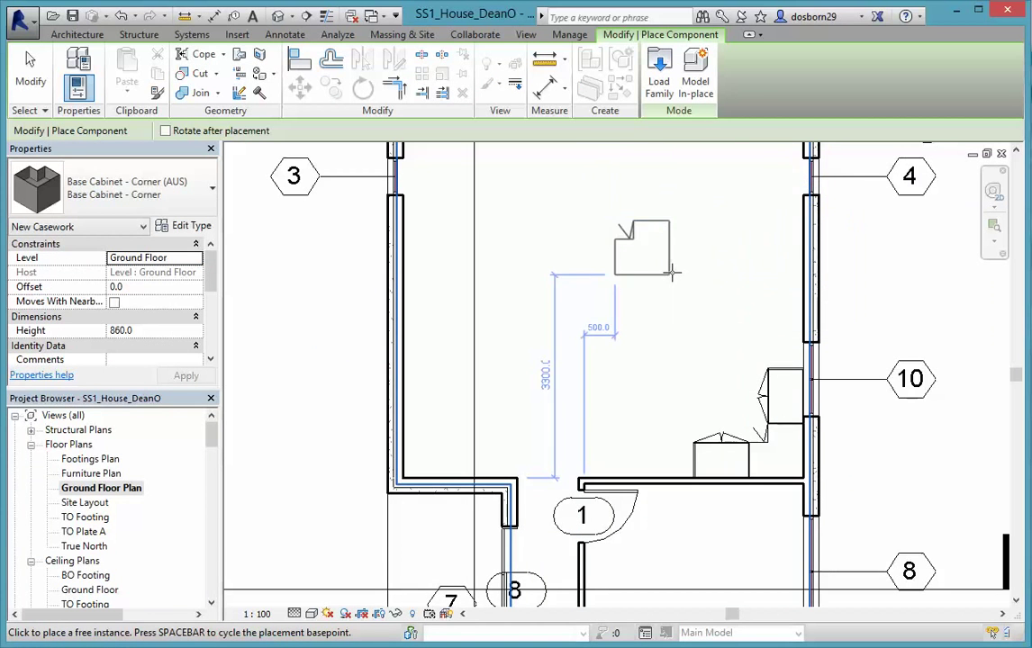
click(800, 315)
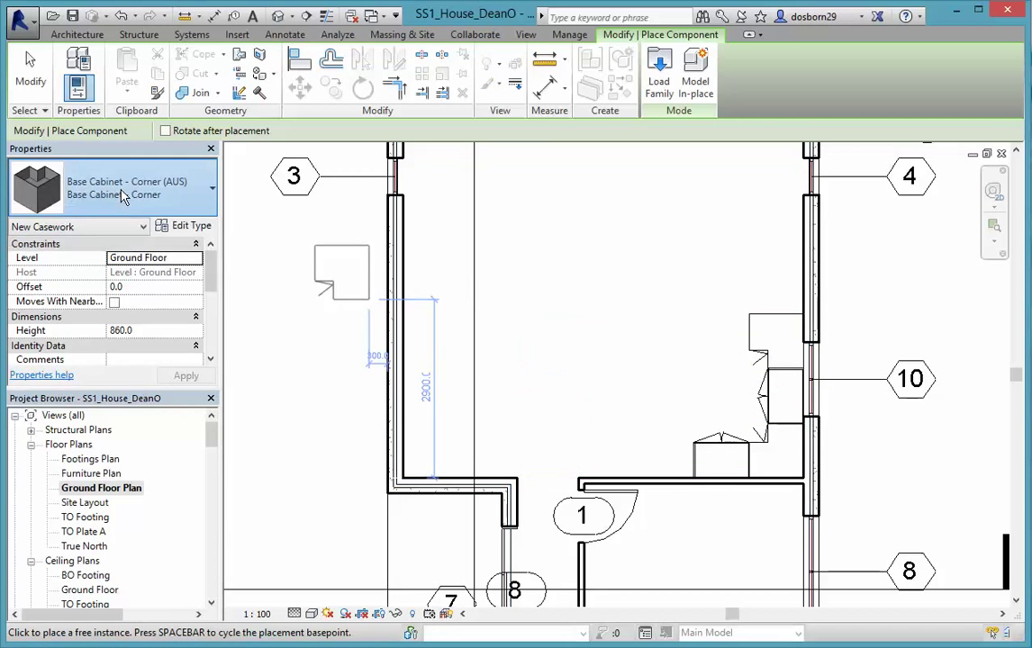
click(95, 194)
click(54, 262)
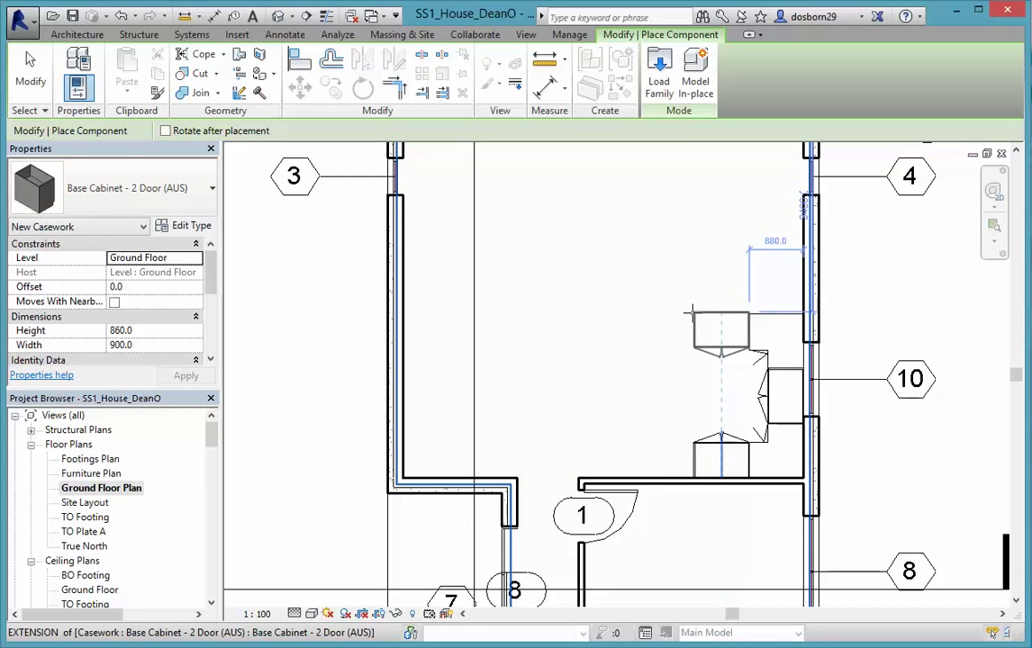
scroll(692, 312, up, 3)
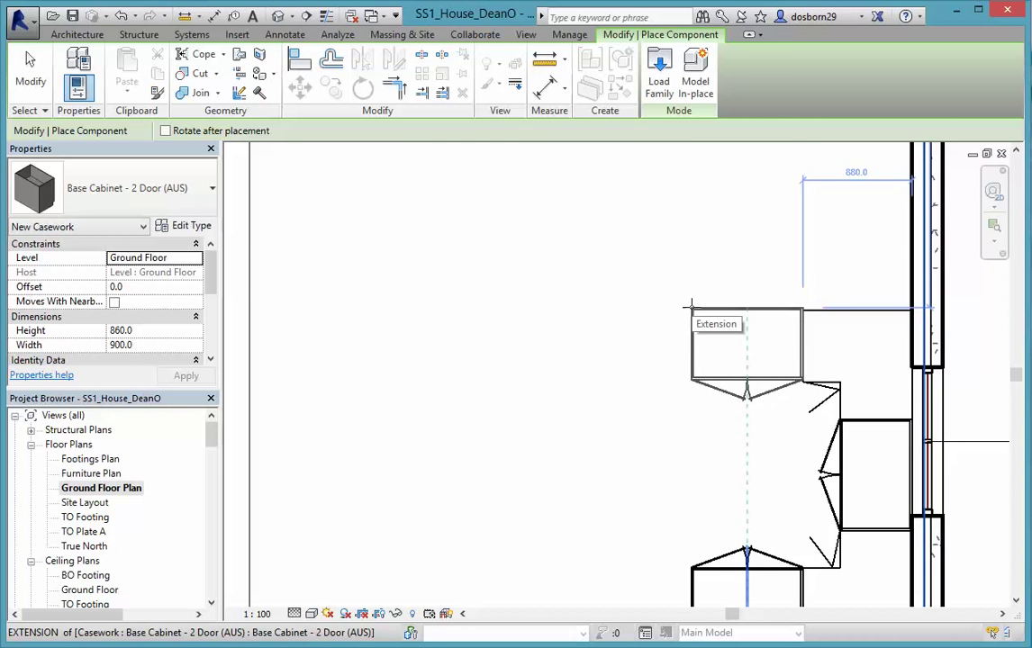
key(Escape)
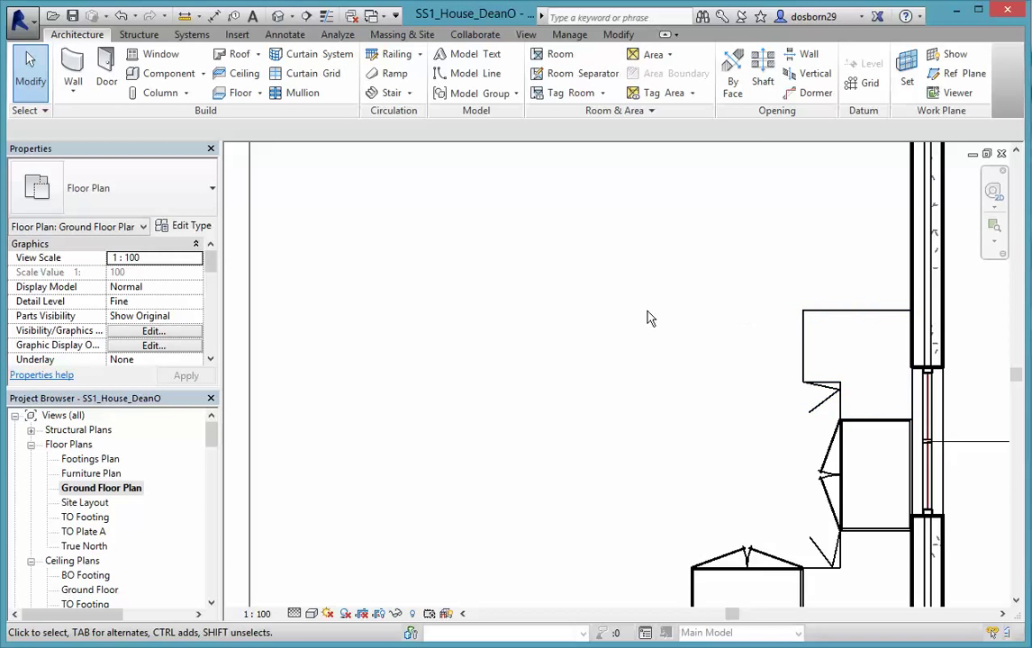
Step: Start a new Stud timber - 90 wall with its top constraint set to Unconnected and an unconnected height of 1200 mm
scroll(429, 315, down, 2)
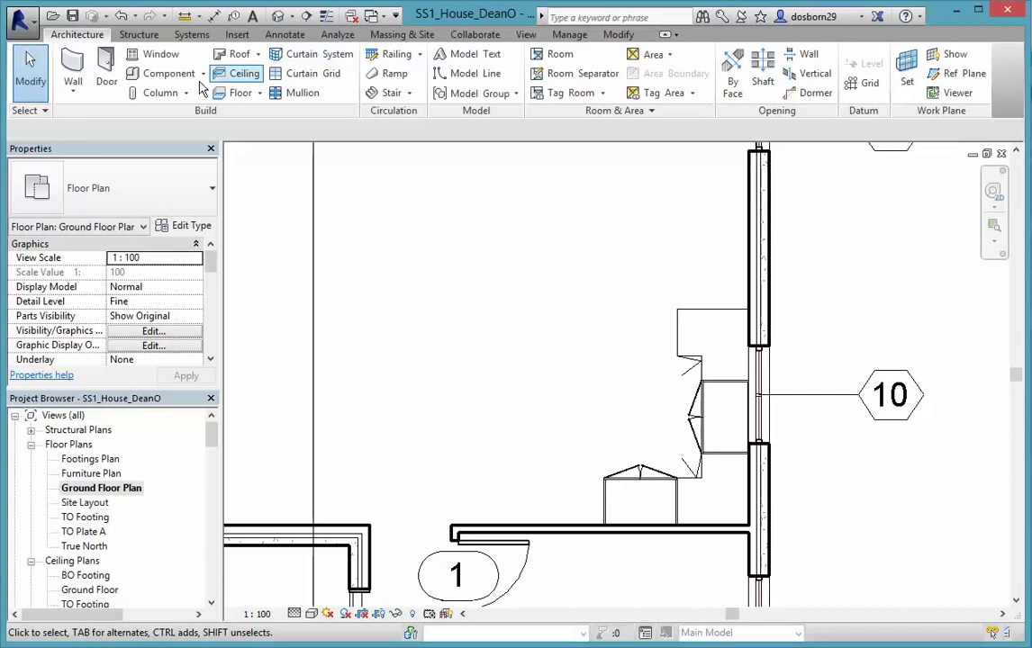
click(74, 66)
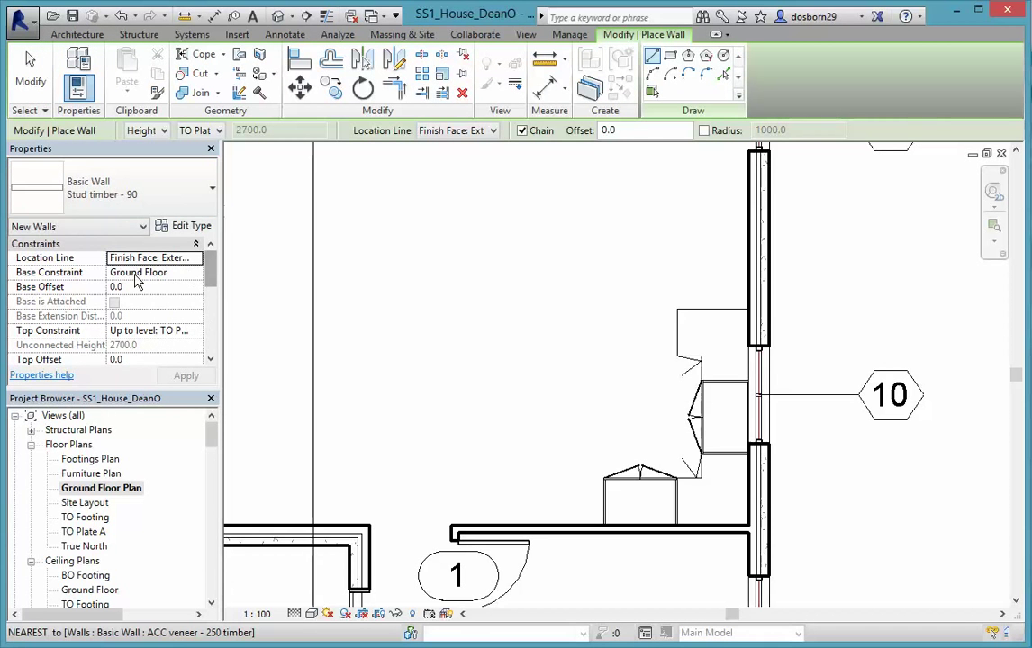
scroll(193, 256, down, 1)
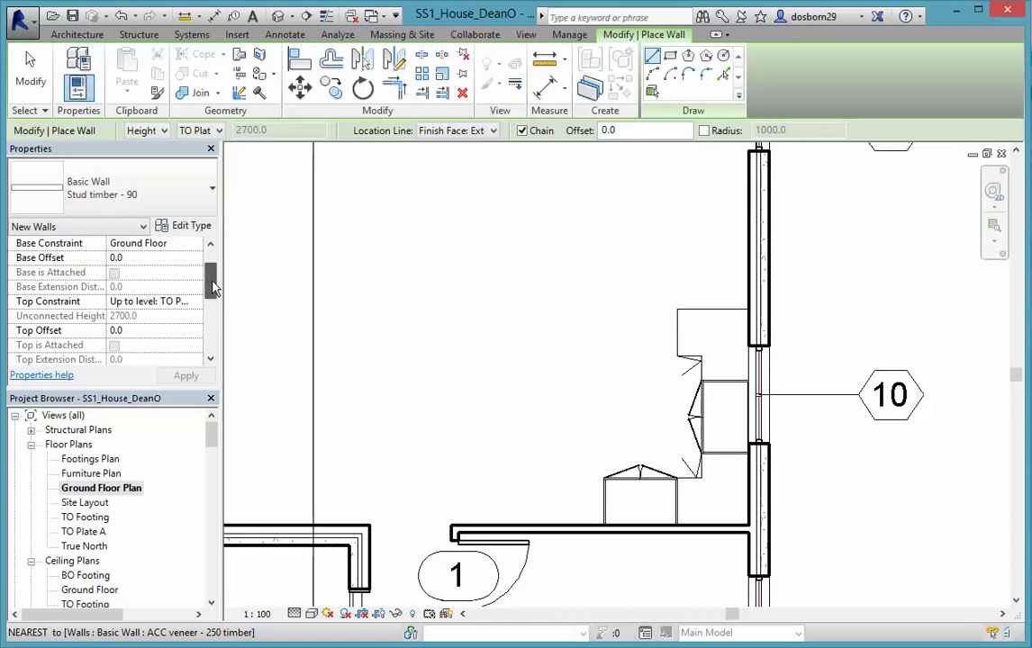
click(185, 302)
click(195, 302)
click(137, 316)
click(145, 315)
drag(139, 316, 106, 317)
text(12)
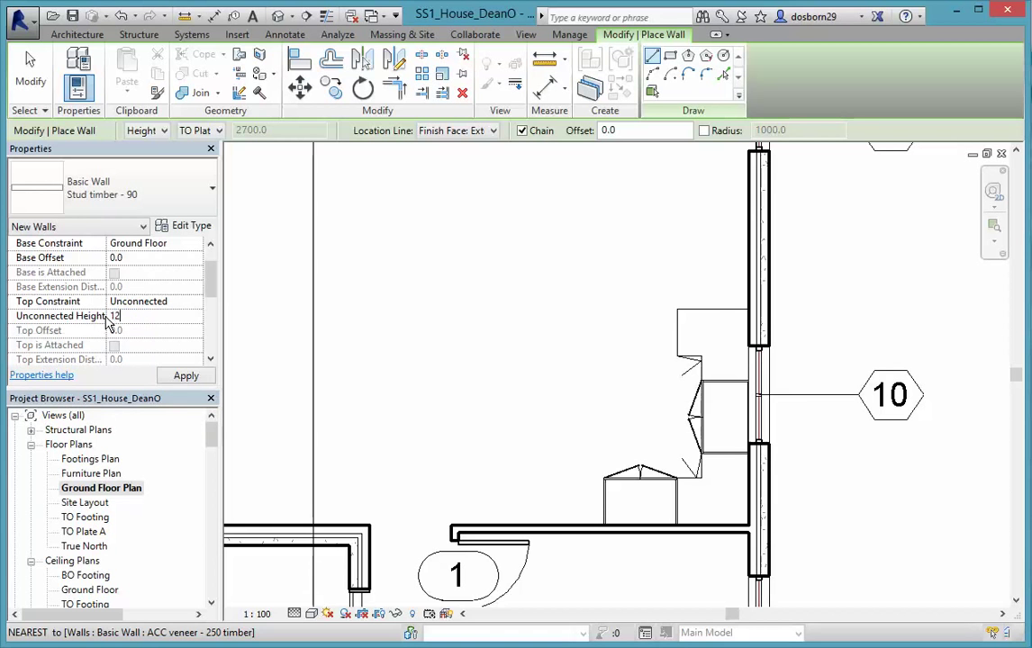
text(00)
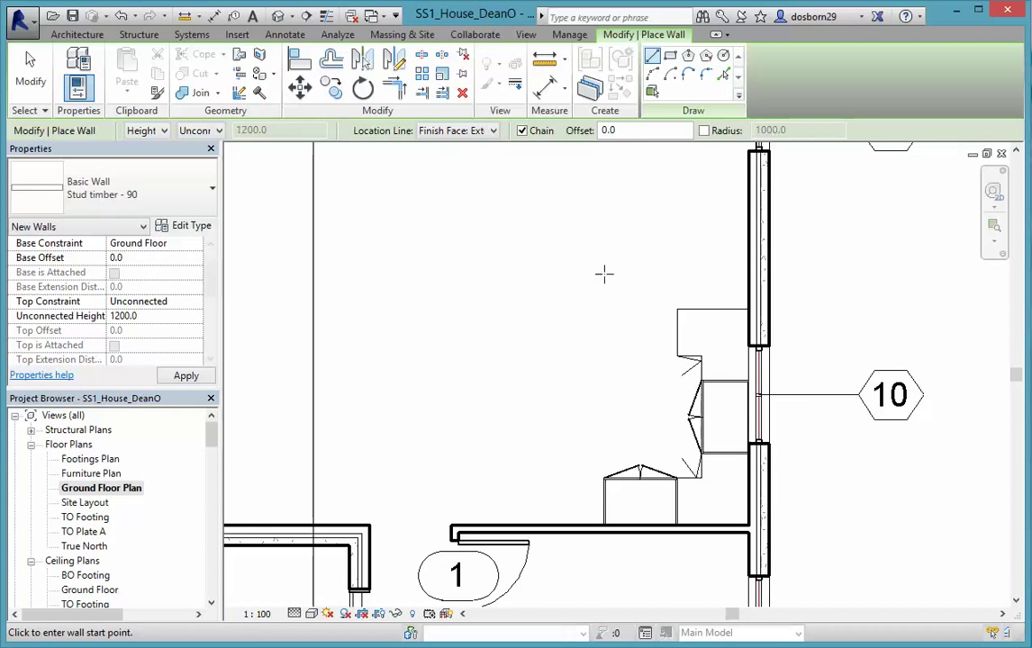
Step: Draw the wall horizontally behind the second corner cabinet, 3650 mm from the exterior wall to align with the opposite stud wall's end
click(746, 309)
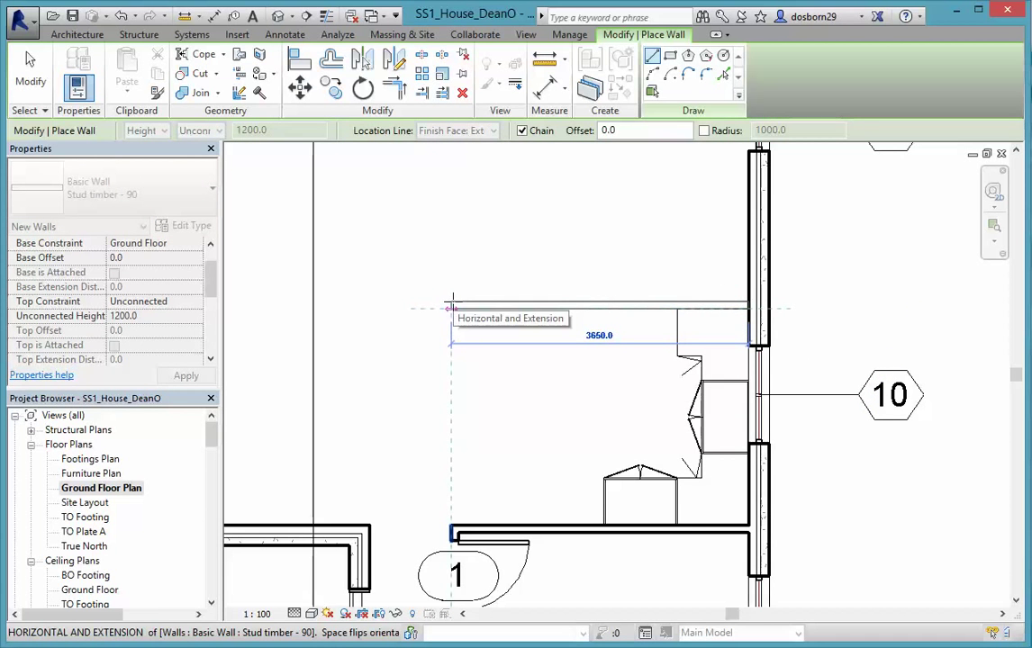
click(451, 304)
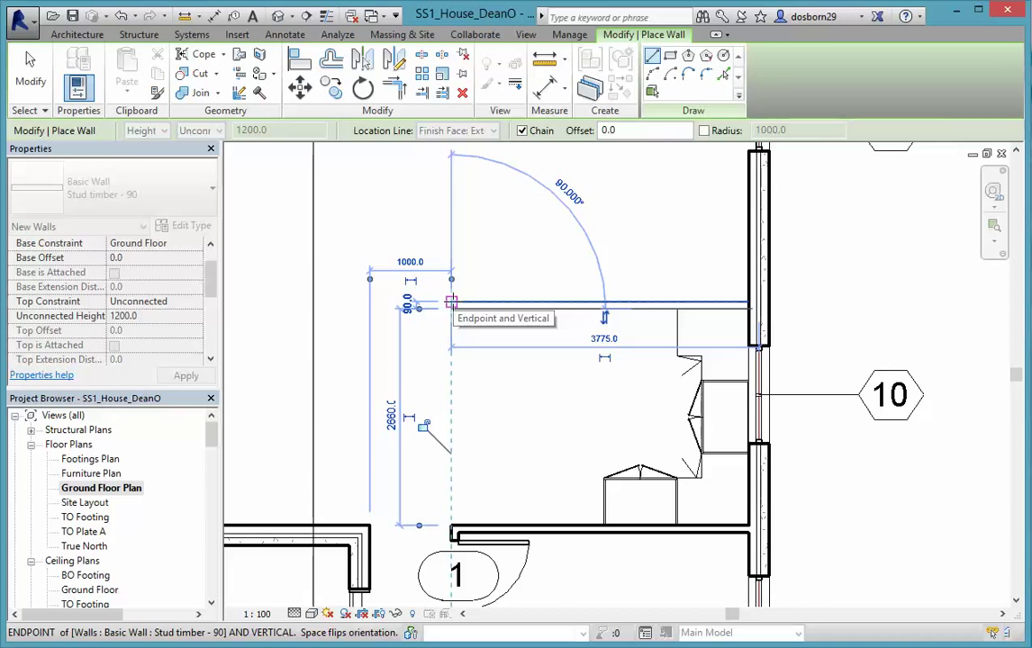
key(Escape)
key(Escape)
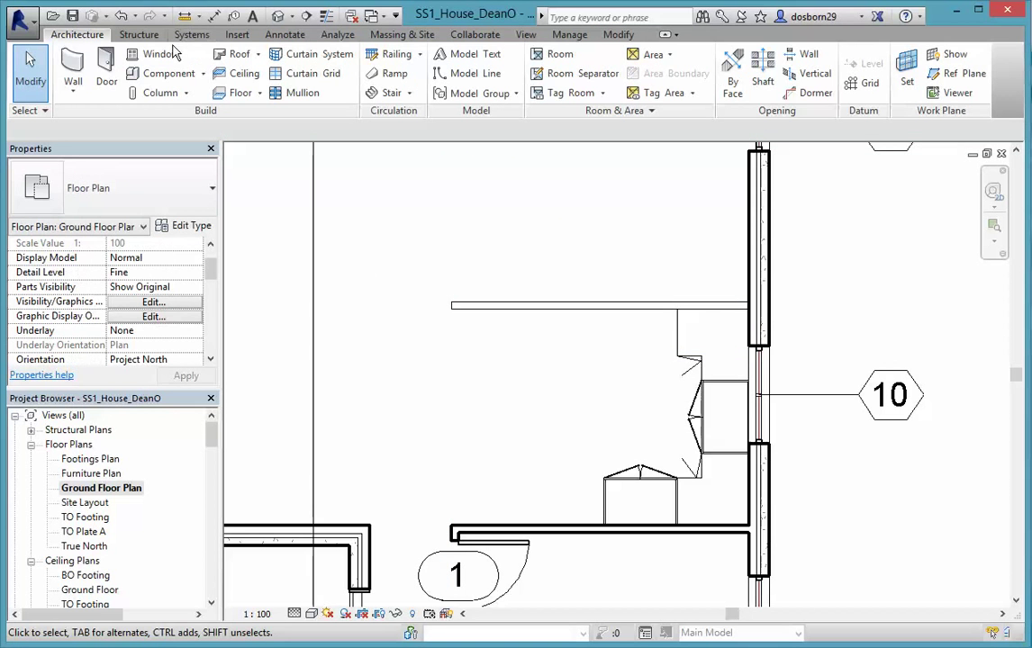
Step: Place a Base Cabinet - 2 Door (AUS) against the low stud wall, adjoining the second corner cabinet
click(171, 75)
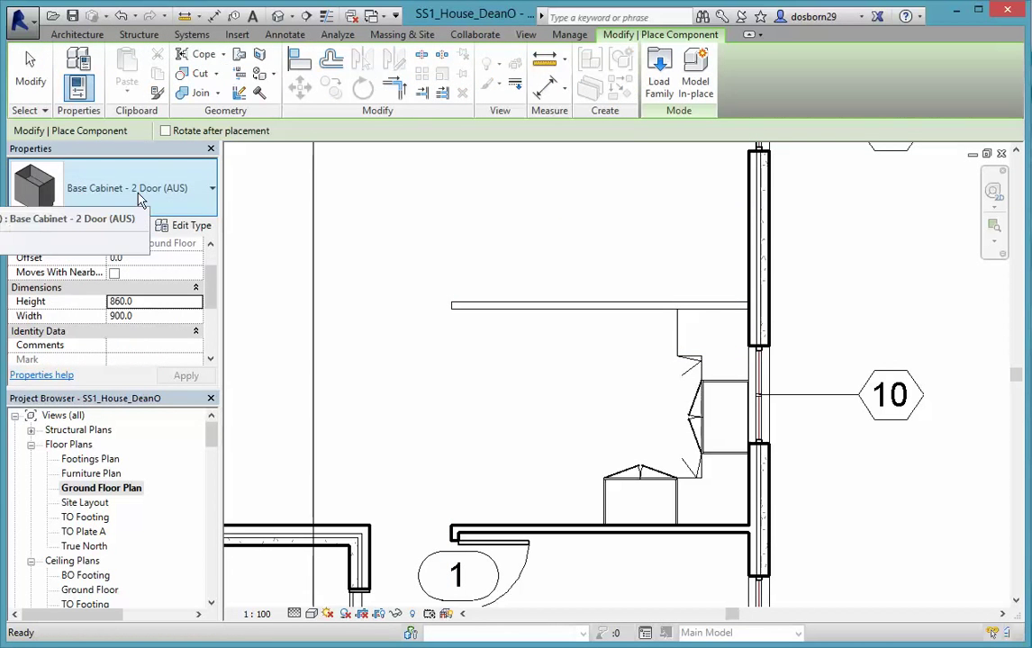
click(139, 199)
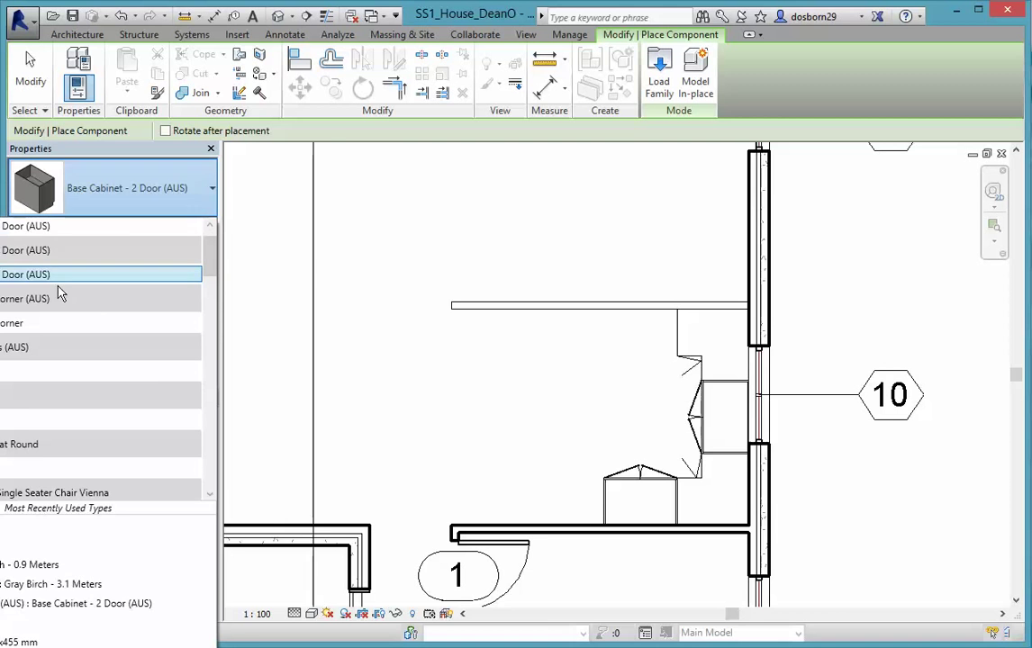
click(54, 275)
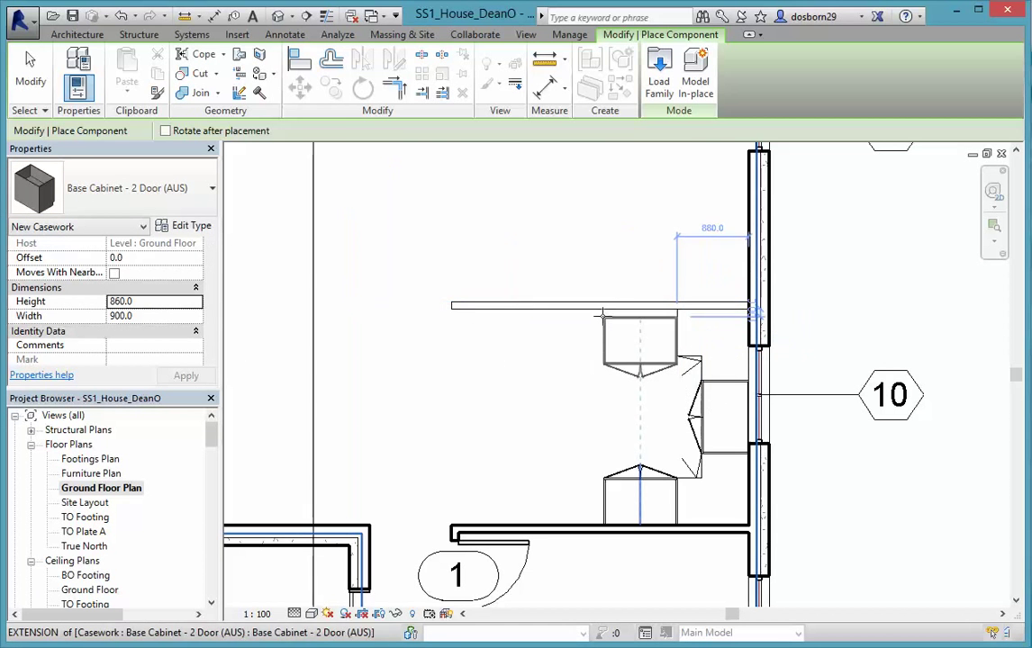
click(603, 312)
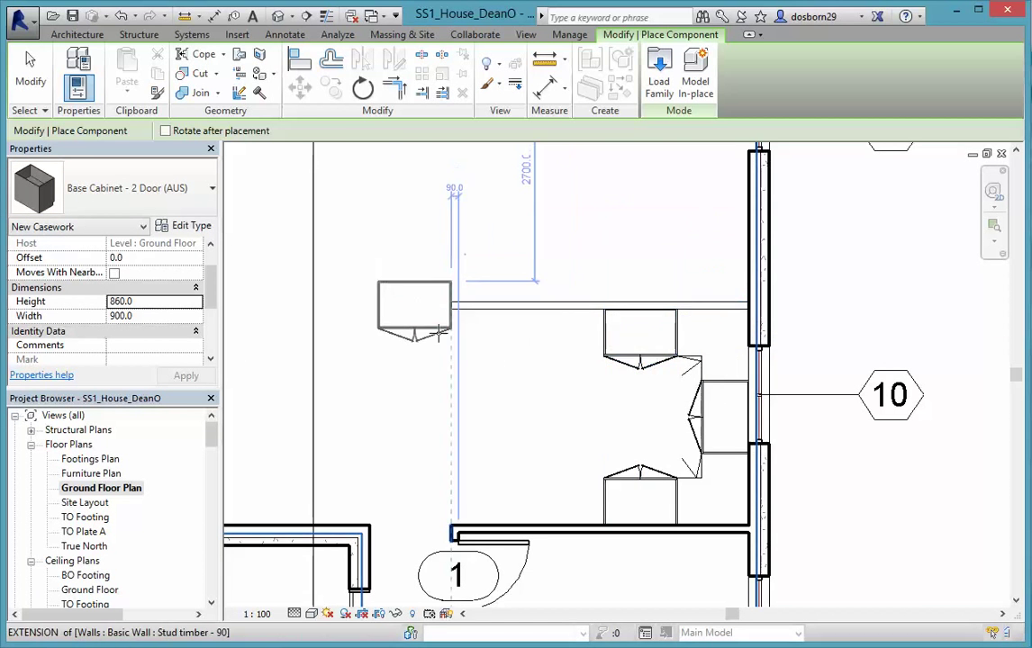
key(Escape)
key(Escape)
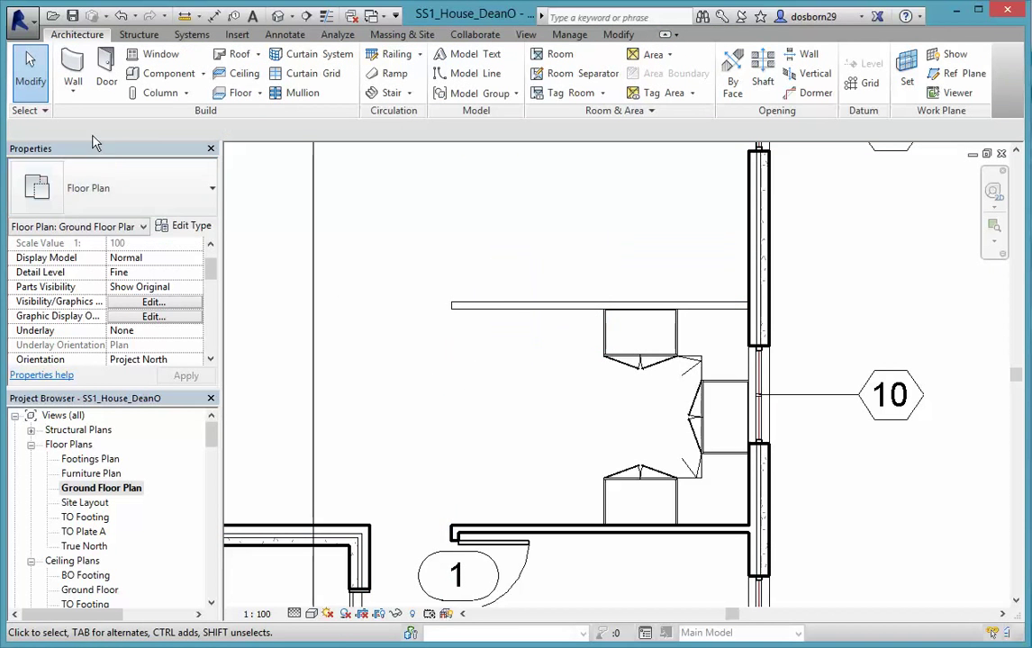
Step: Place a Base Cabinet - 1 Door (AUS) against the low stud wall, adjoining the free end of the two-door cabinet
click(211, 194)
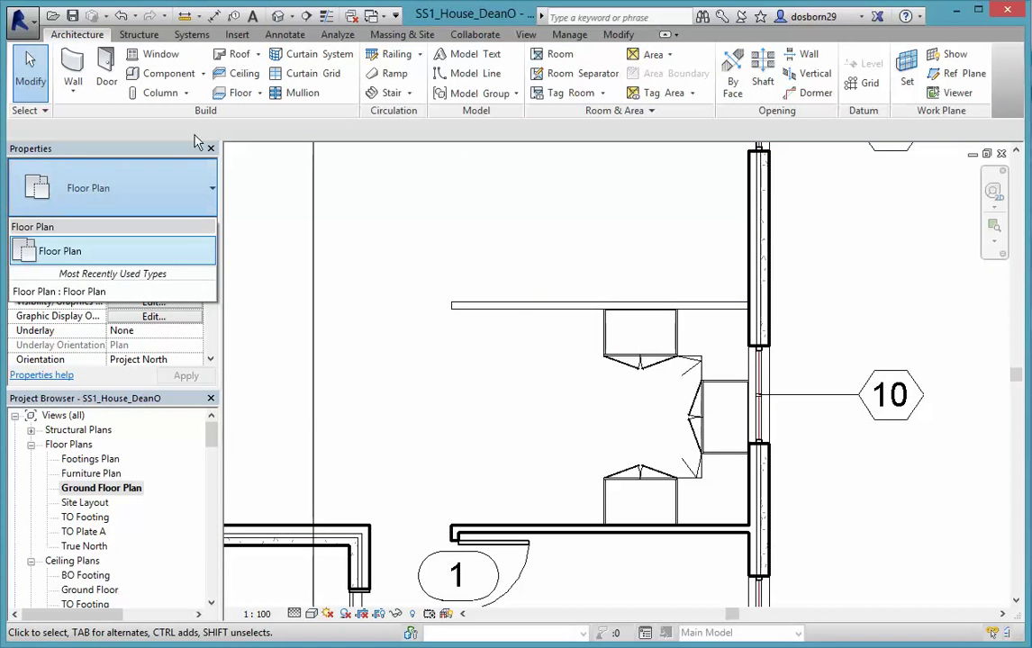
click(153, 70)
click(155, 72)
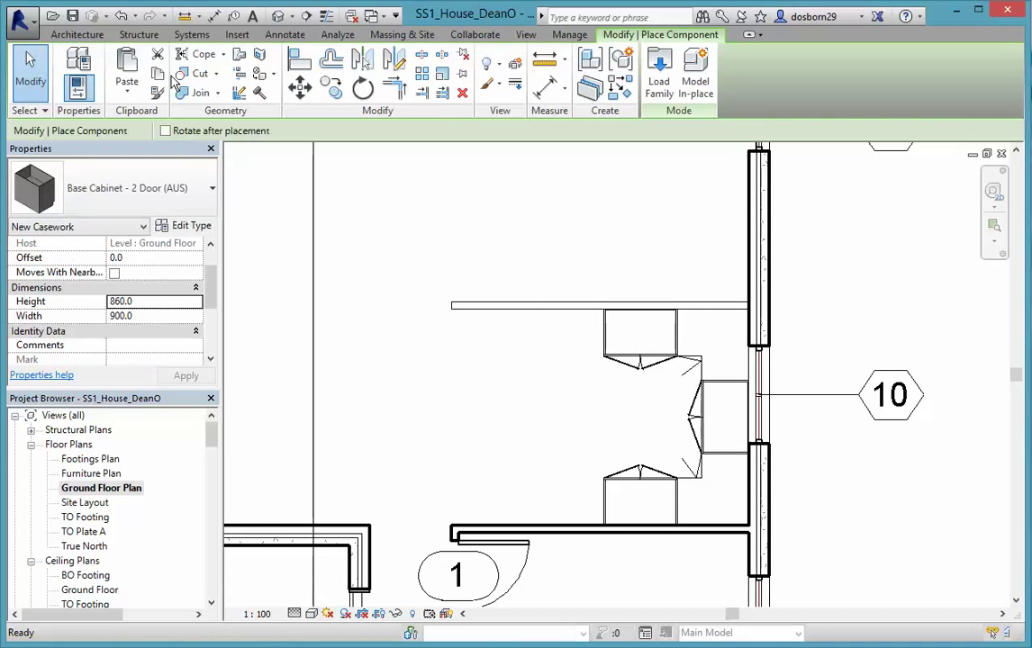
click(212, 189)
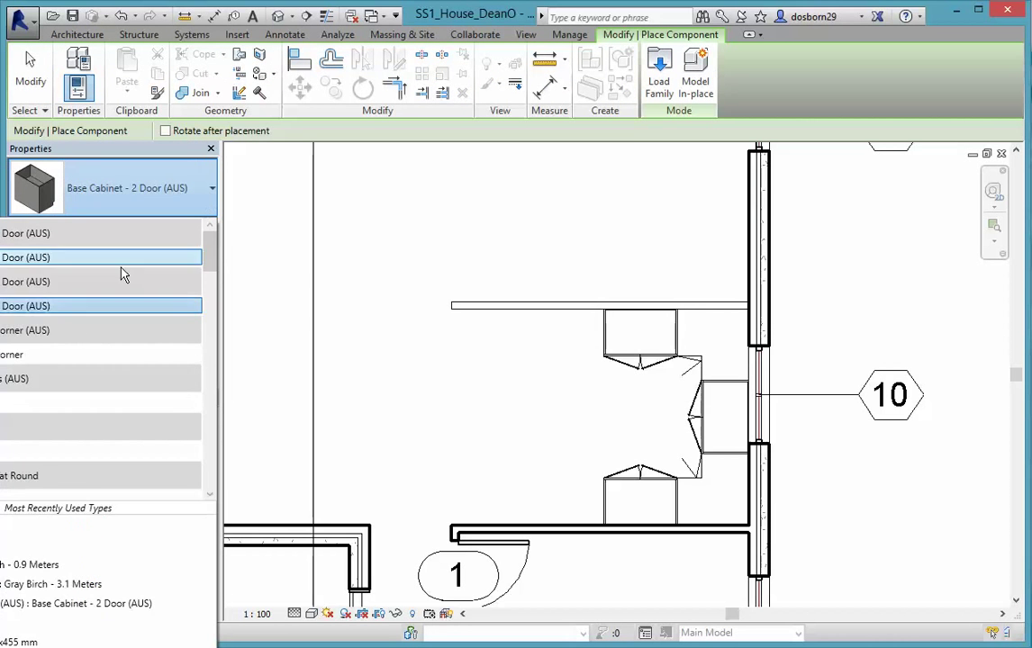
click(121, 270)
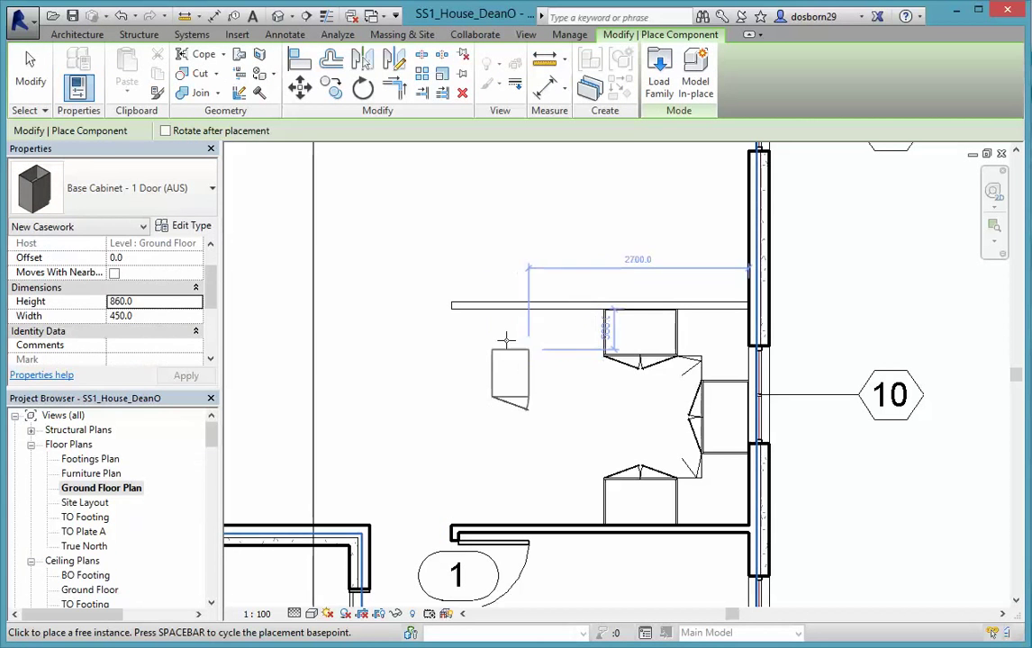
click(568, 310)
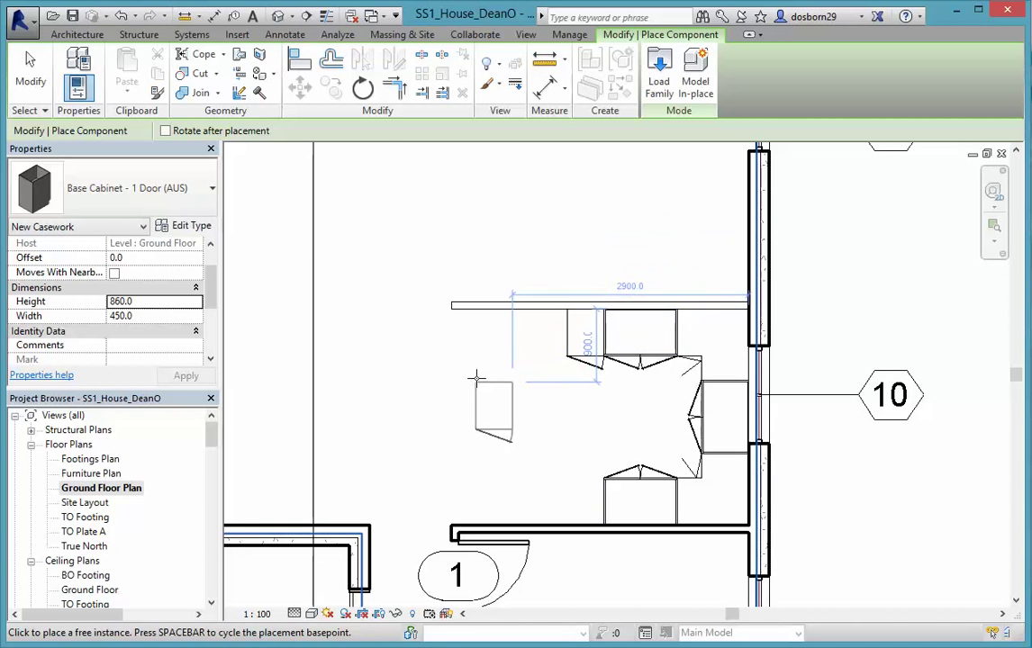
Step: Place a 30" x 26" Range against the stud wall by door 1, adjoining the two-door cabinet there
click(194, 191)
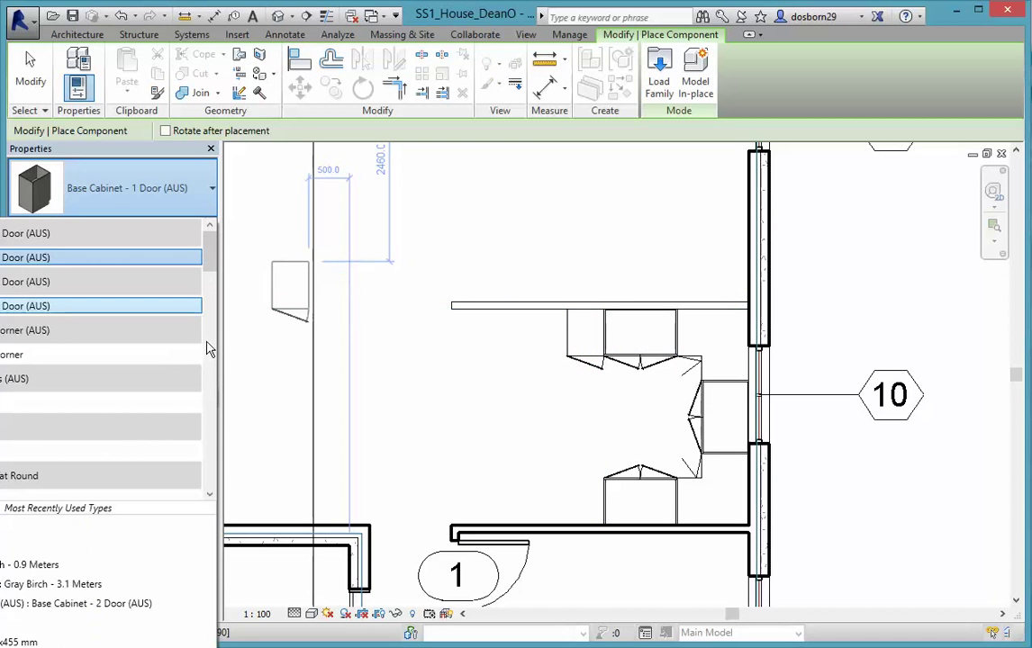
drag(211, 260, 213, 313)
drag(213, 312, 214, 364)
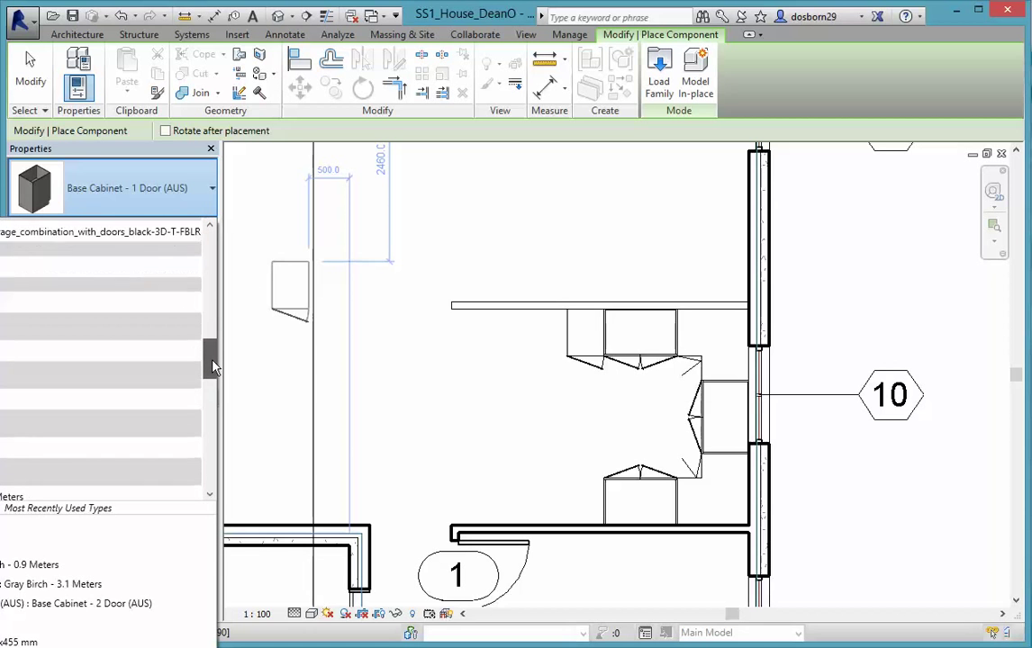
click(99, 328)
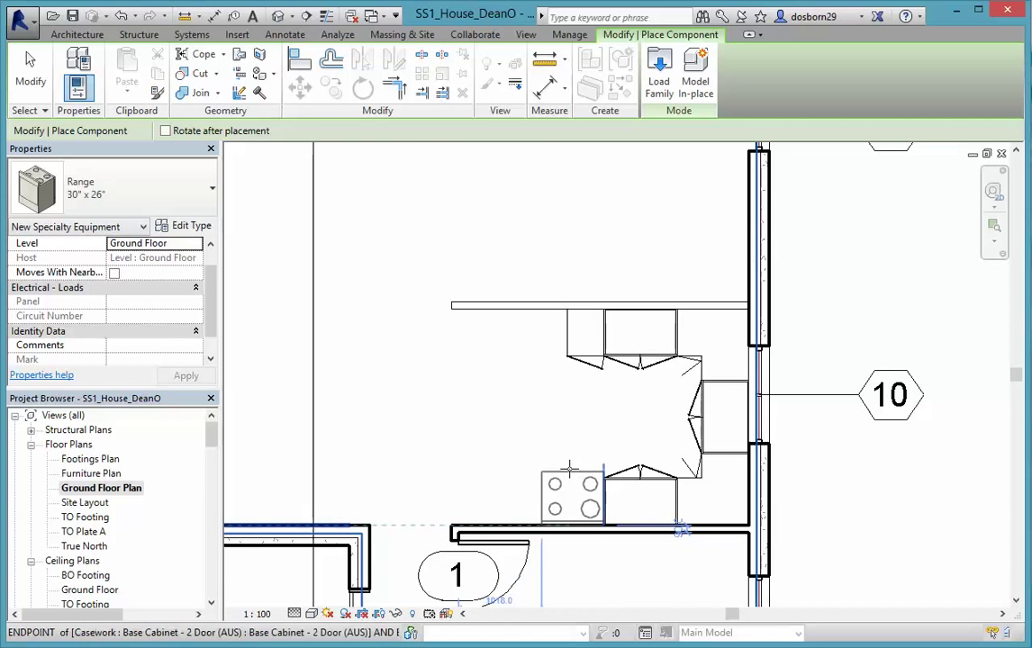
click(569, 468)
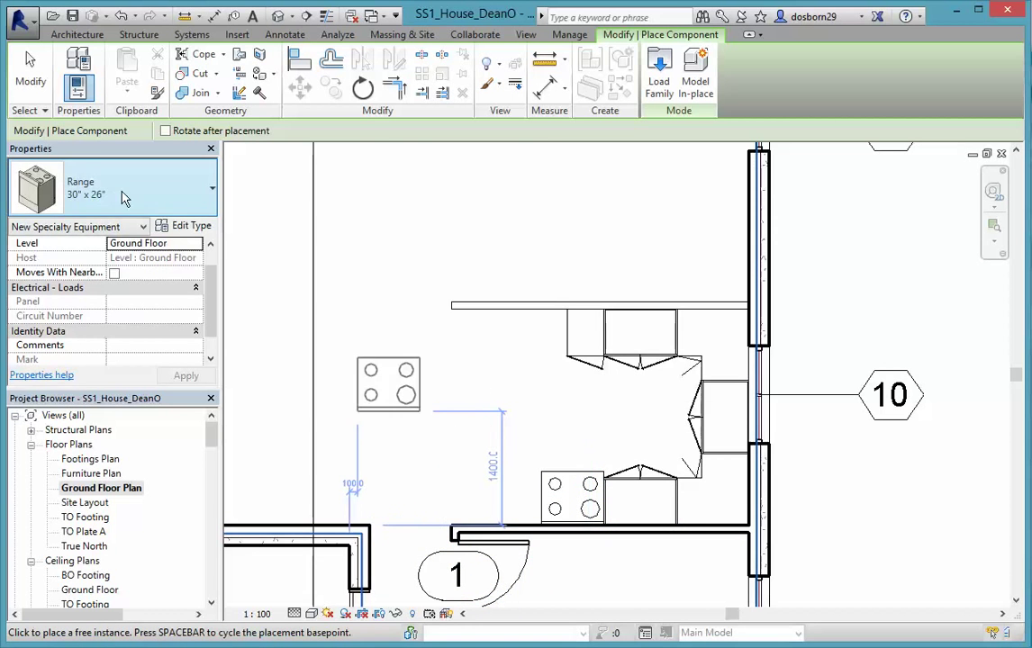
Step: Add another Base Cabinet - 2 Door (AUS) along the low stud wall, adjoining the one-door cabinet
click(195, 198)
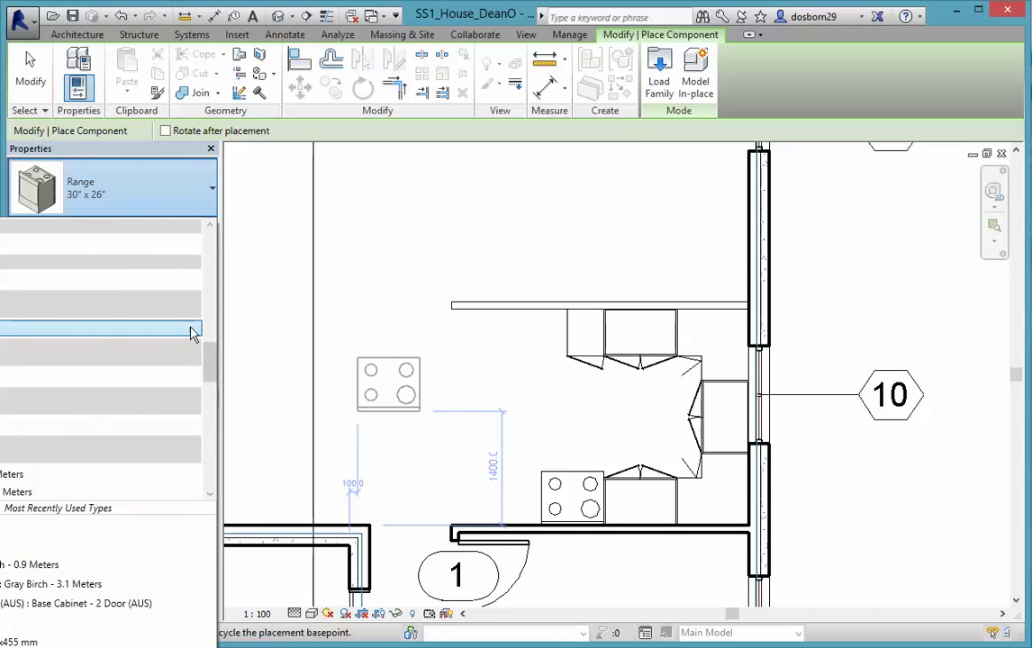
drag(213, 363, 209, 257)
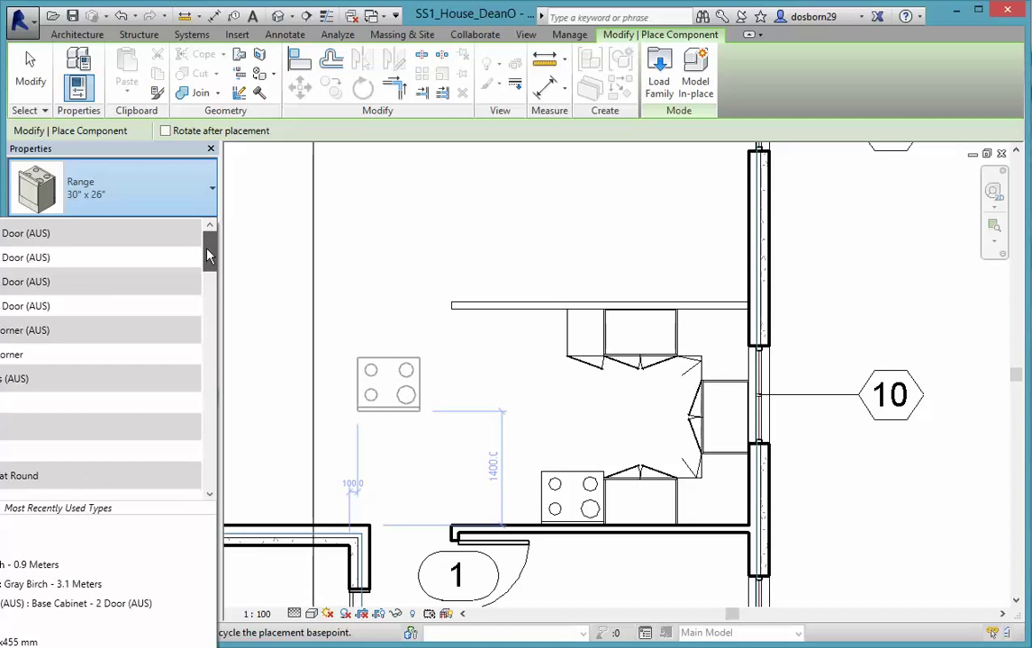
click(36, 307)
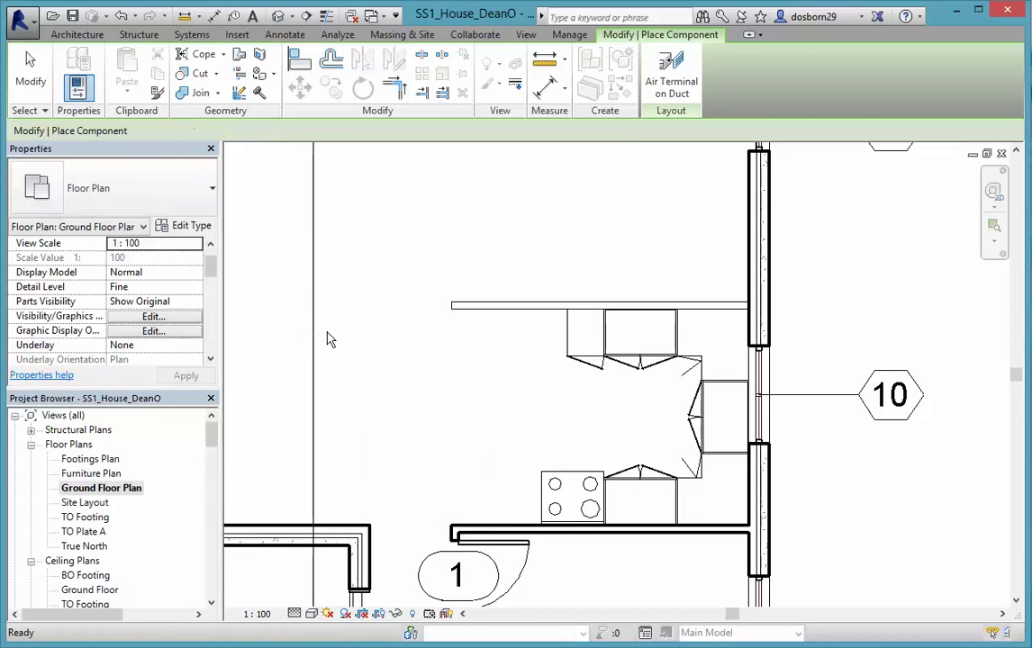
click(491, 312)
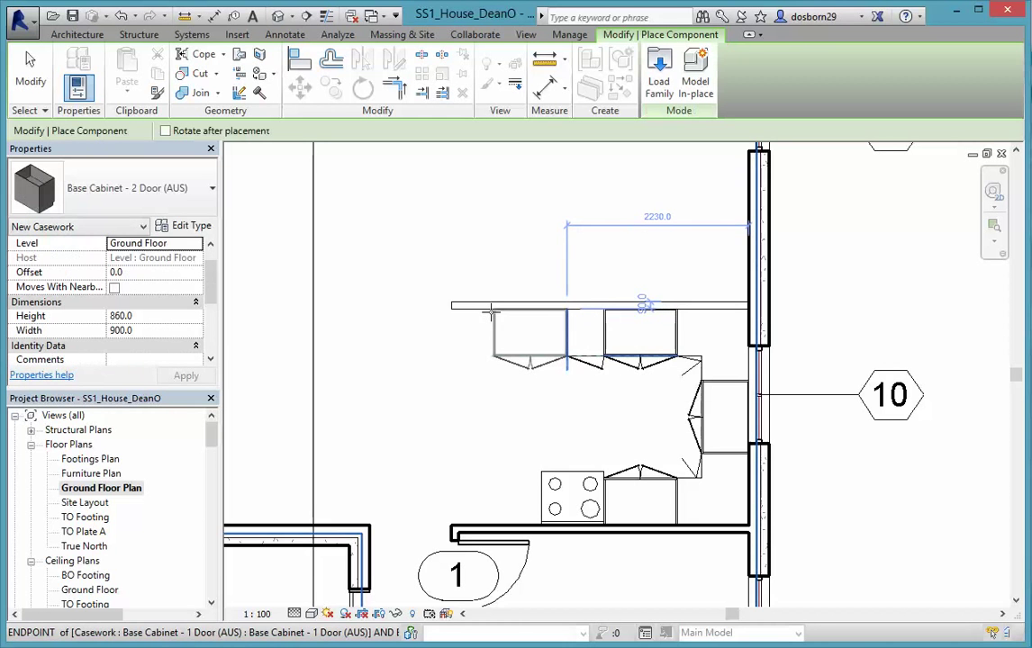
Step: Place a Base Cabinet - 1 Door (AUS) on the free side of the range, rotated to back onto the stud wall
click(193, 203)
click(36, 282)
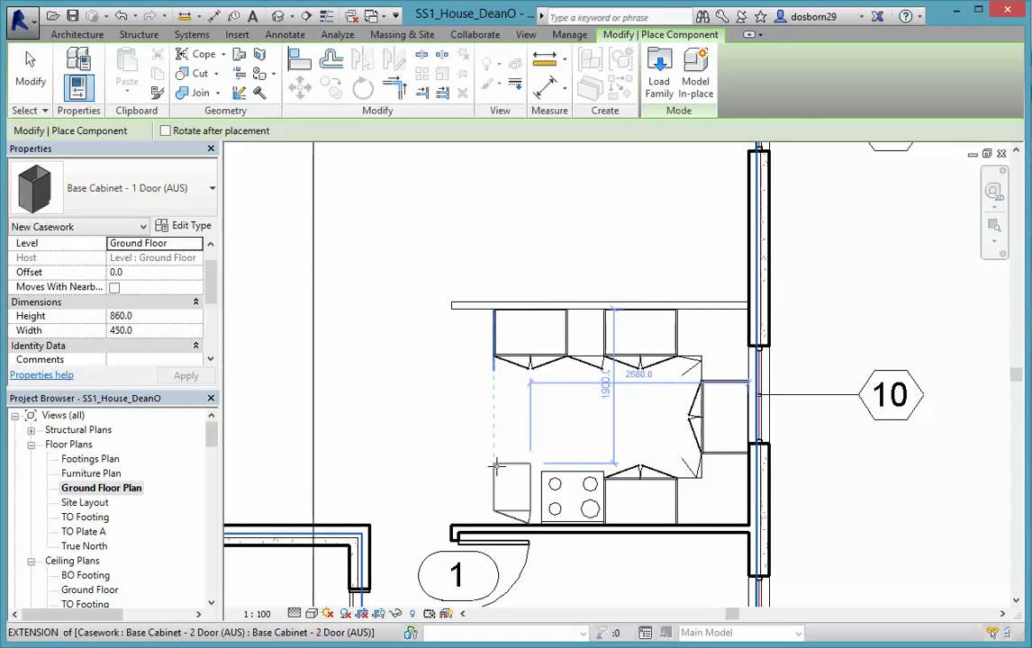
key(space)
key(space)
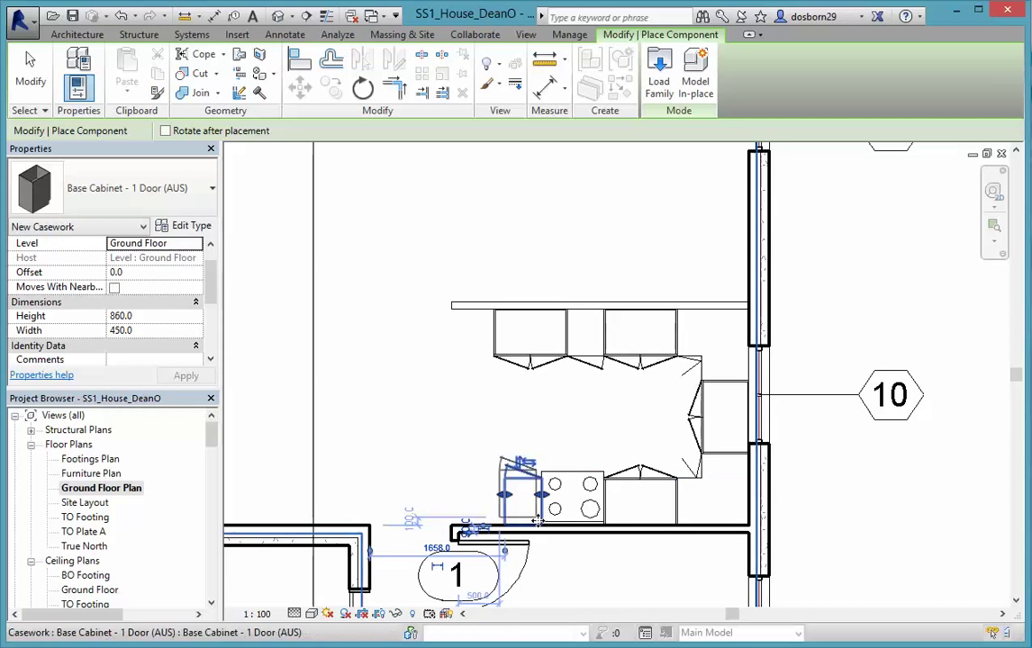
key(Escape)
key(Escape)
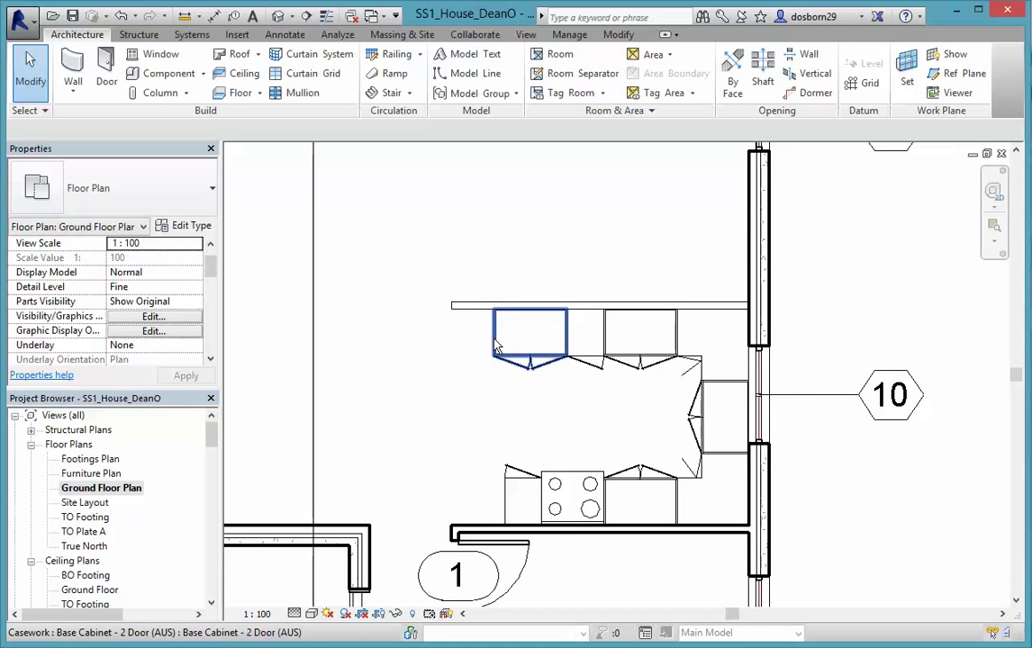
Step: Shorten the low stud wall so its free end is flush with the end of the last two-door cabinet
click(456, 313)
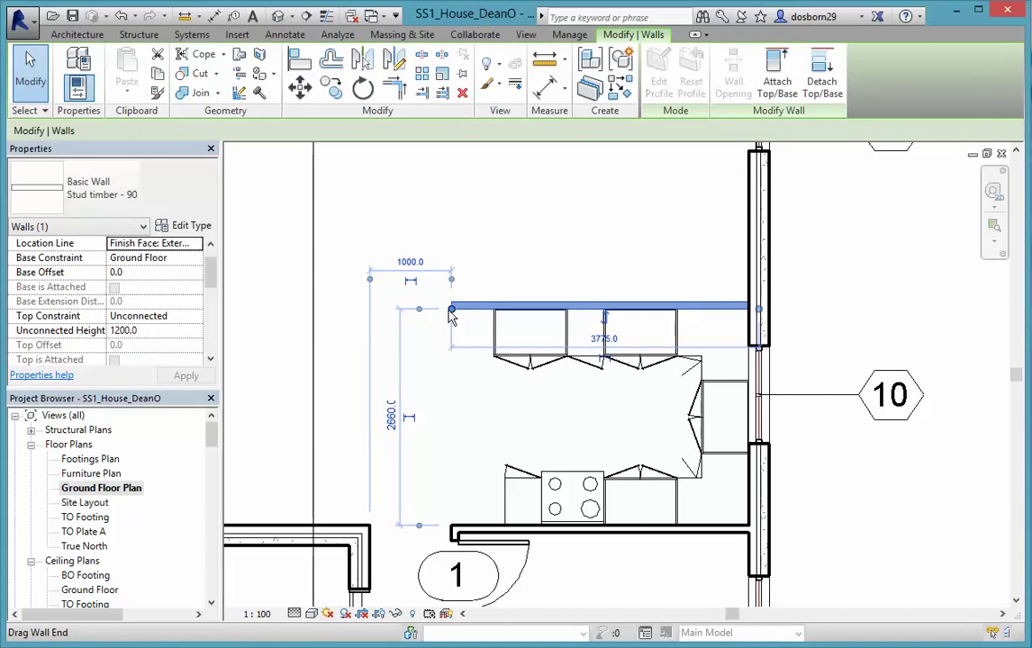
key(r)
key(s)
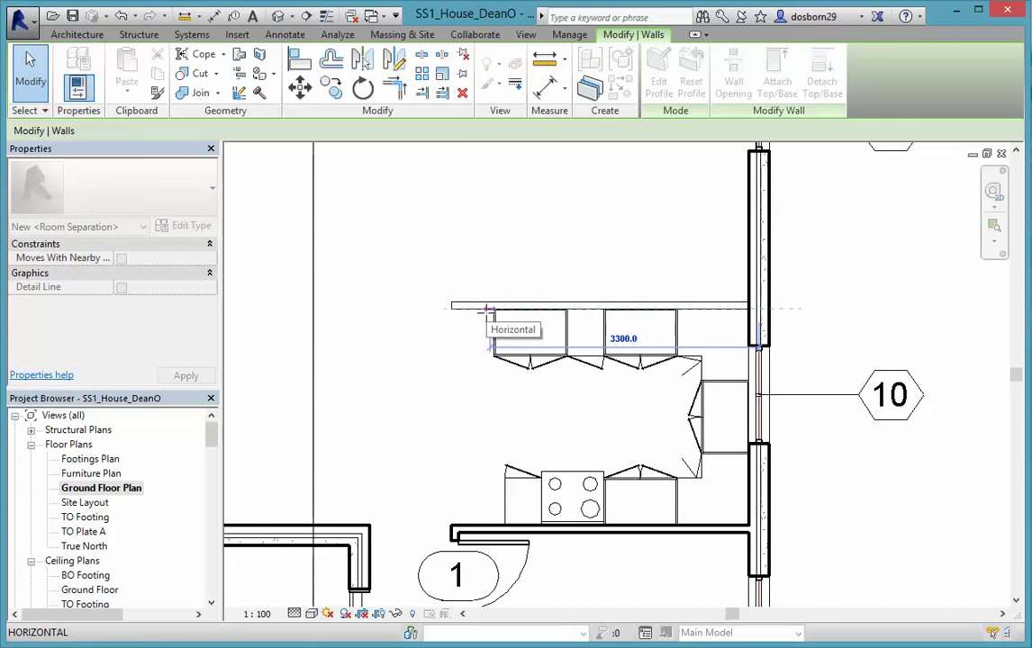
key(Escape)
key(Escape)
drag(452, 306, 494, 306)
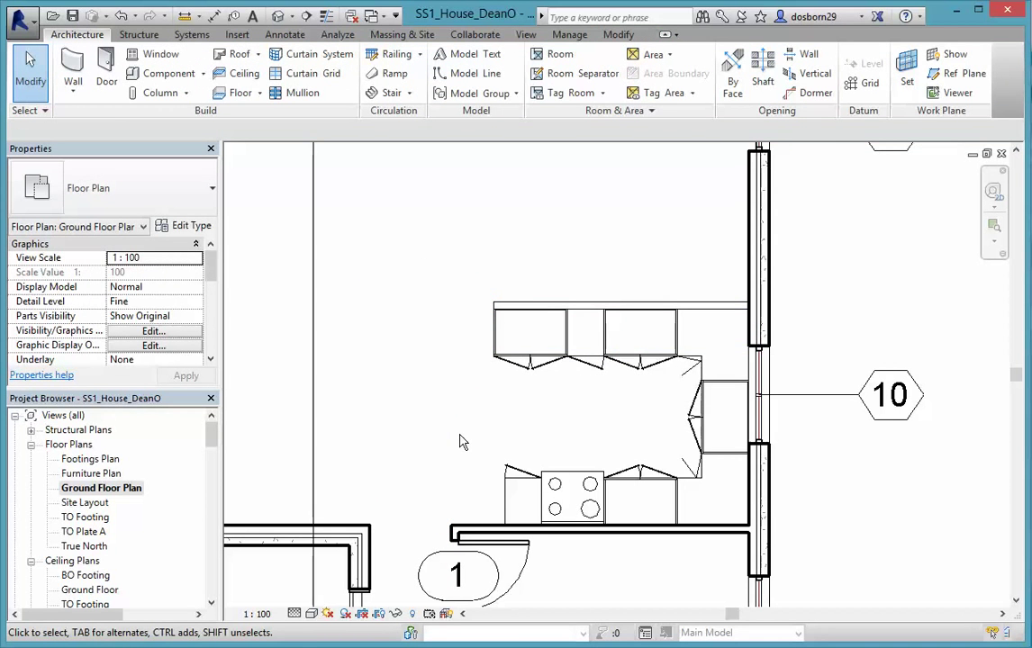
Step: Create a perspective camera view from the room corner near window 3, aimed diagonally across the kitchen to beyond the exterior wall
scroll(371, 324, down, 2)
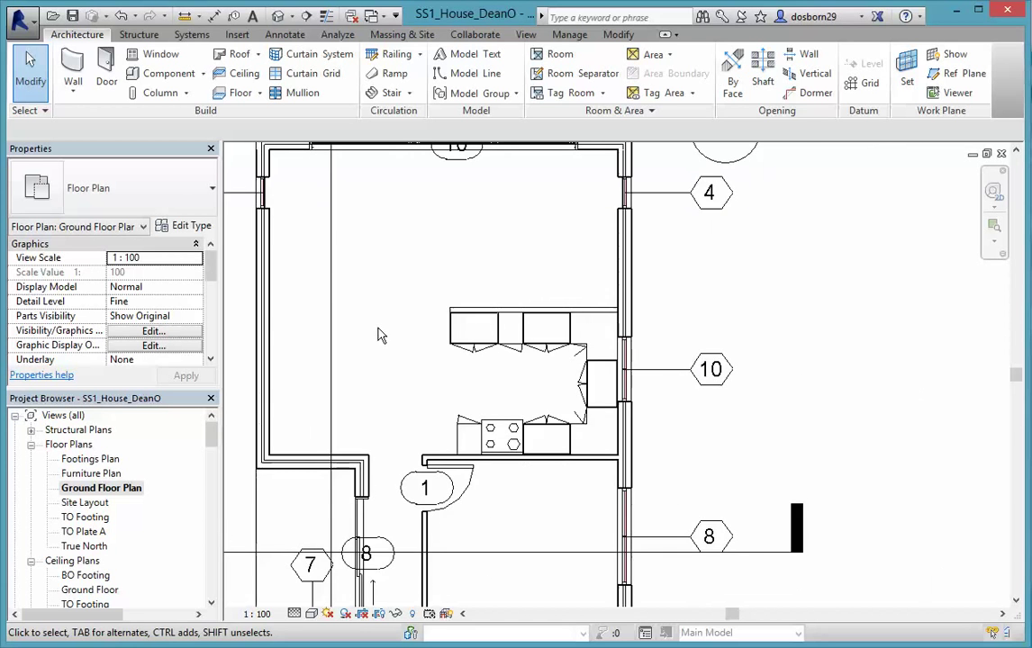
middle_drag(379, 335, 479, 378)
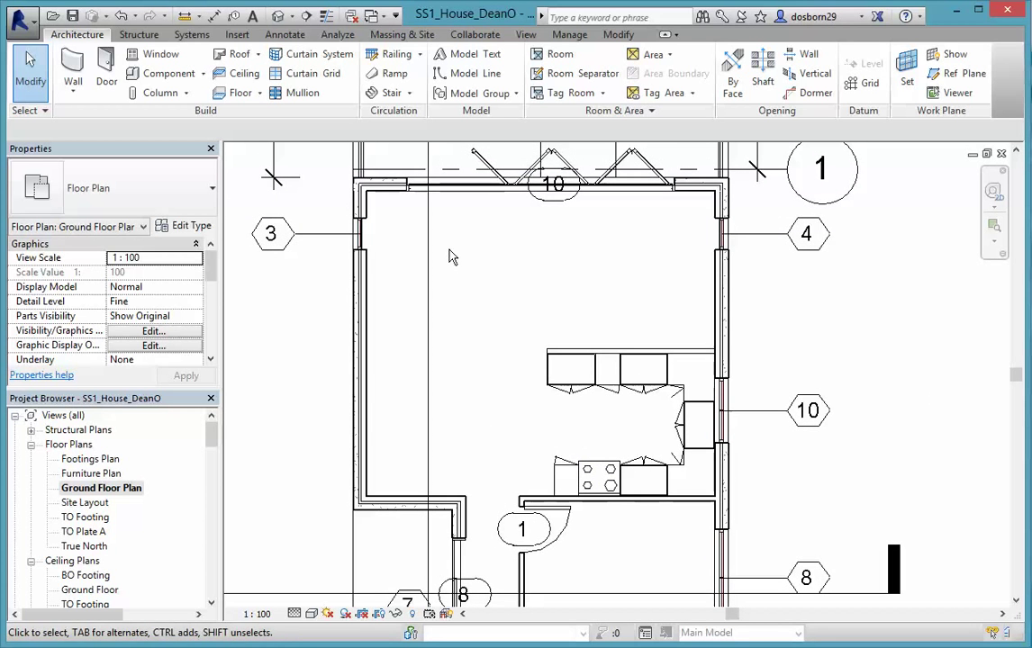
click(292, 16)
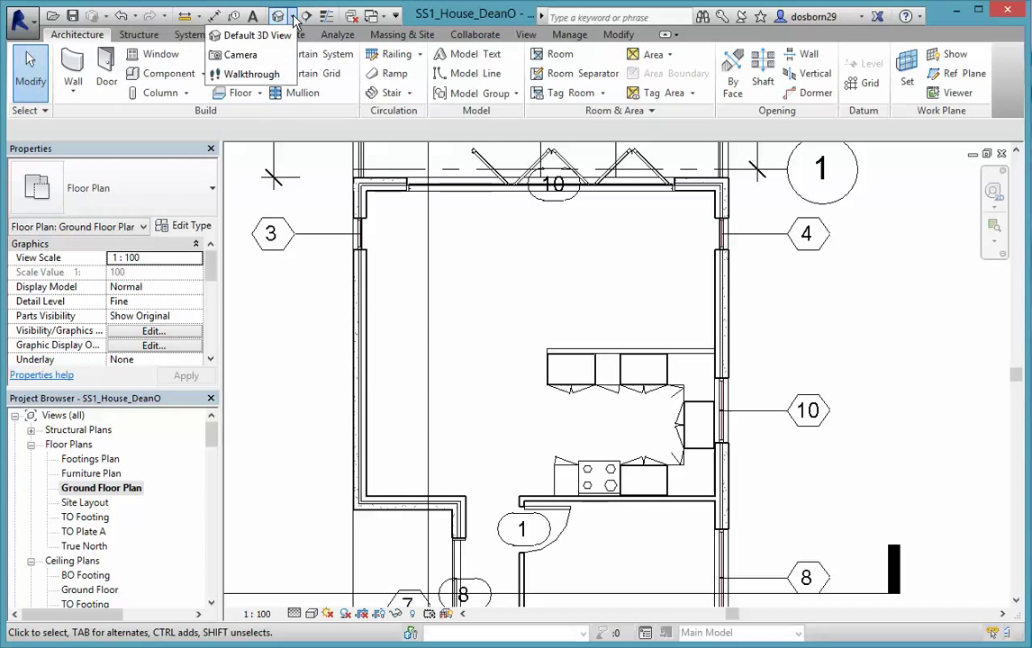
click(236, 55)
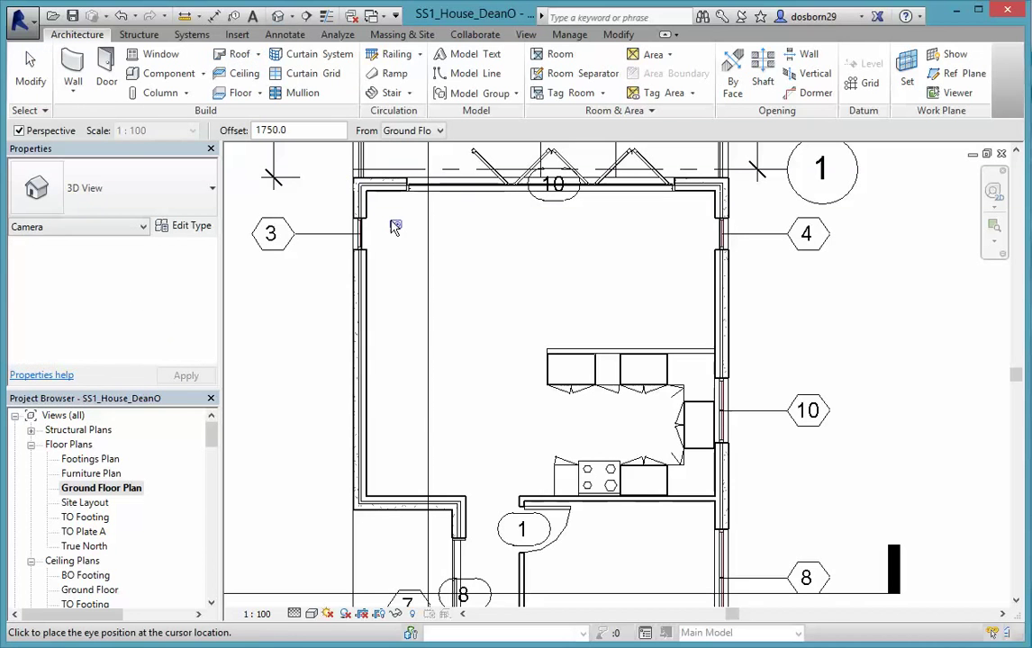
click(379, 207)
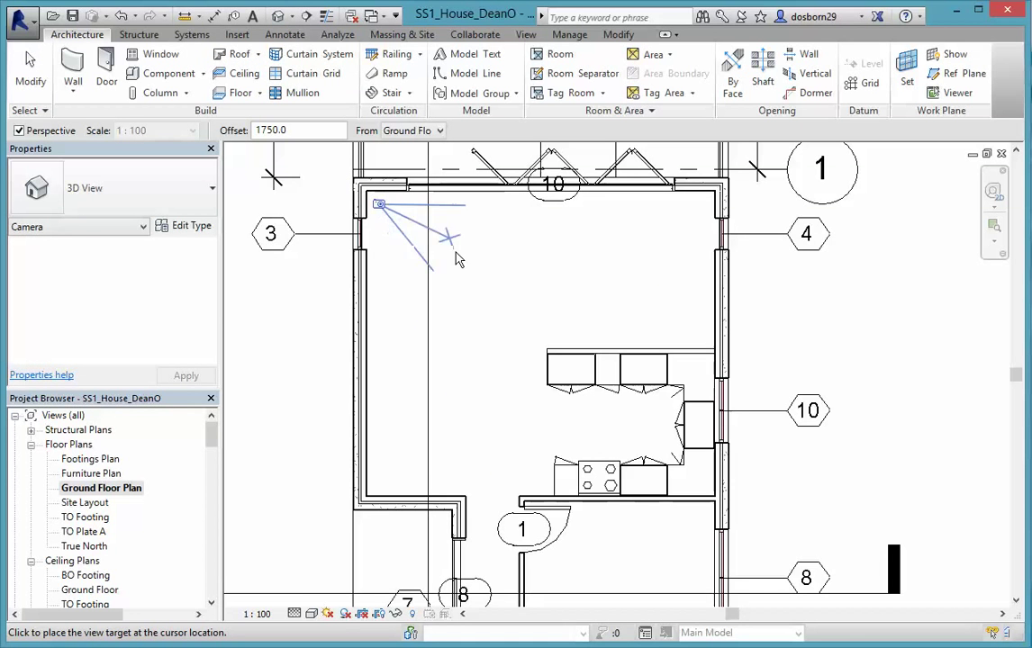
click(772, 541)
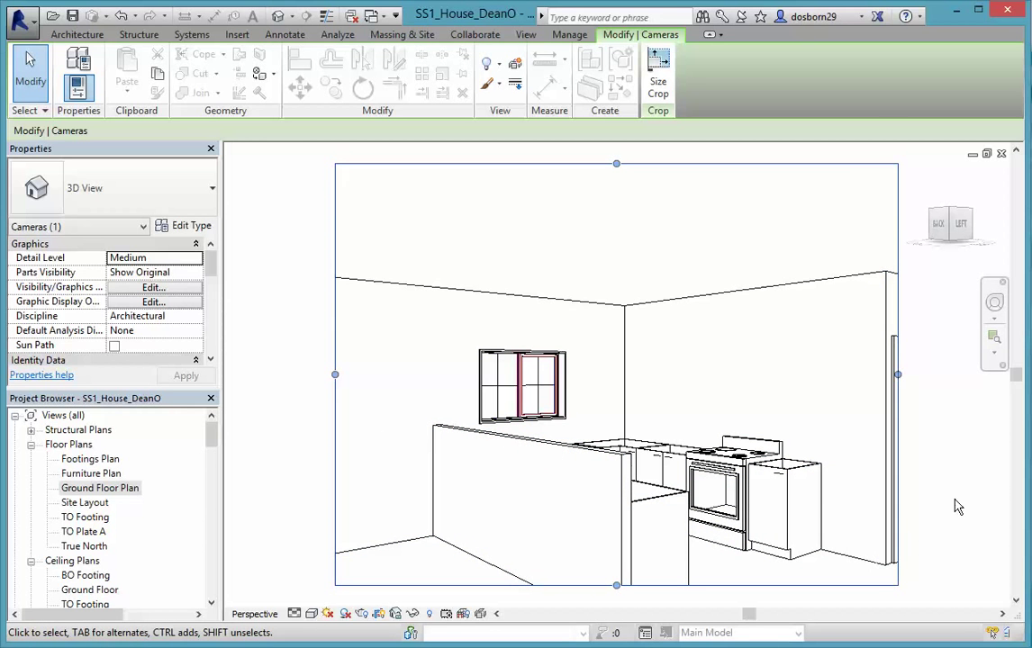
Step: Try the Realistic visual style in the camera view, and settle on Consistent Colors
click(310, 613)
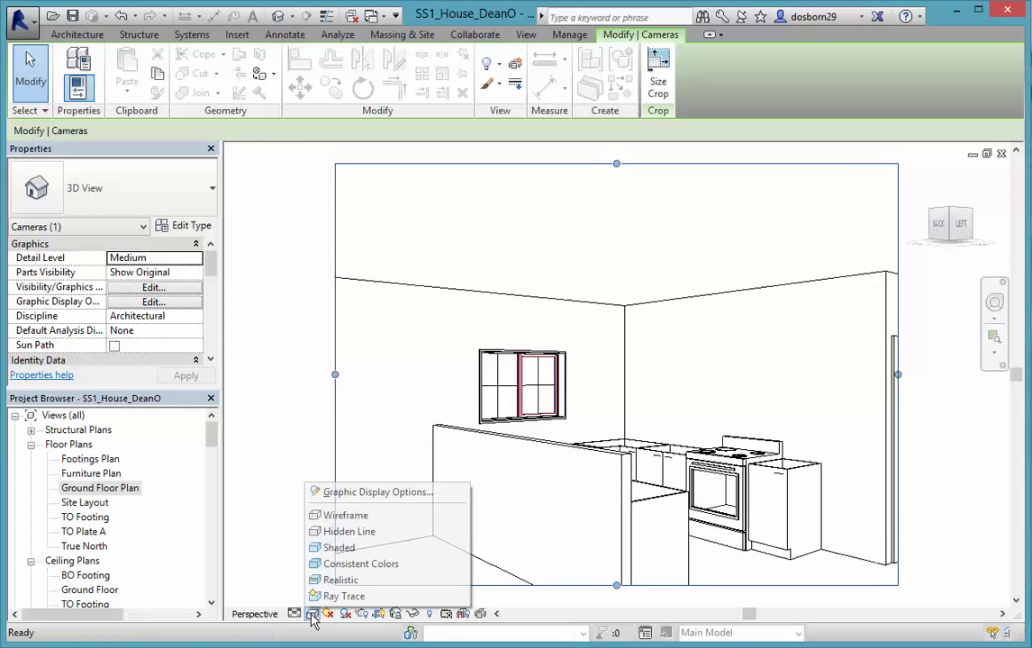
click(342, 576)
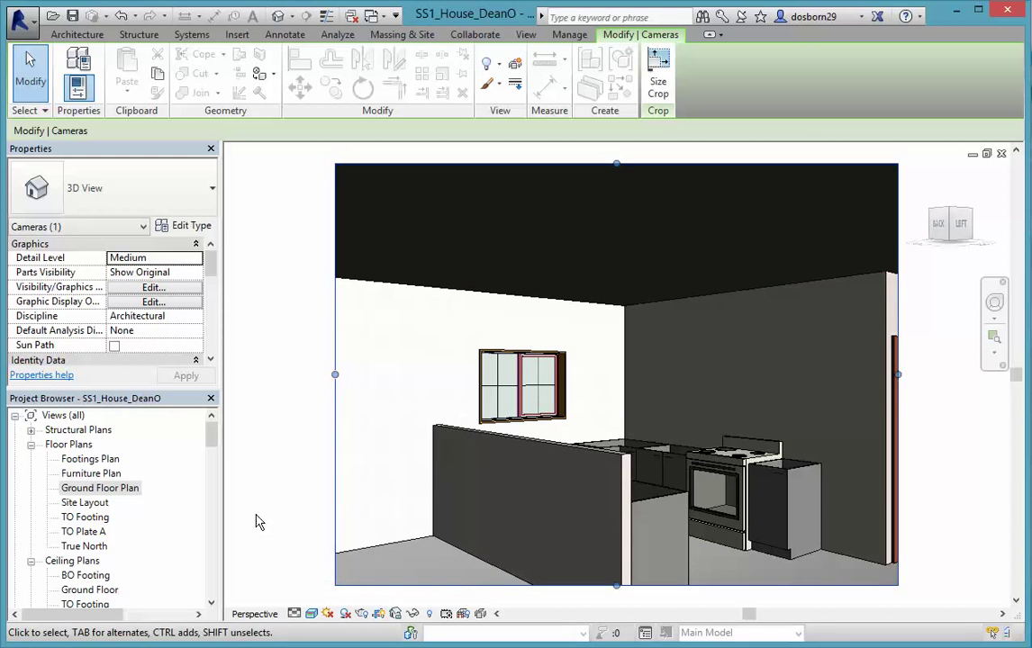
click(311, 613)
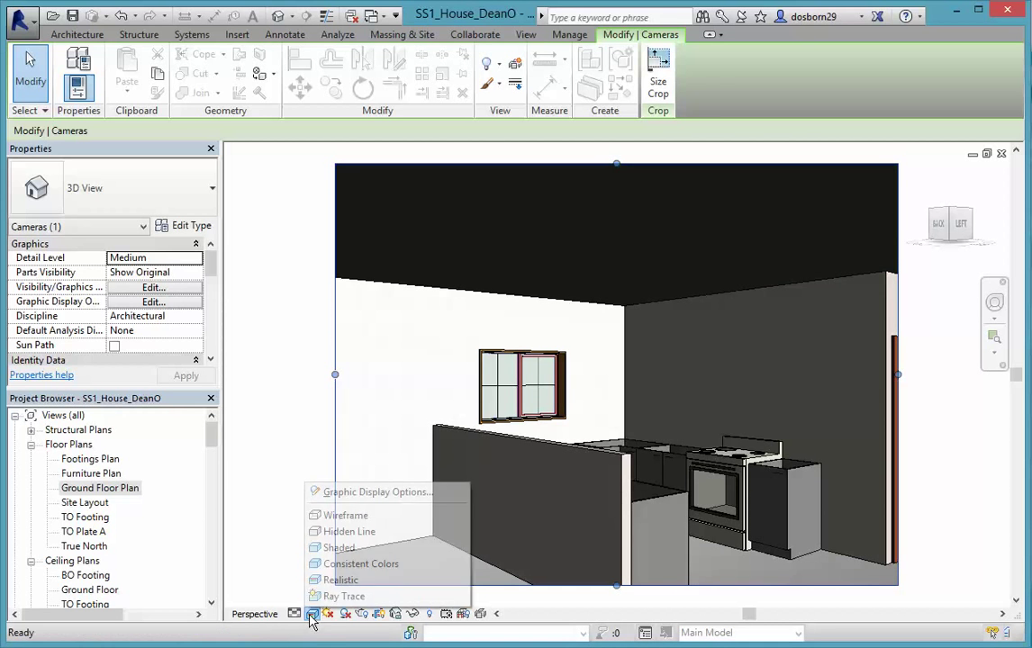
click(290, 563)
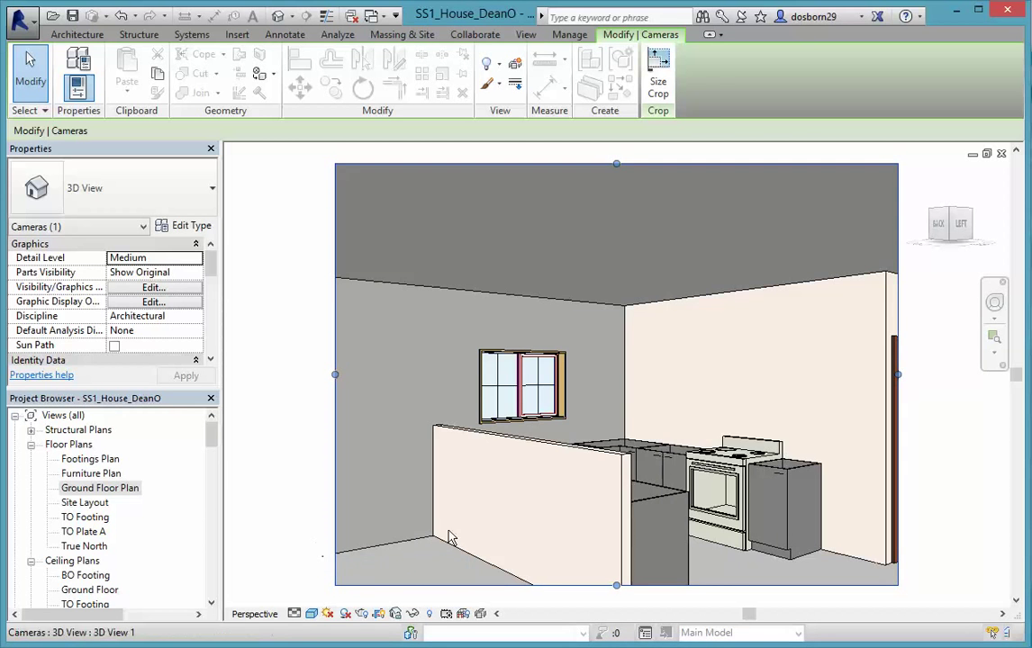
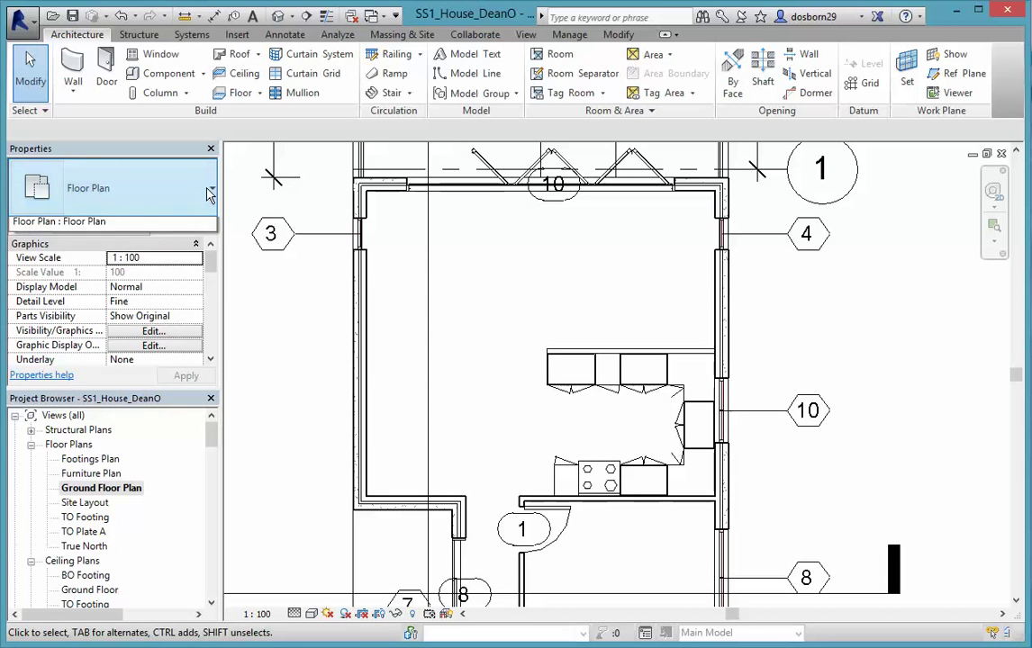
Step: Place a Counter Top-L Shaped, 600mm Depth, in the corner between the range wall and the exterior wall, rotated with its legs along both walls
click(210, 191)
click(173, 84)
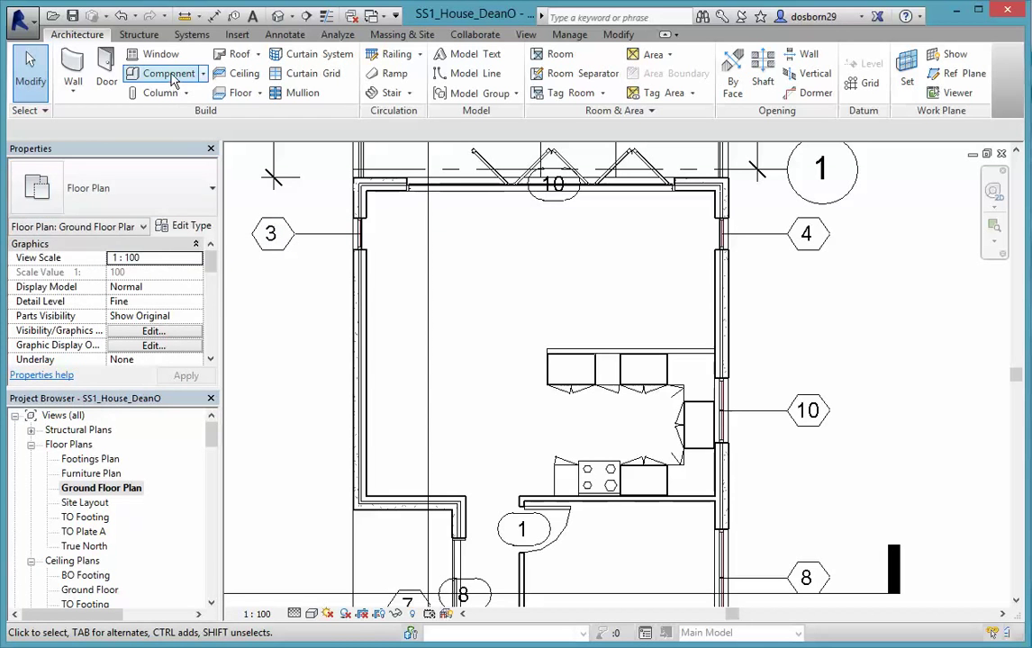
click(171, 78)
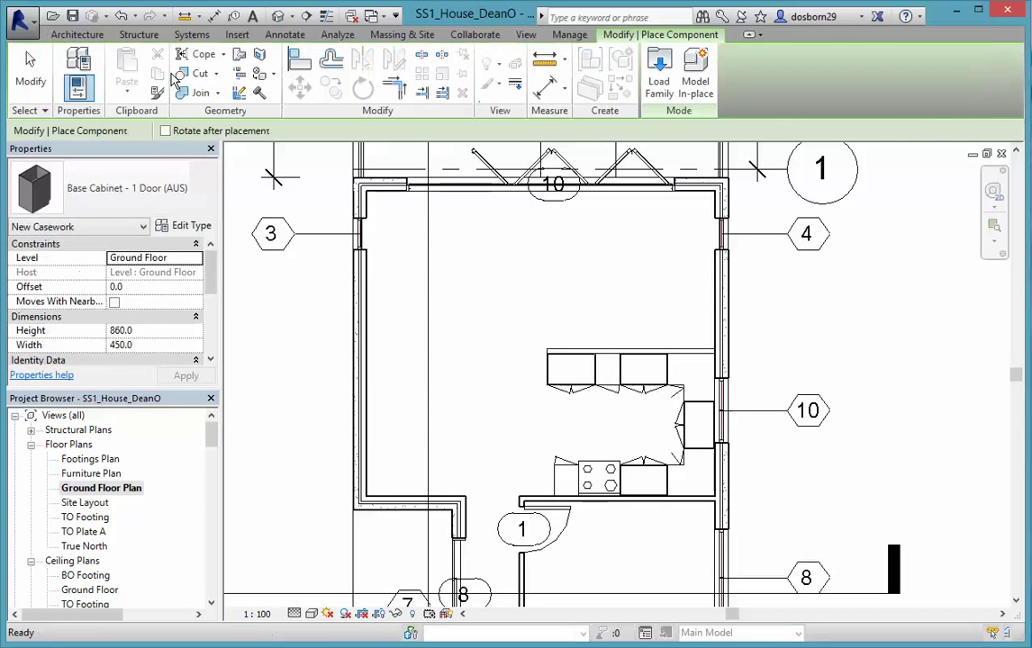
click(210, 192)
drag(216, 270, 225, 320)
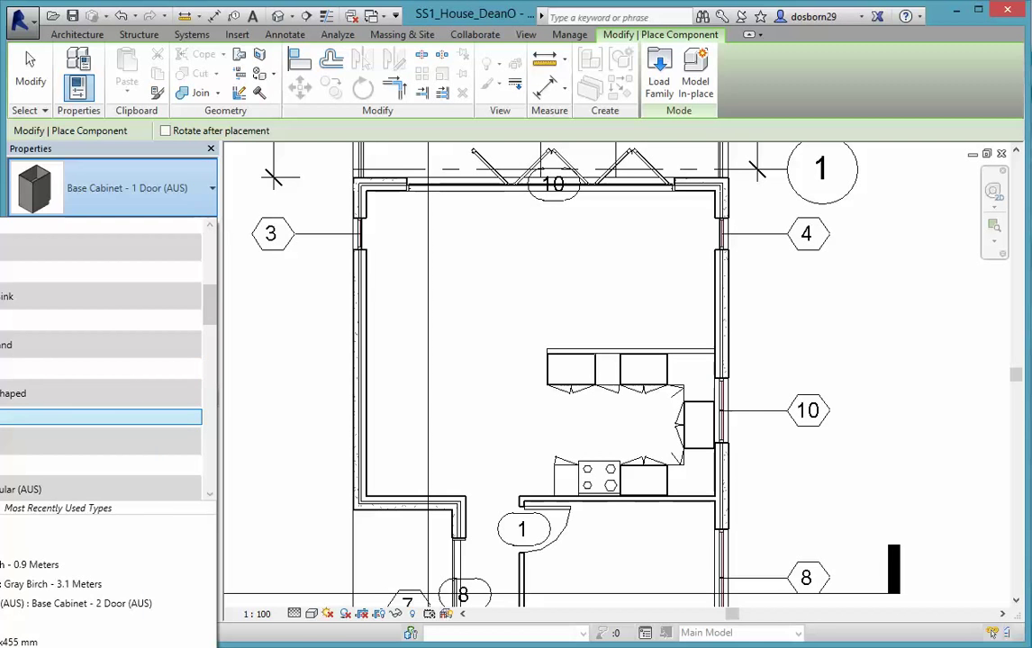
click(99, 416)
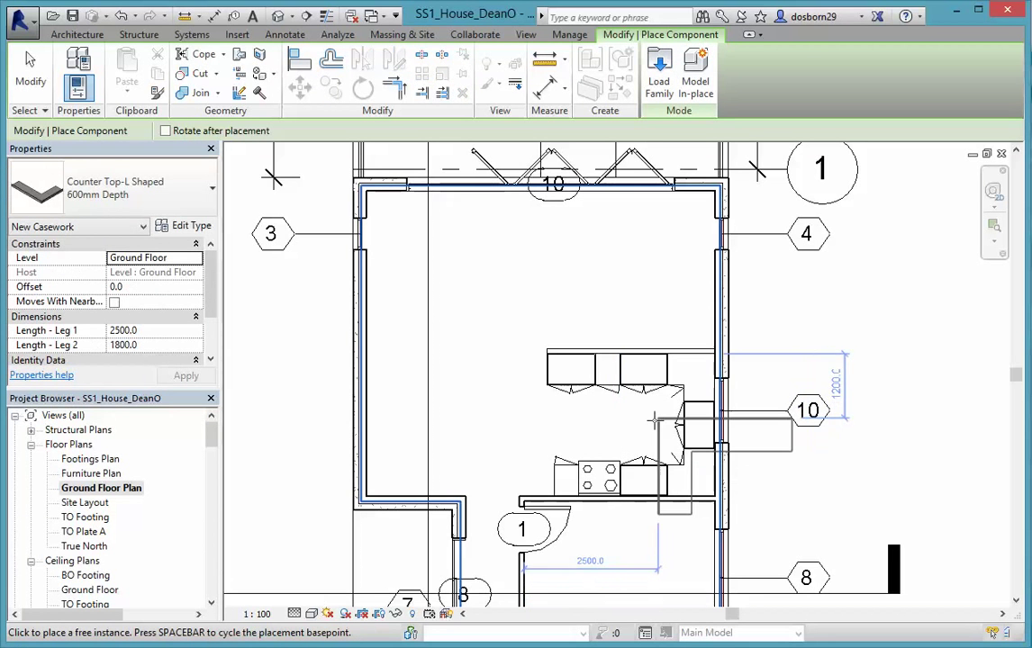
key(space)
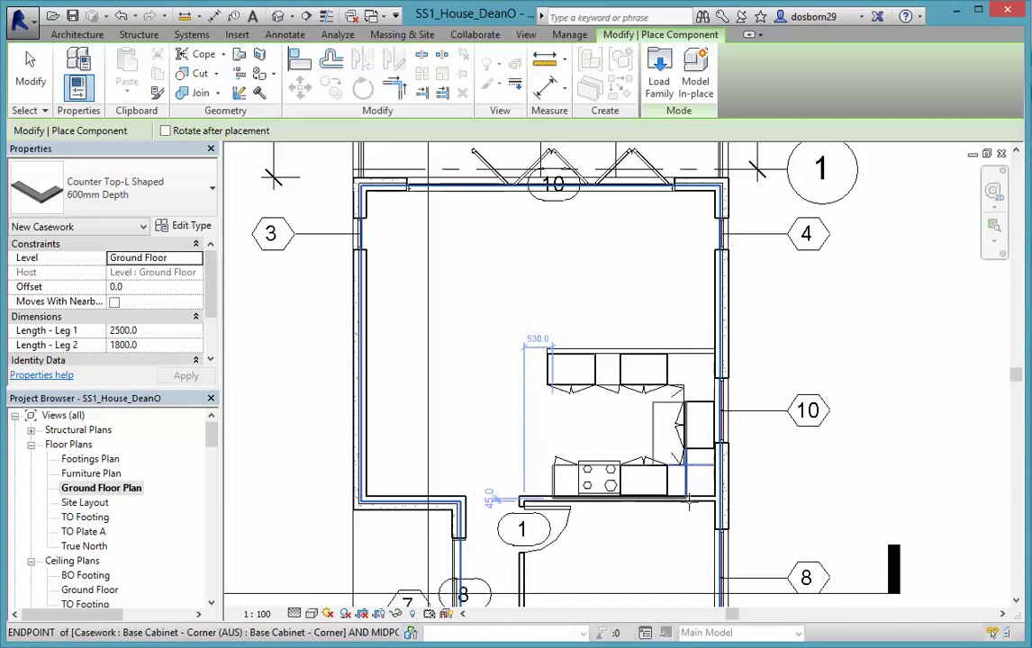
scroll(694, 494, up, 5)
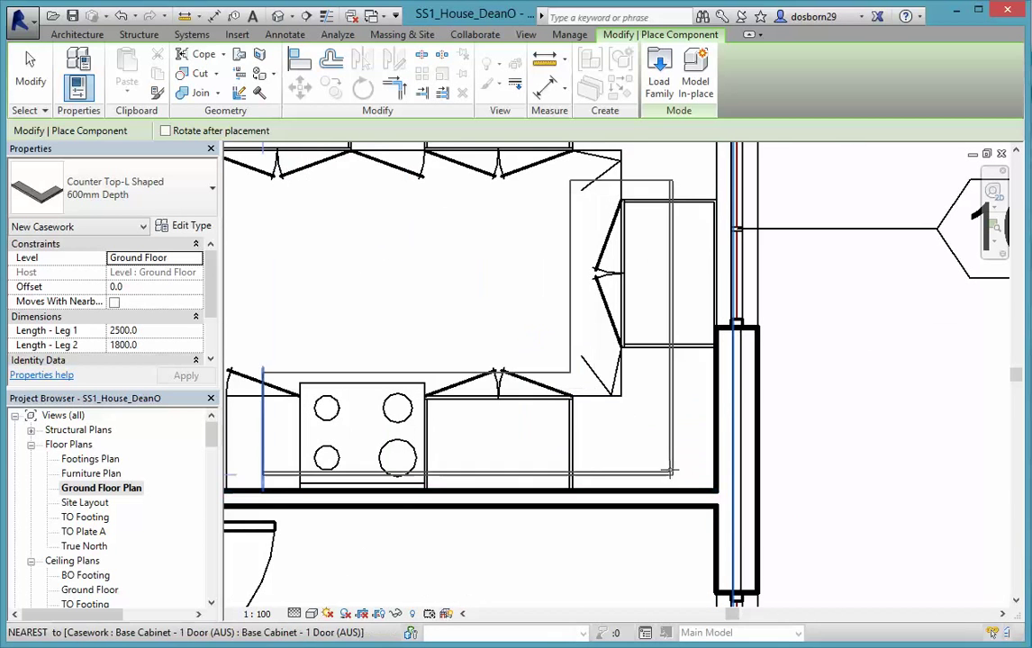
click(716, 493)
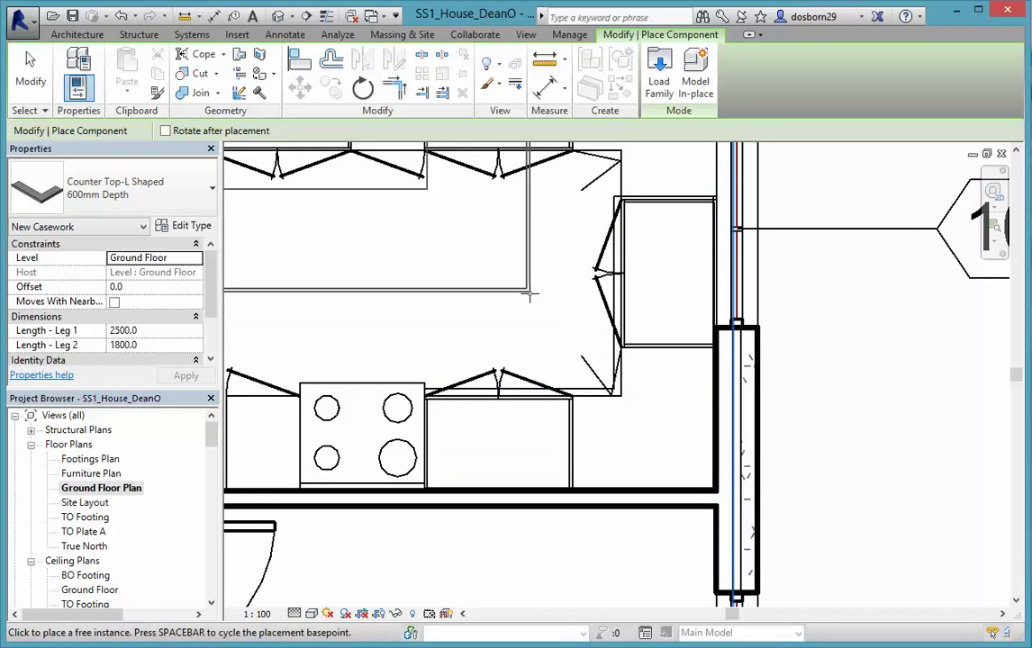
key(Escape)
key(Escape)
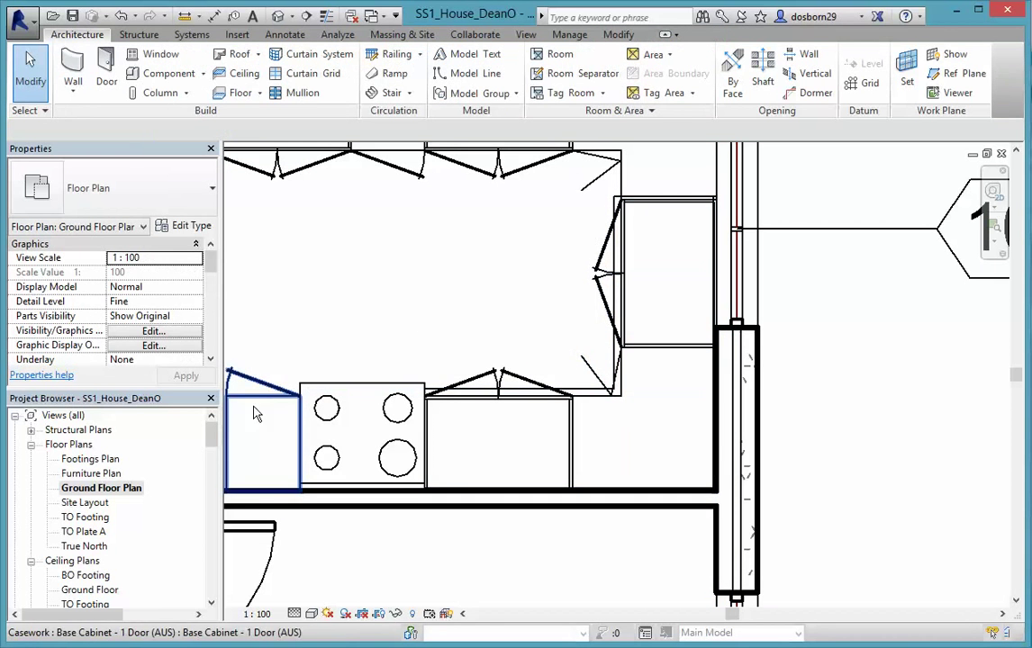
Step: Shorten Leg 2 of the L-shaped counter top until its end is flush with the front edge of the leg along the range wall
click(579, 400)
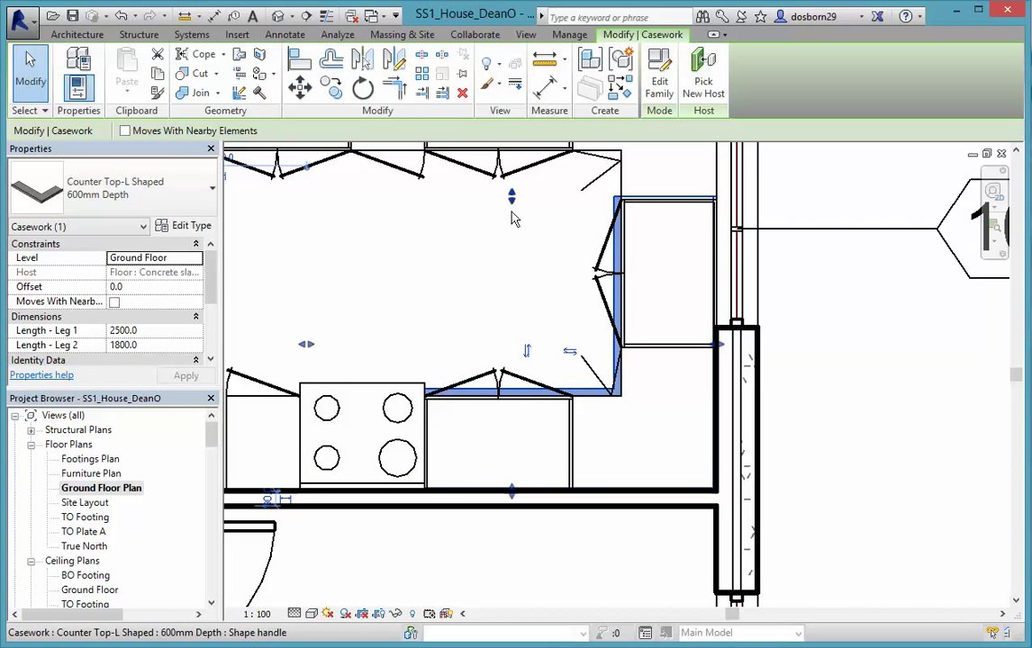
drag(510, 205, 522, 388)
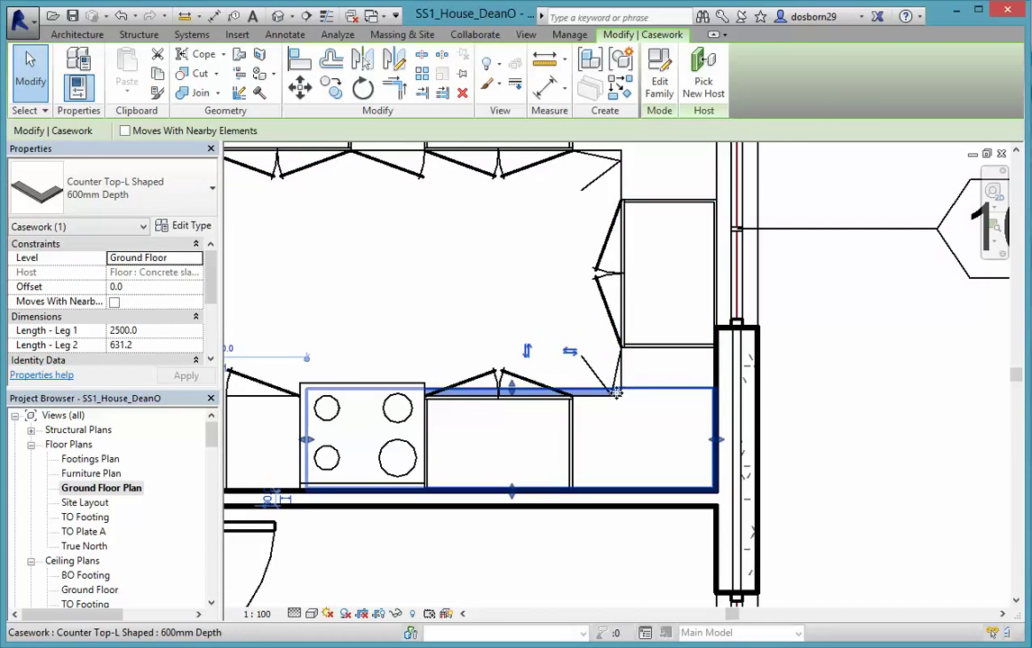
scroll(616, 393, up, 5)
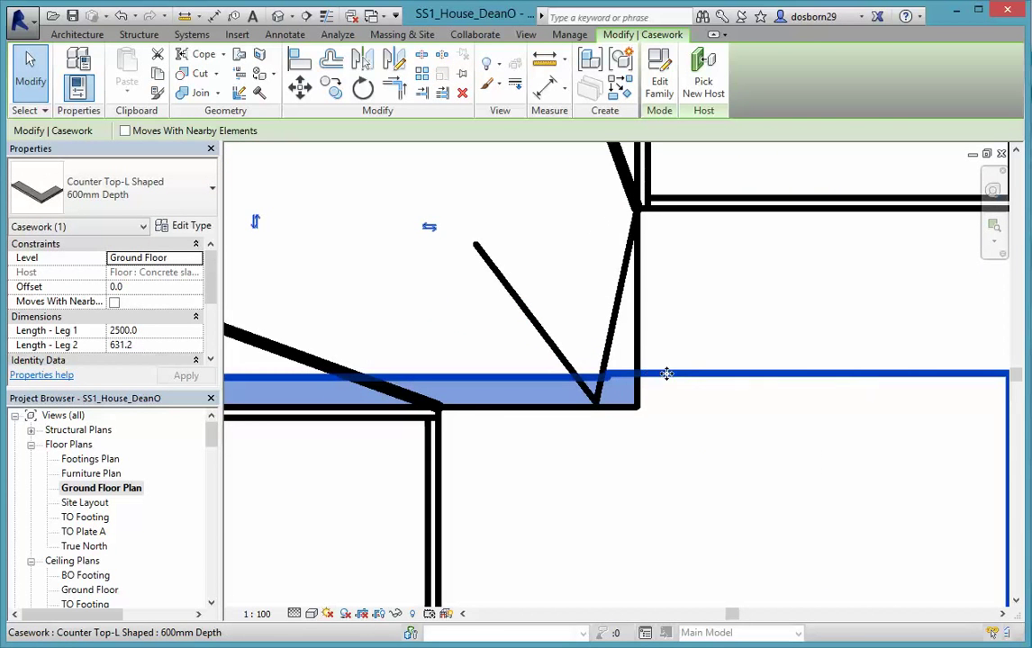
scroll(531, 360, down, 3)
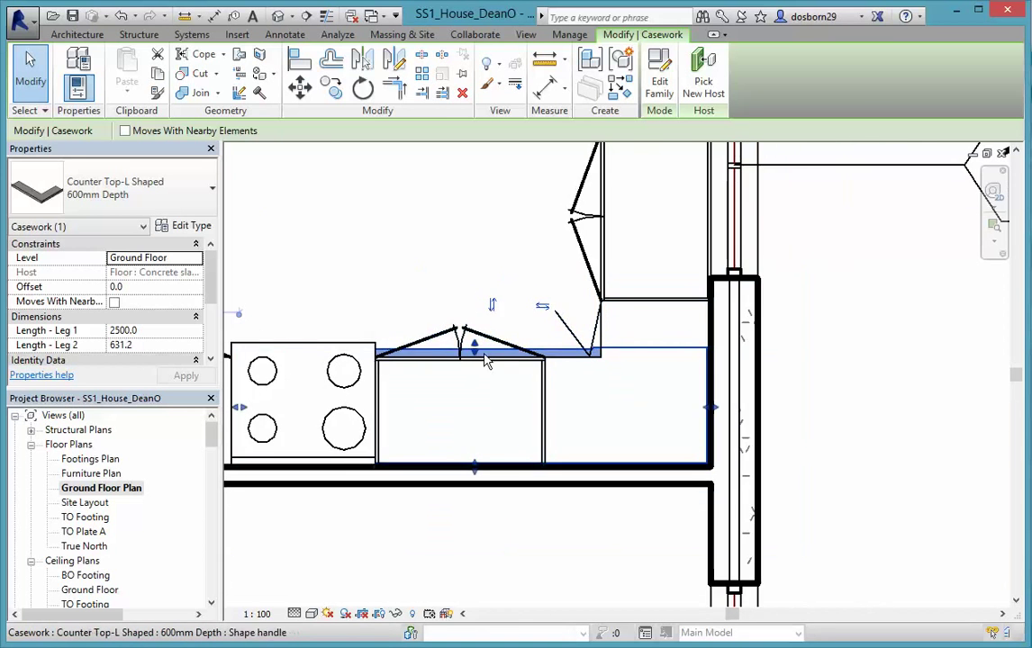
scroll(485, 360, up, 2)
drag(471, 351, 470, 353)
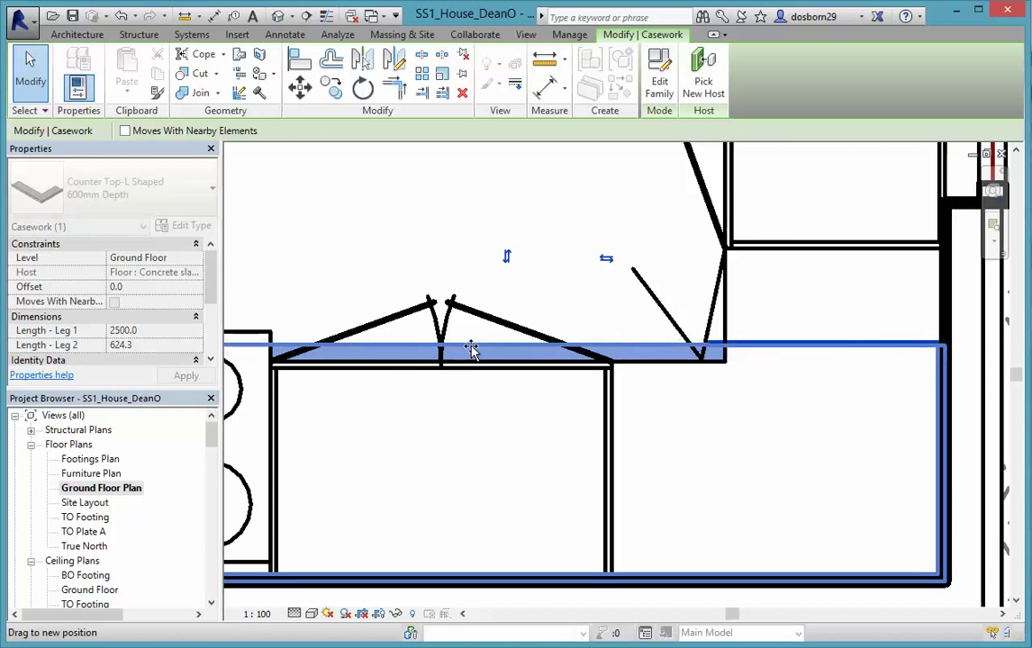
drag(471, 348, 472, 346)
click(454, 261)
scroll(556, 441, down, 2)
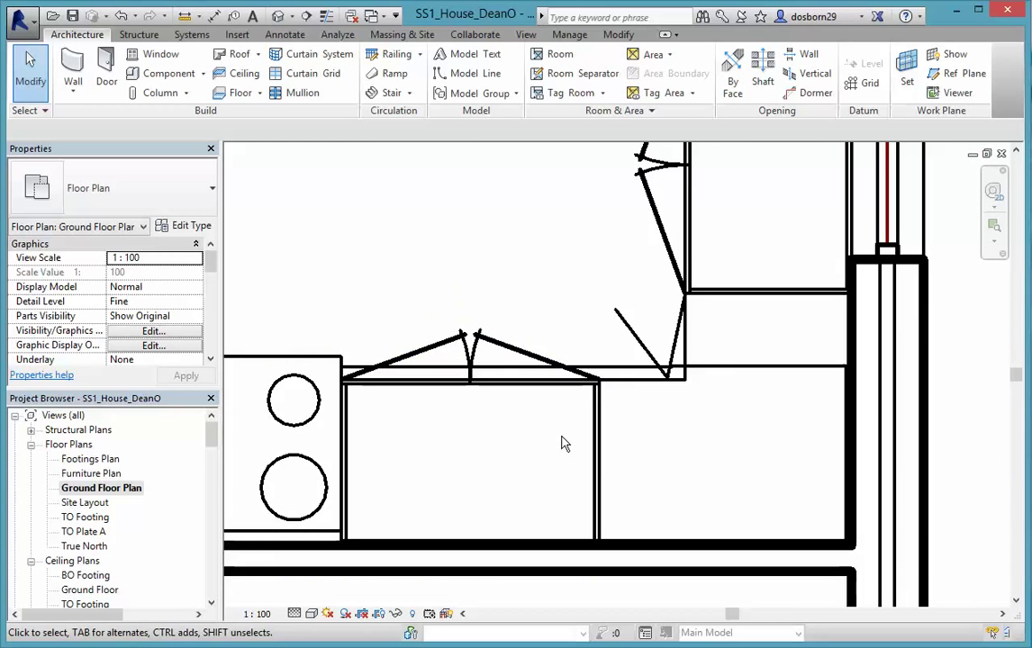
Step: Place a second Counter Top-L Shaped, 600mm Depth, in the corner where the low stud wall meets the exterior wall
scroll(505, 365, up, 1)
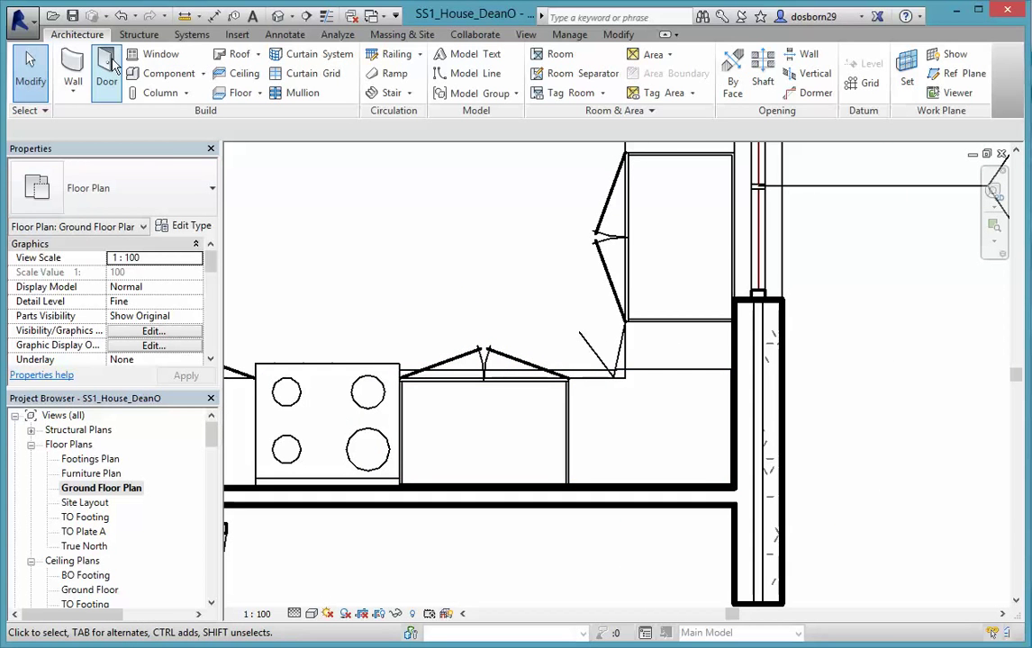
click(162, 73)
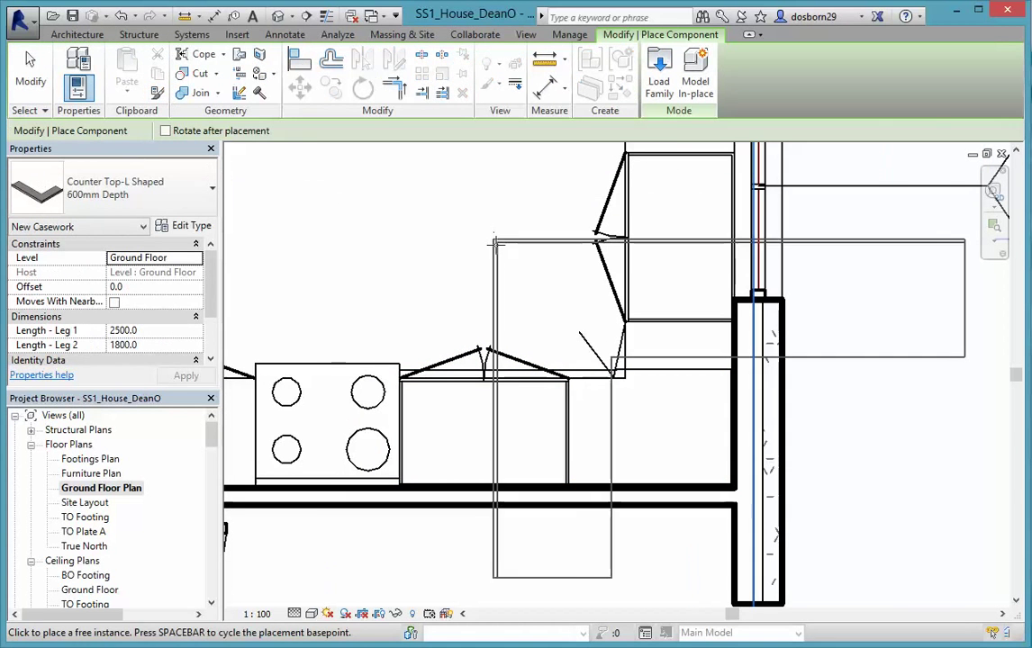
scroll(450, 261, down, 2)
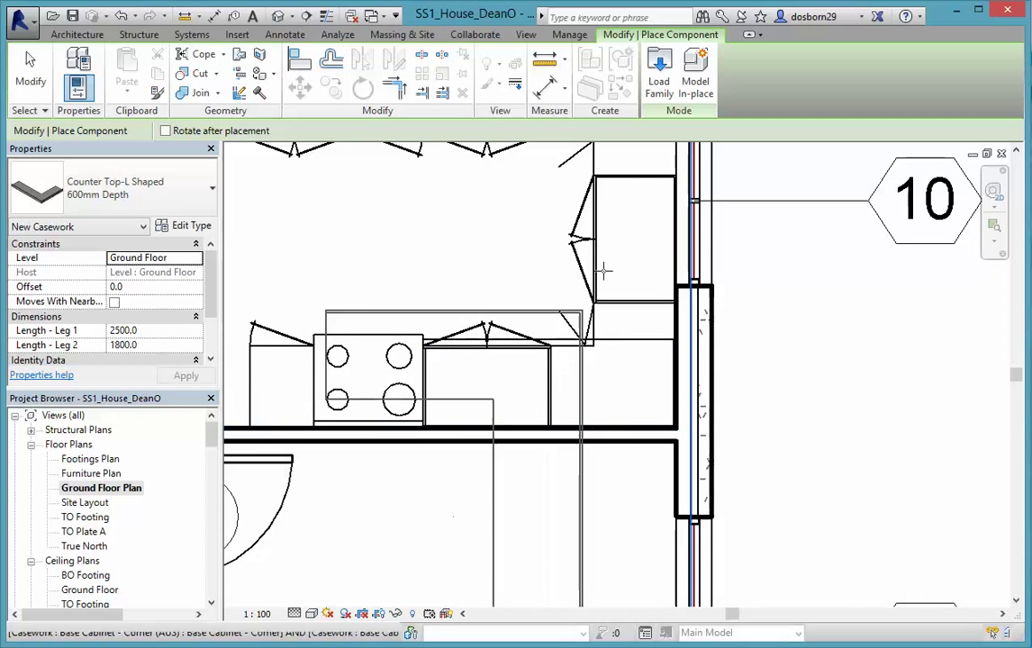
scroll(541, 379, down, 3)
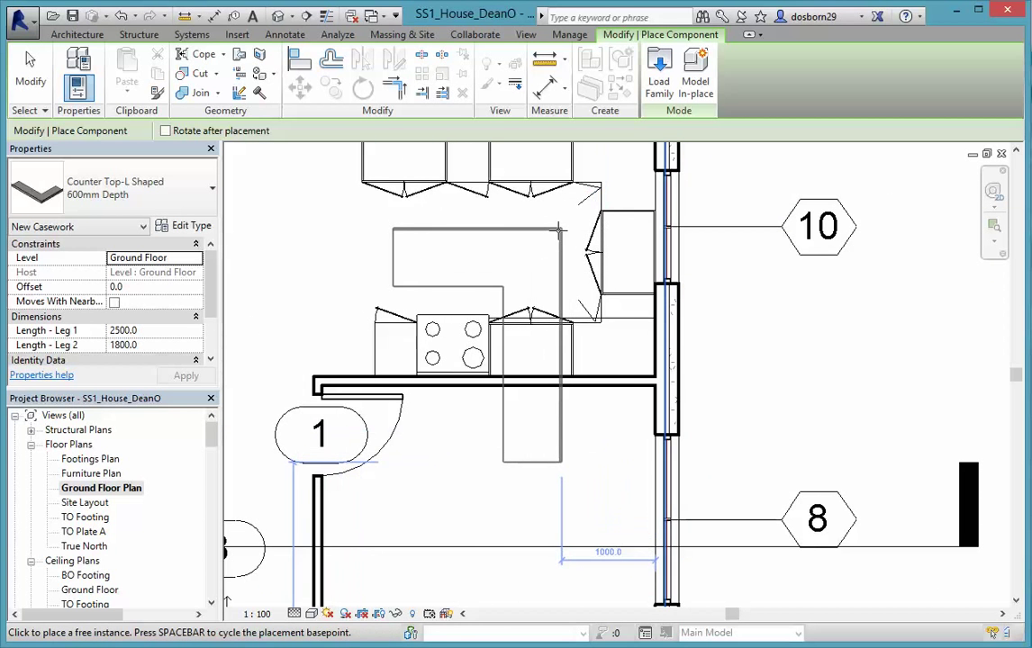
middle_drag(584, 245, 589, 387)
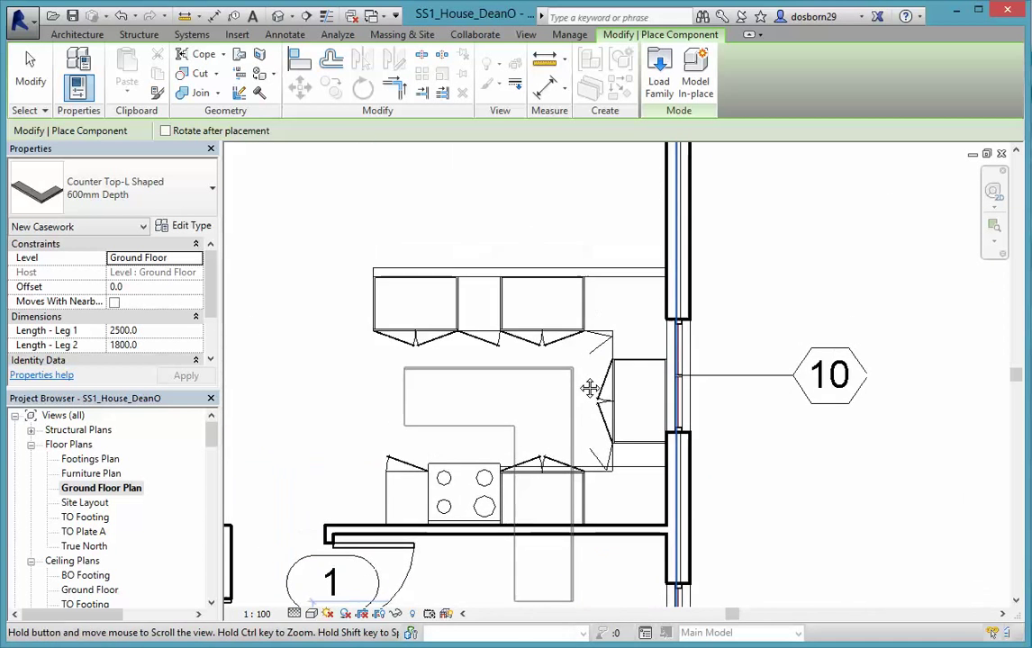
click(662, 286)
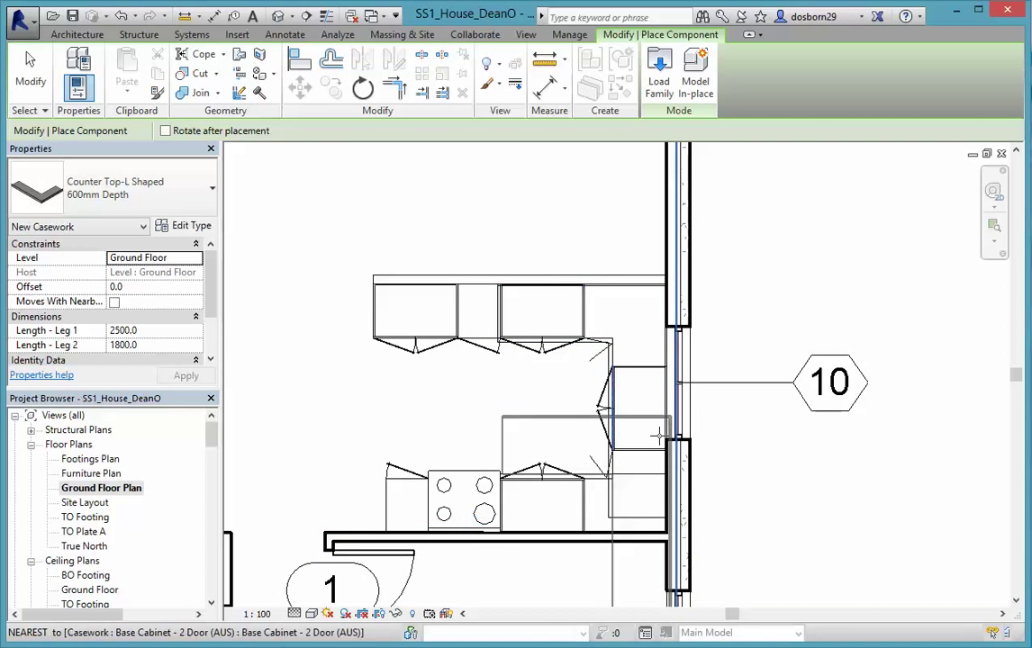
key(Escape)
key(Escape)
Step: Shorten the second L-shaped counter top's Leg 1 to 2031.4 mm to meet the first one, and pull Leg 2 back flush with Leg 1's front edge
click(636, 518)
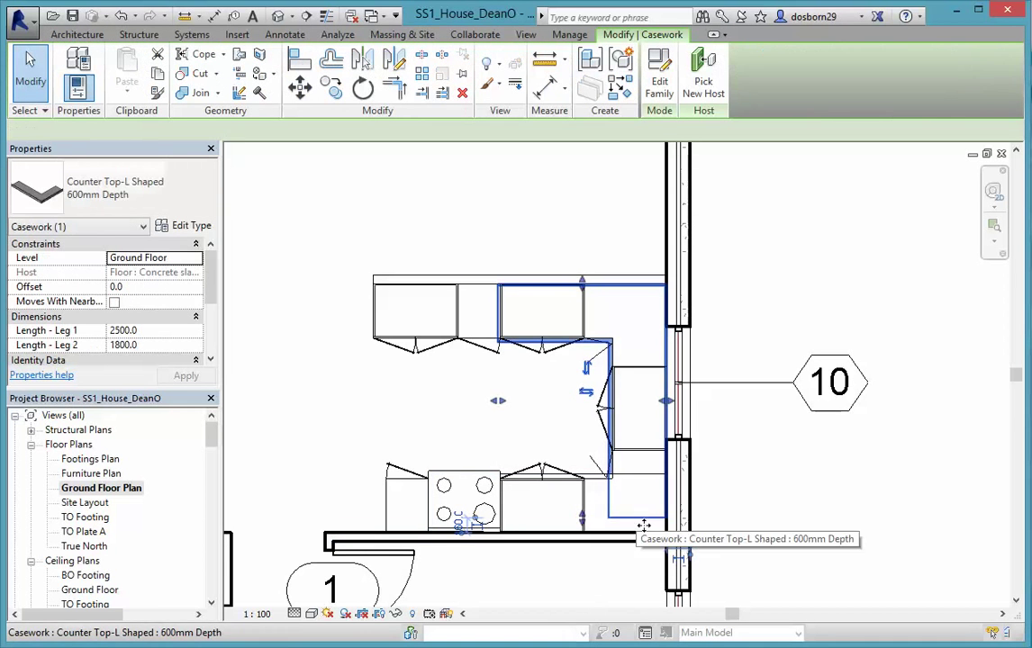
drag(582, 523, 585, 467)
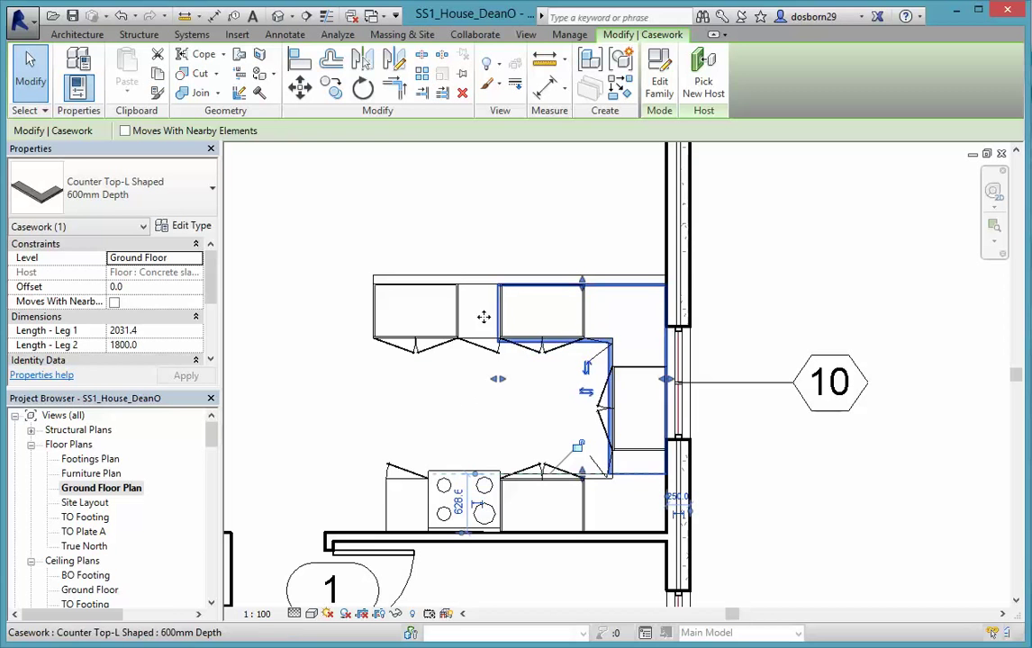
drag(502, 384, 606, 362)
scroll(605, 361, up, 5)
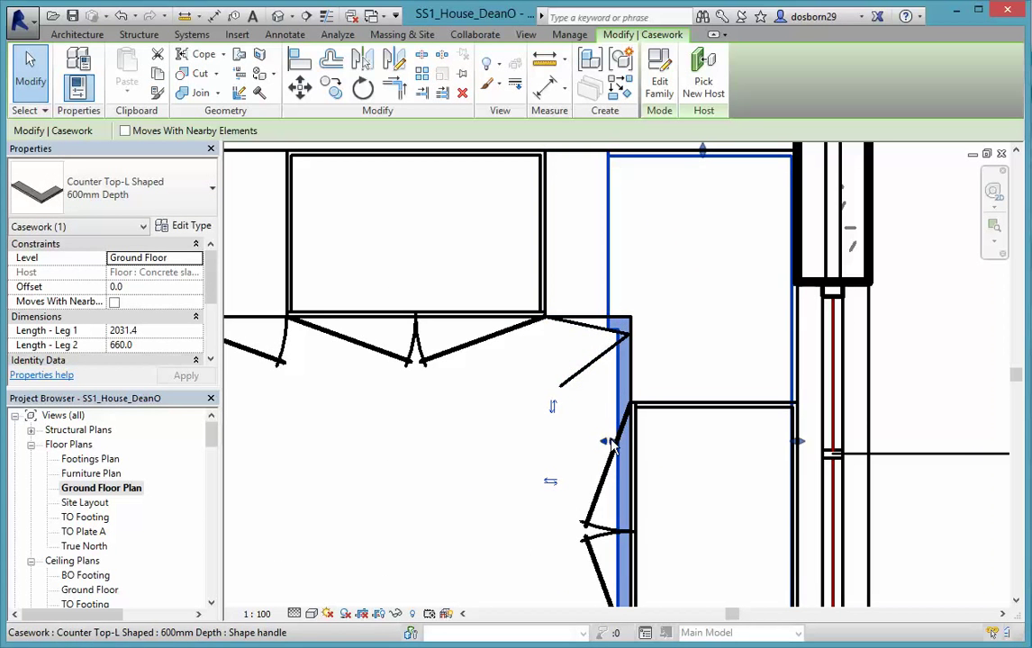
drag(610, 443, 616, 441)
click(530, 442)
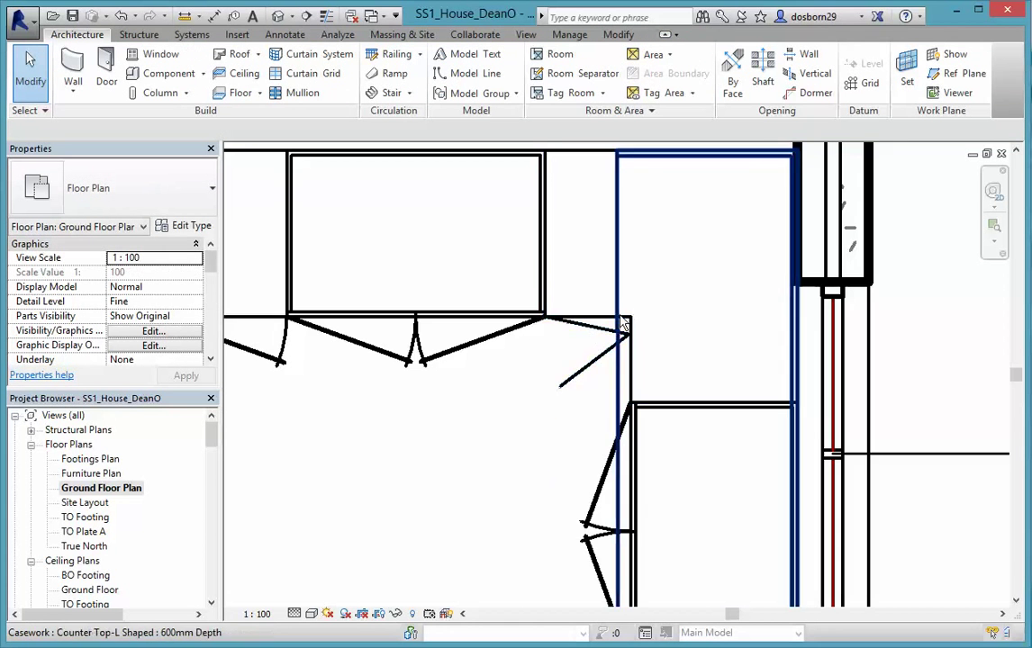
scroll(500, 428, down, 5)
middle_drag(495, 428, 592, 342)
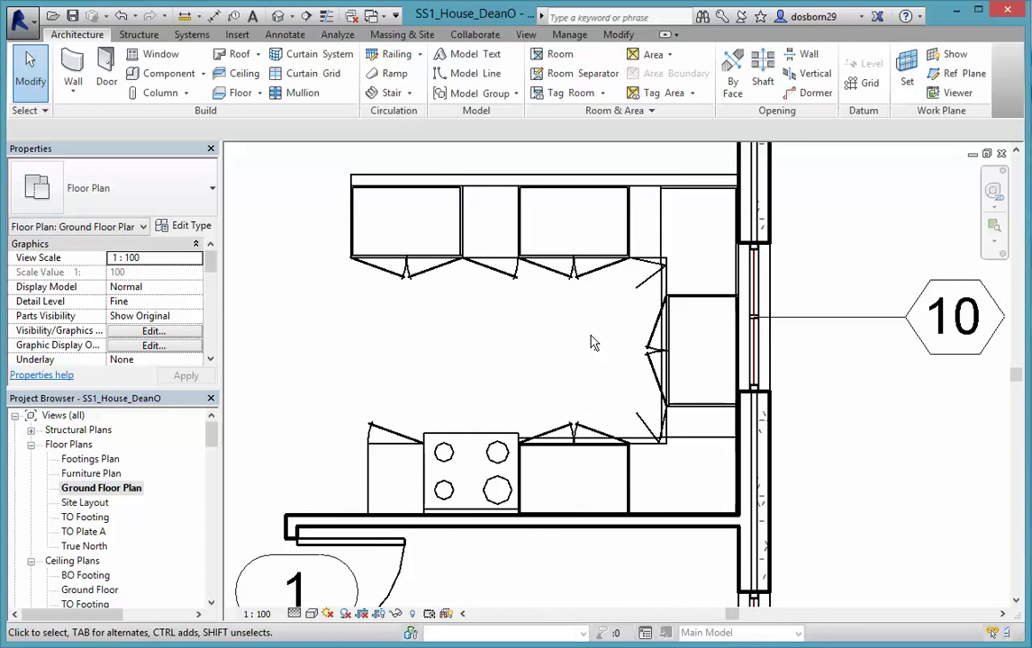
Step: Place a Counter Top w Sink, 600mm Depth, over the base cabinets against the low stud wall, starting near the wall's free end
scroll(593, 341, down, 1)
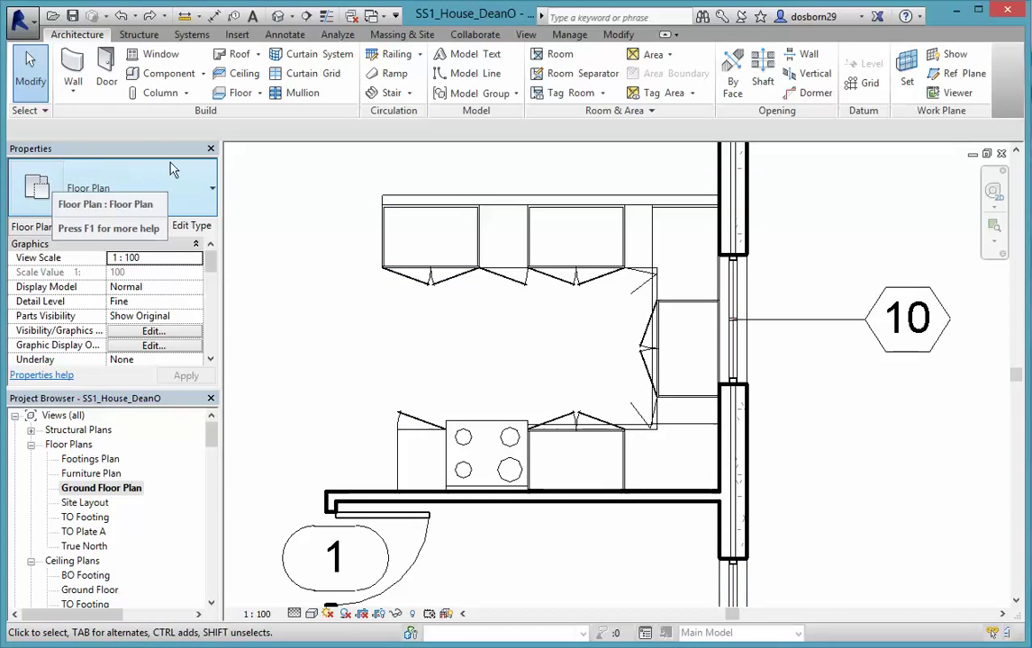
click(167, 73)
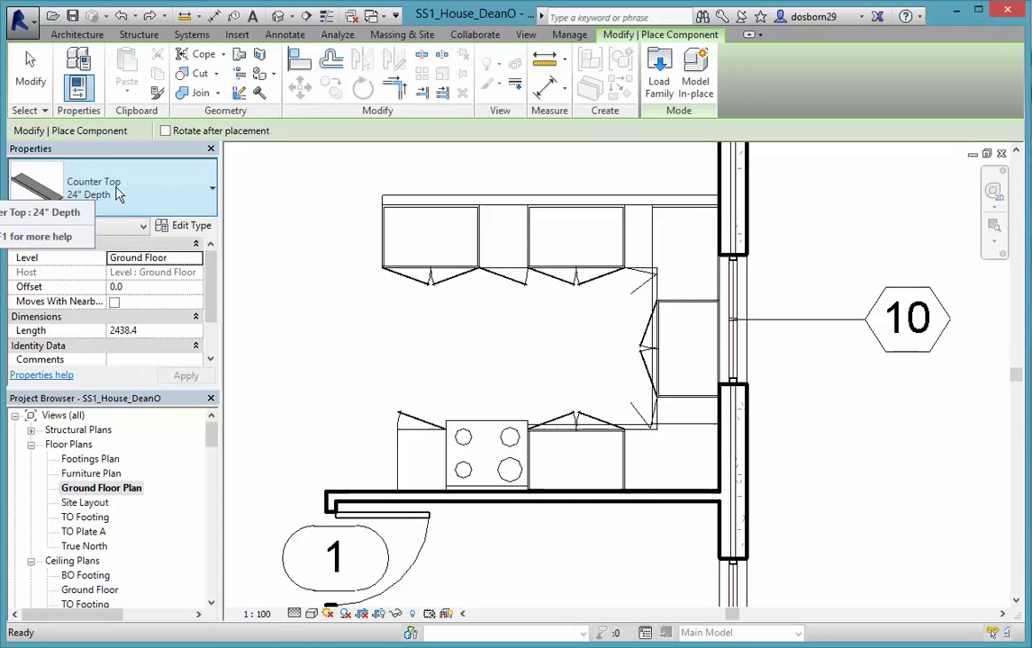
click(213, 190)
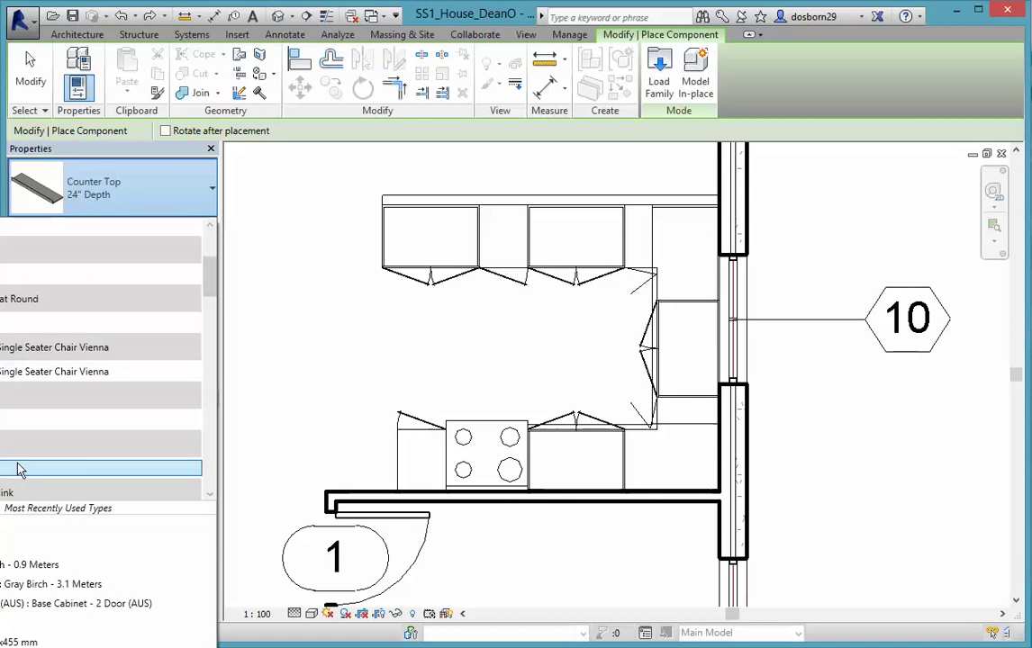
drag(212, 289, 212, 302)
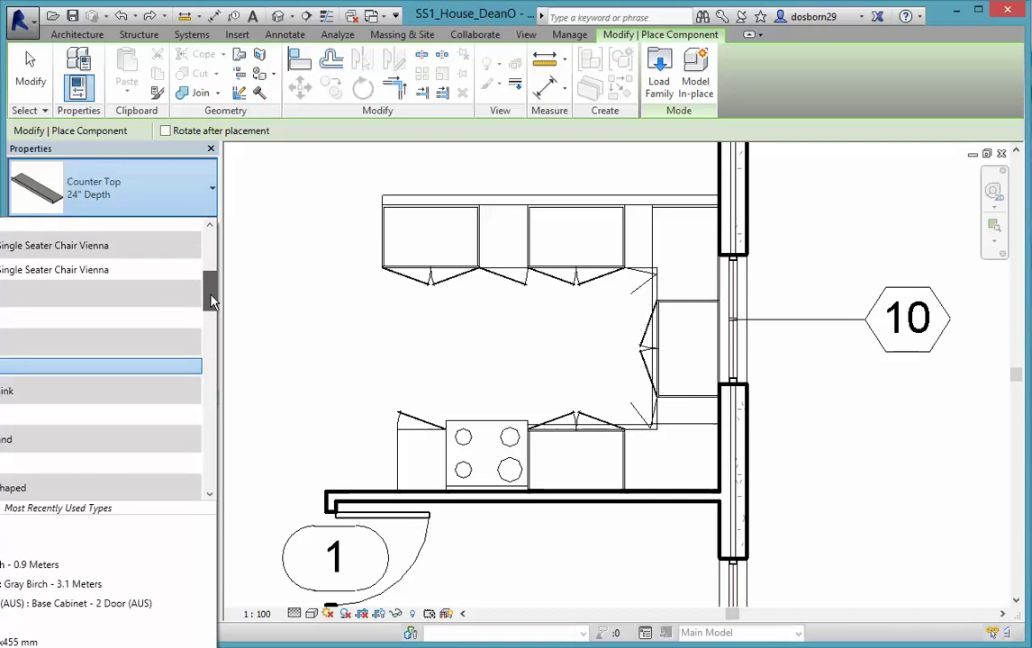
click(90, 412)
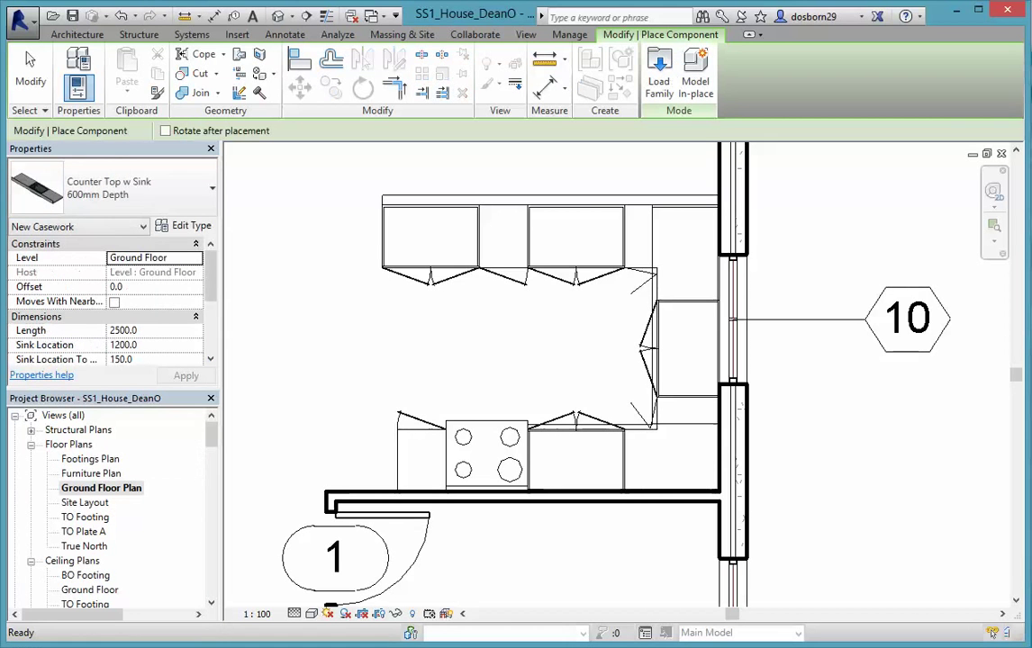
click(376, 208)
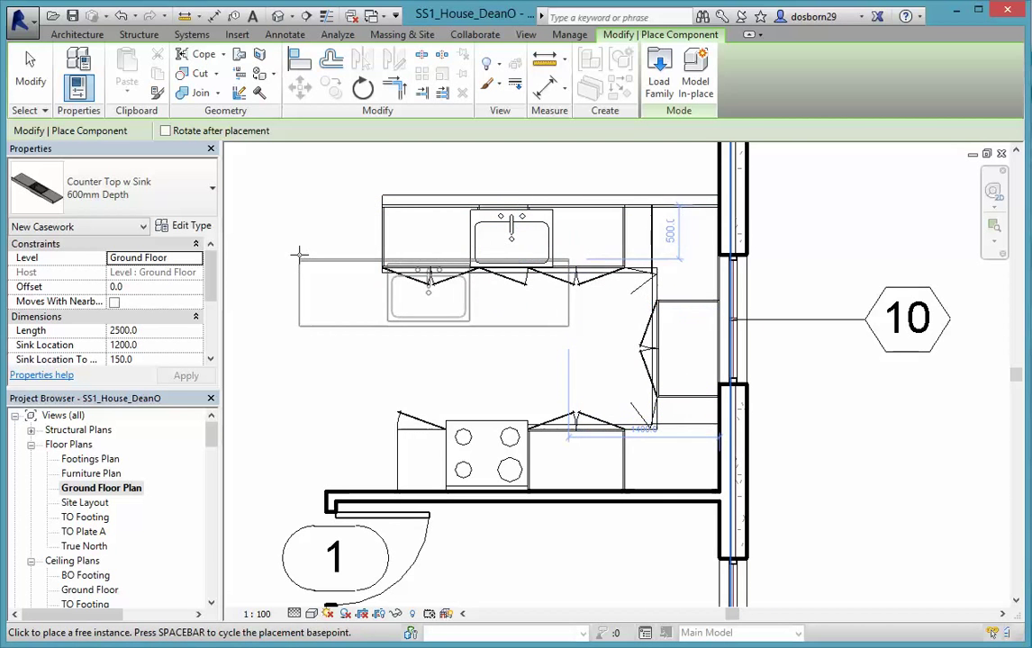
key(Escape)
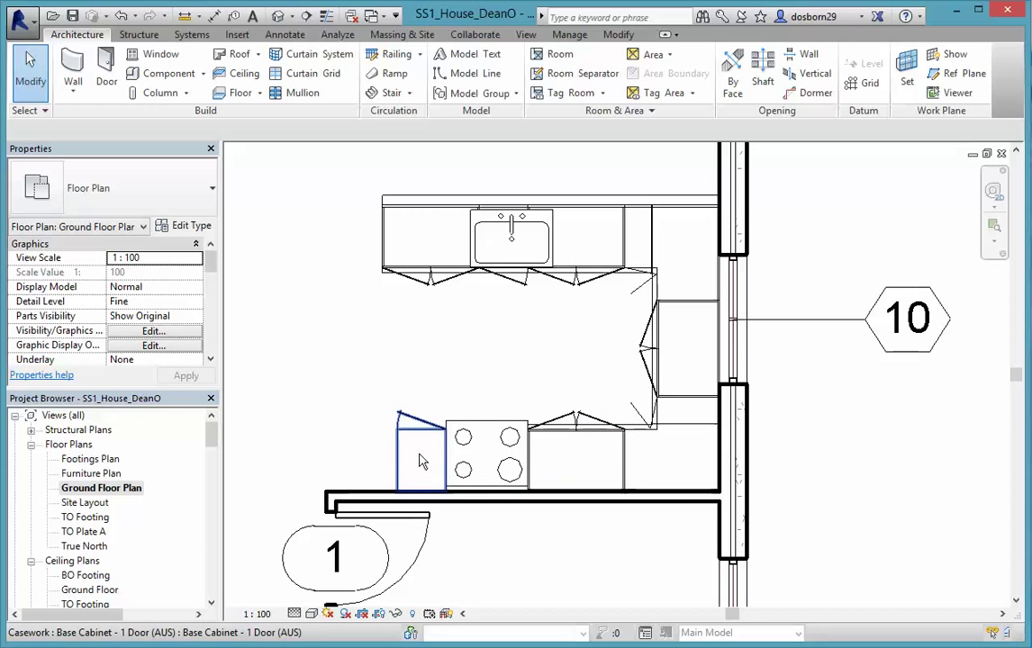
click(163, 76)
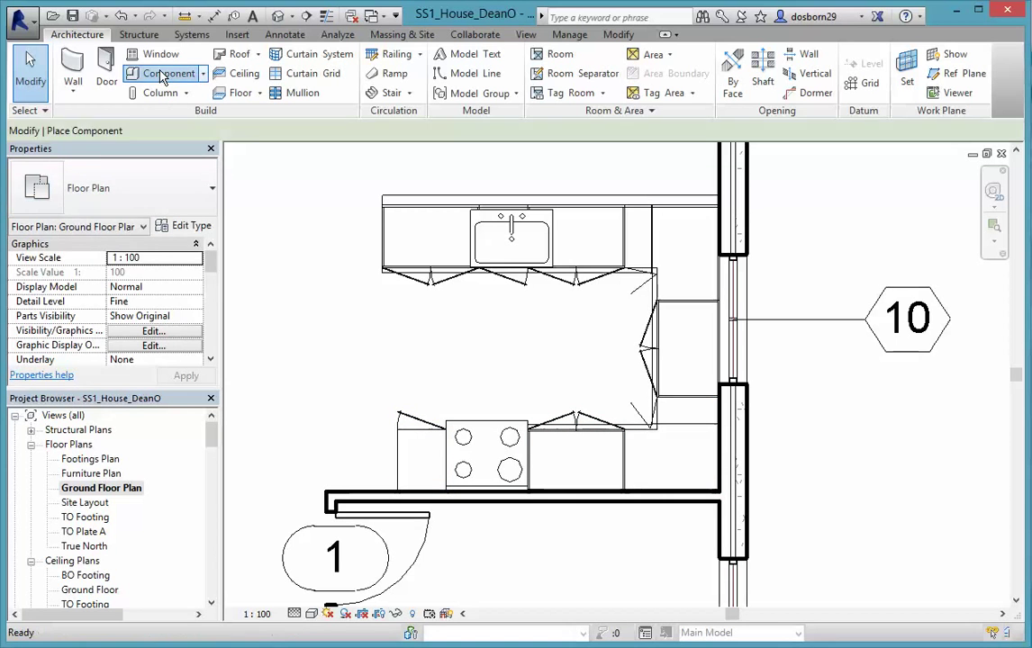
click(213, 190)
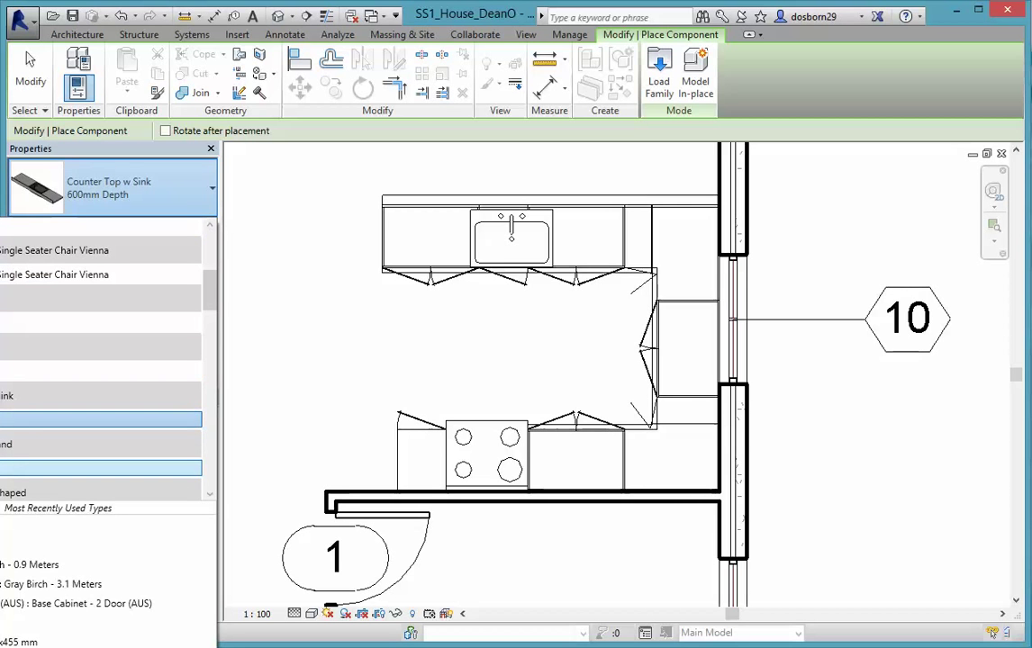
key(Escape)
key(Escape)
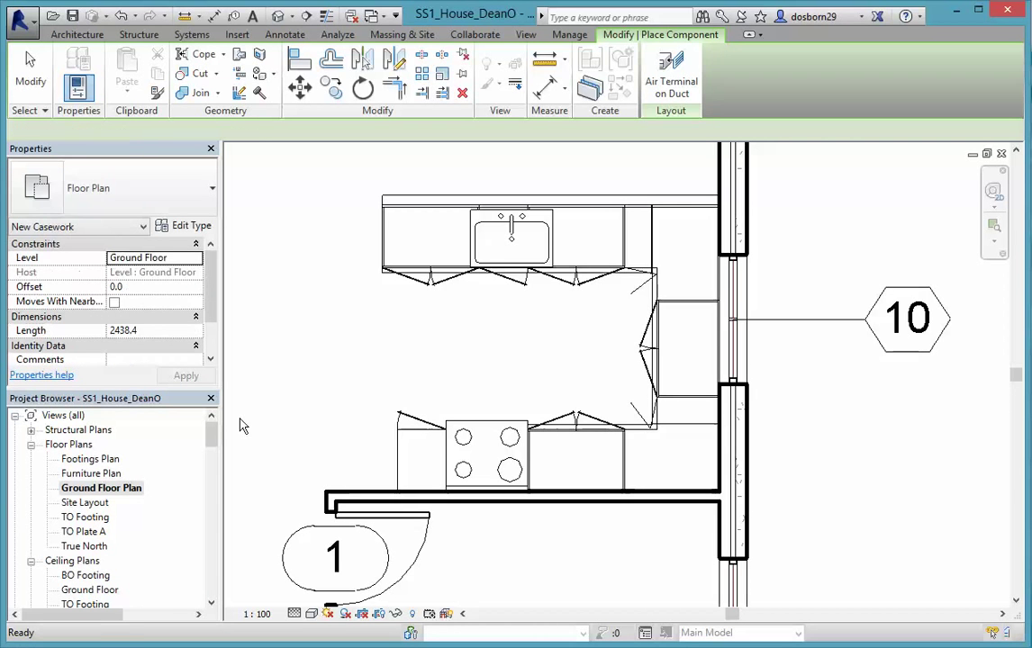
Step: Place a Counter Top, 24" Depth, along the range wall, starting at the range's edge on the side away from the exterior wall
key(Return)
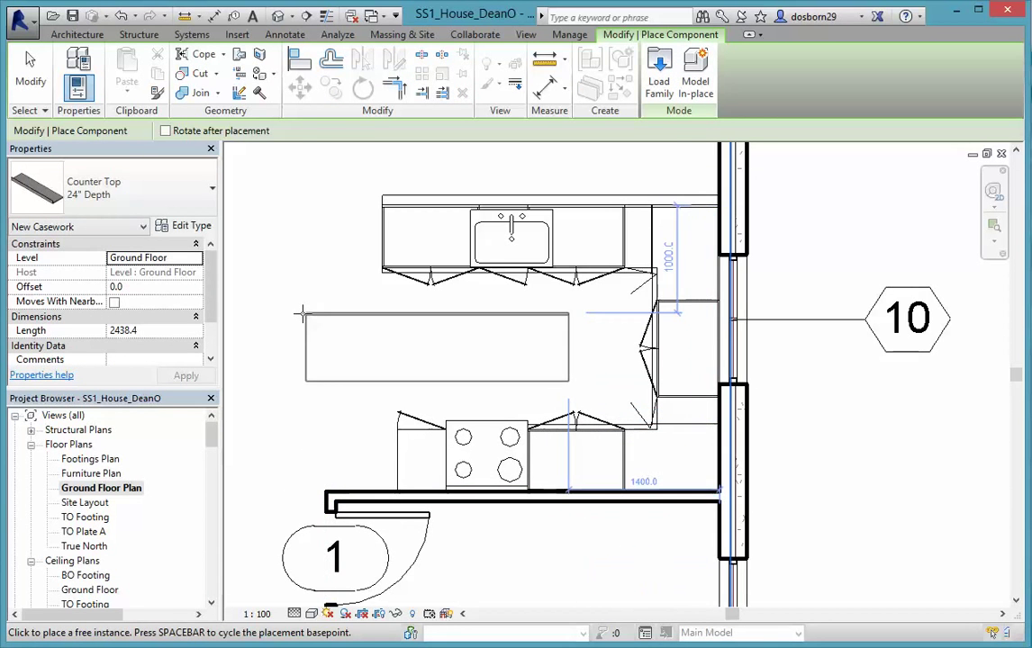
click(447, 490)
scroll(447, 490, down, 5)
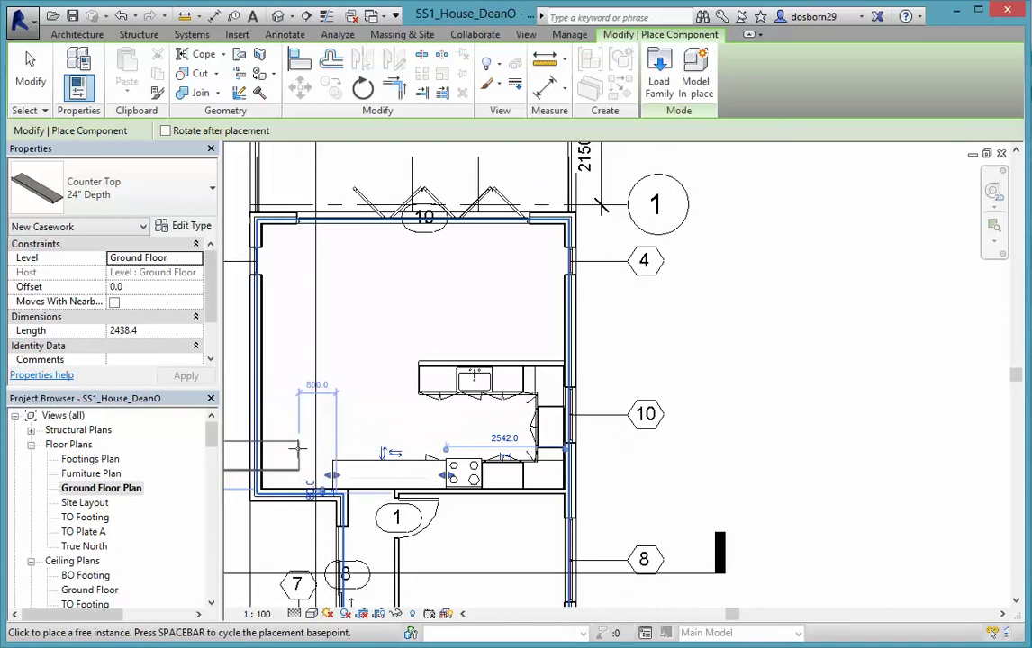
key(Escape)
key(Escape)
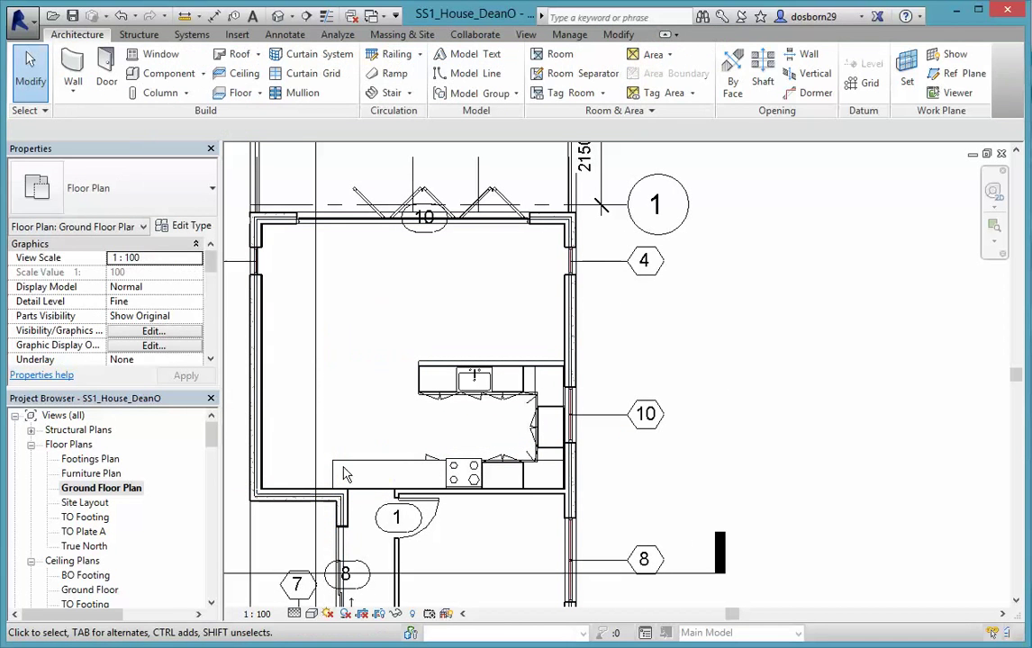
Step: Shorten the new counter top along the range wall until its free end meets the end of the base cabinet beside the range
click(336, 477)
drag(336, 477, 425, 479)
click(354, 387)
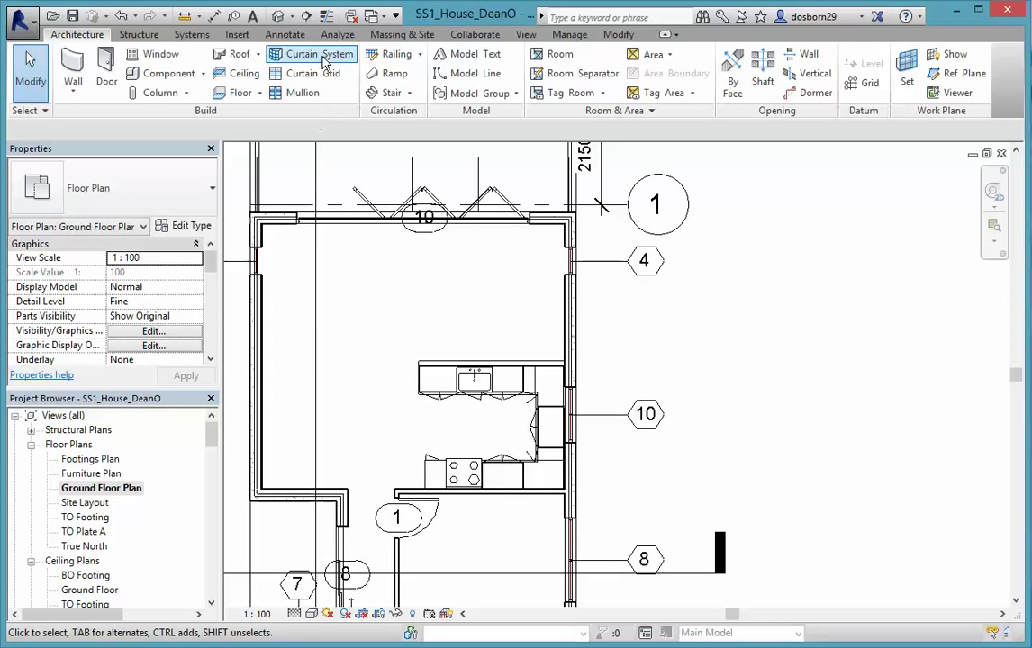
Step: Check the kitchen's cabinets and counter tops in 3D View 1, and return to the Ground Floor Plan
scroll(208, 436, down, 3)
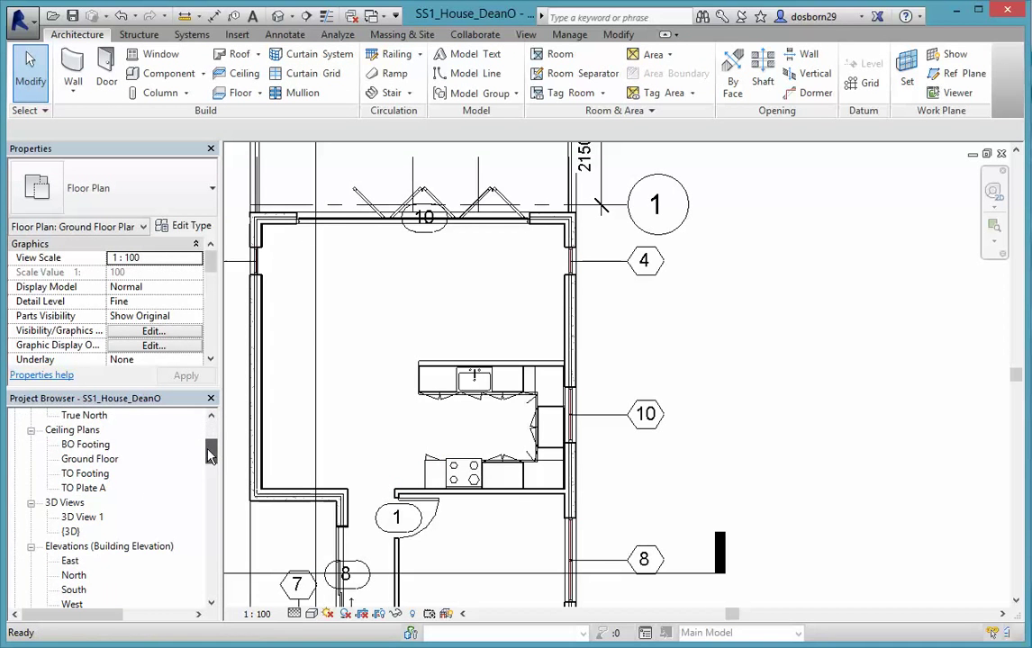
double_click(81, 518)
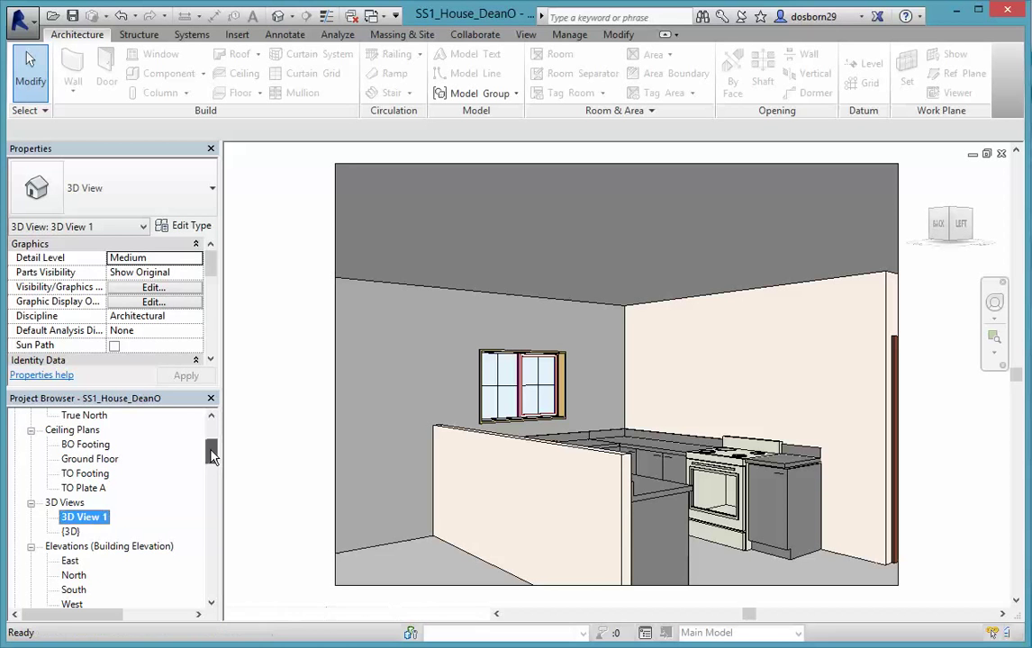
scroll(110, 463, up, 3)
double_click(95, 488)
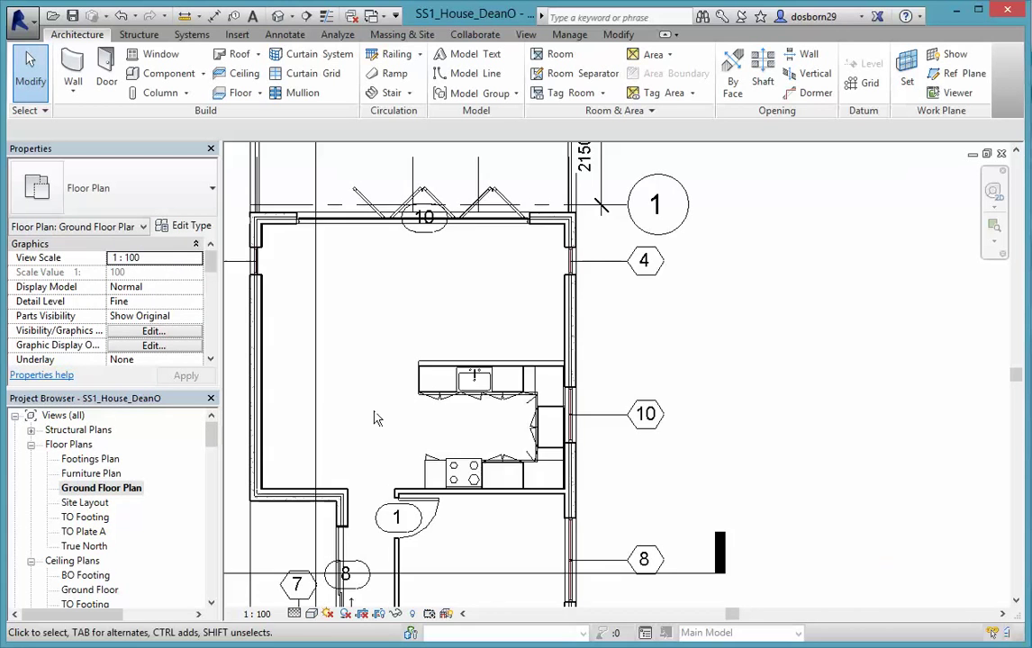
Step: Place Counter Top-Island, Depth1200, at an offset of 1200, once outside the exterior wall and once at the low stud wall's free end
scroll(327, 381, up, 1)
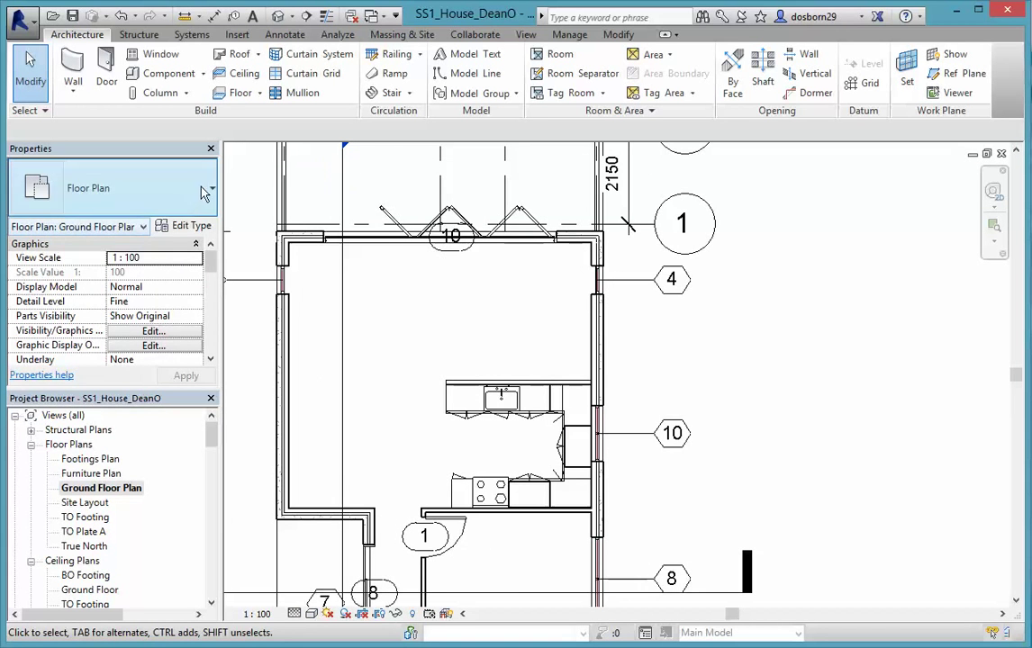
click(157, 77)
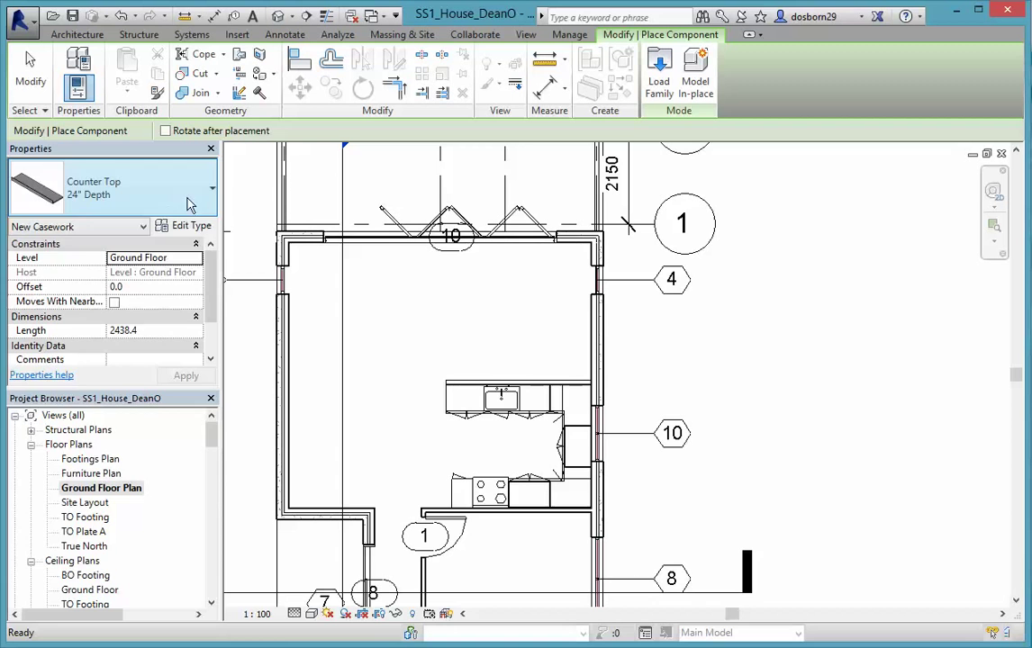
click(213, 189)
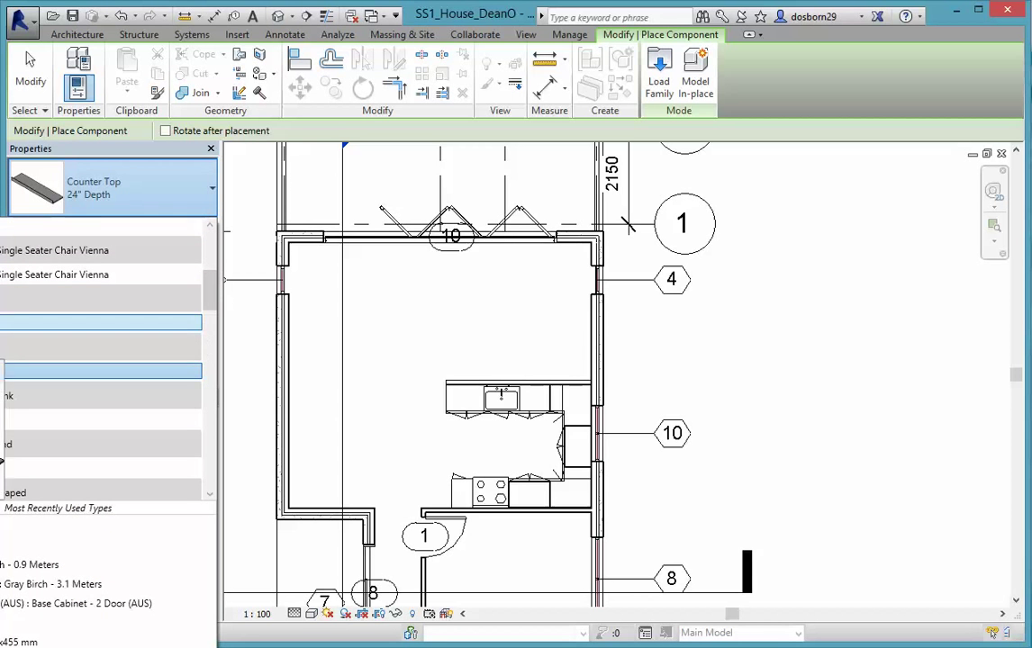
scroll(216, 309, down, 2)
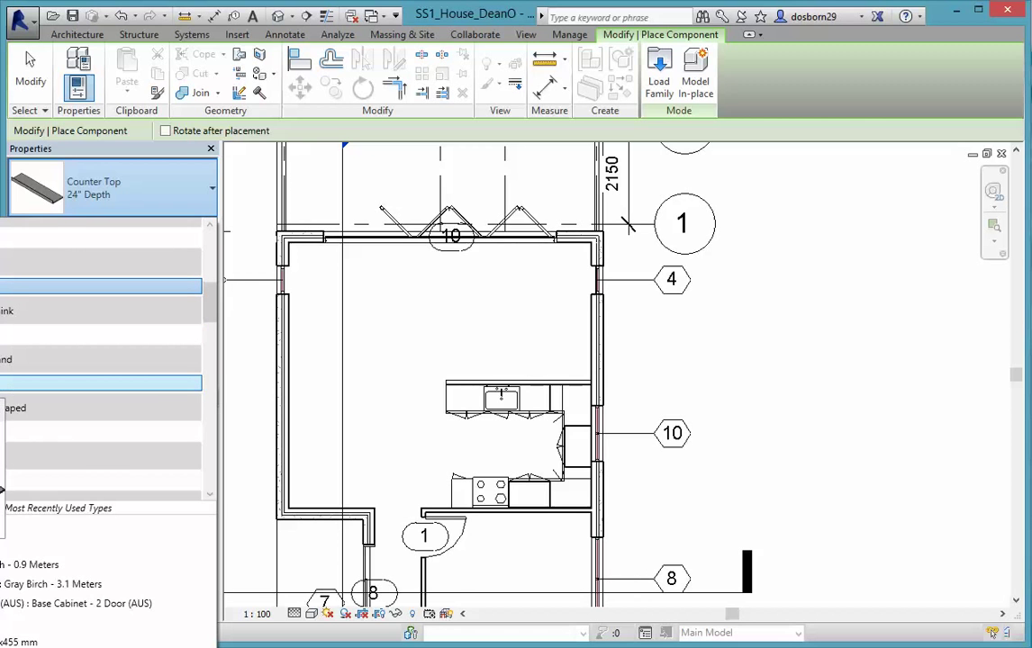
click(3, 491)
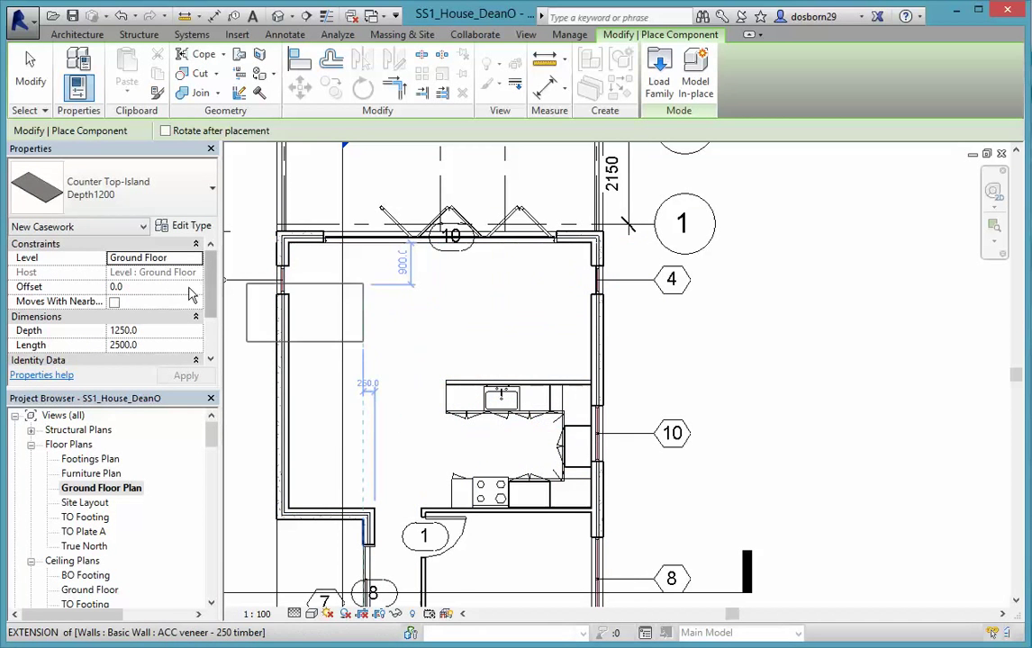
click(126, 286)
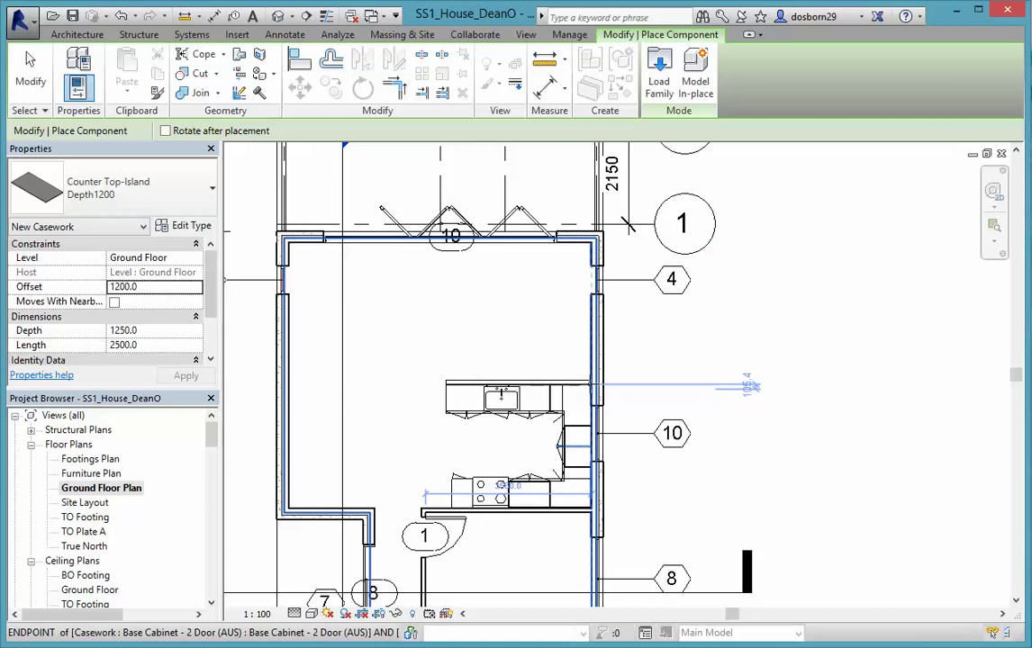
click(754, 387)
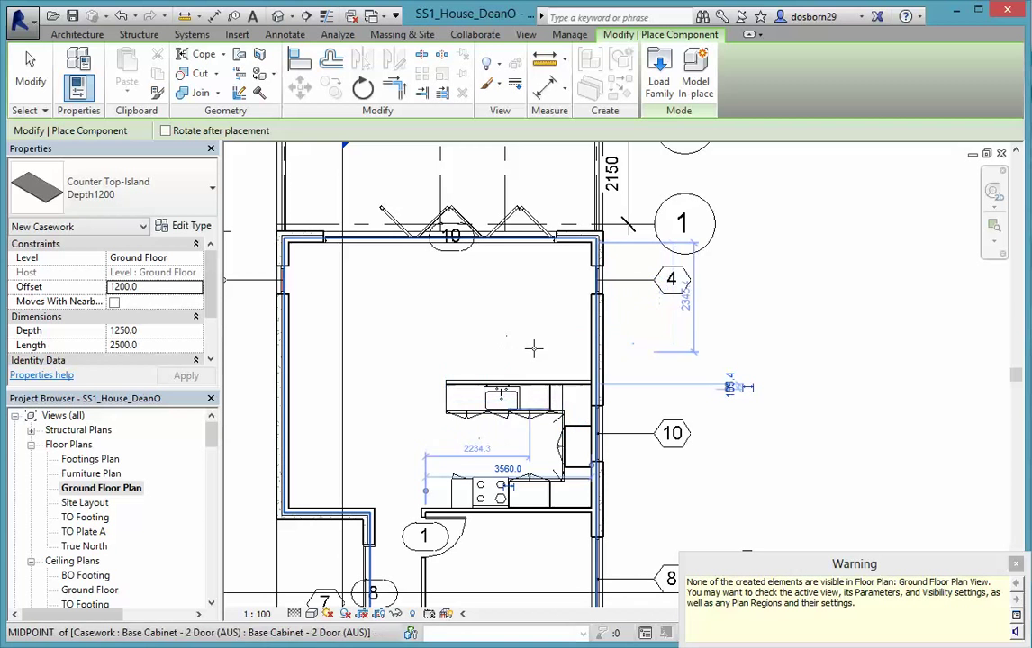
click(444, 380)
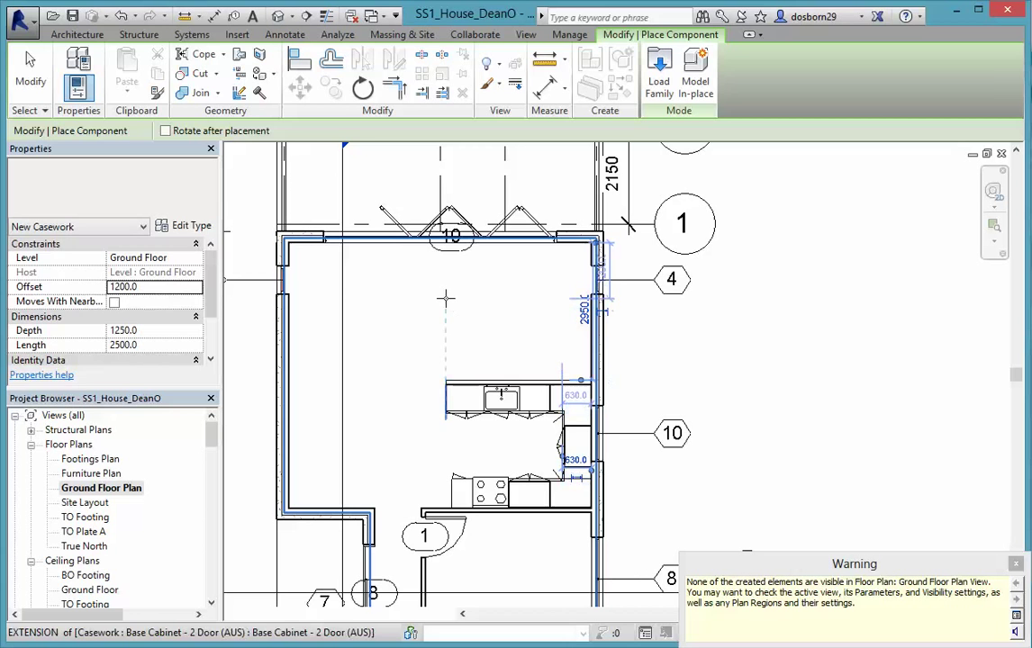
key(Escape)
key(Escape)
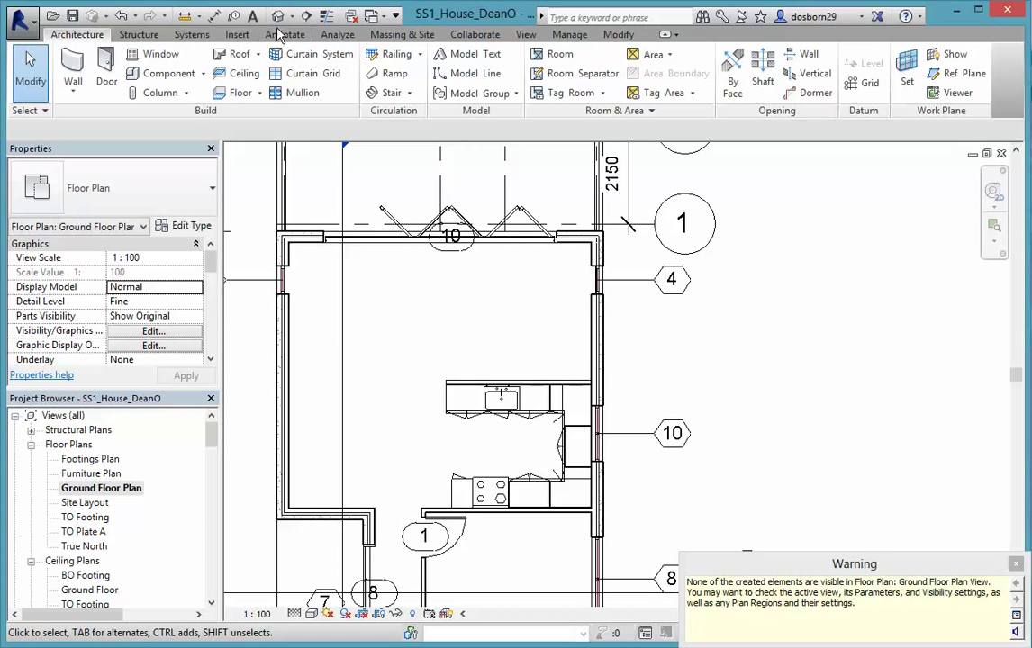
Step: Open 3D View 1 from the Ground Floor Plan to show the island counter top
drag(210, 437, 211, 470)
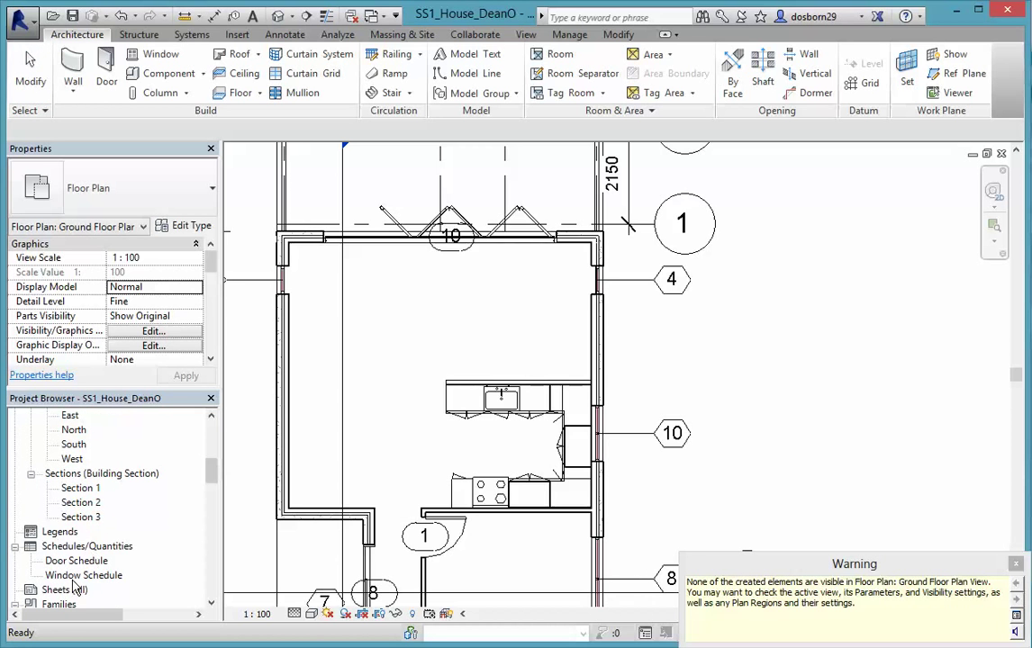
scroll(90, 463, up, 3)
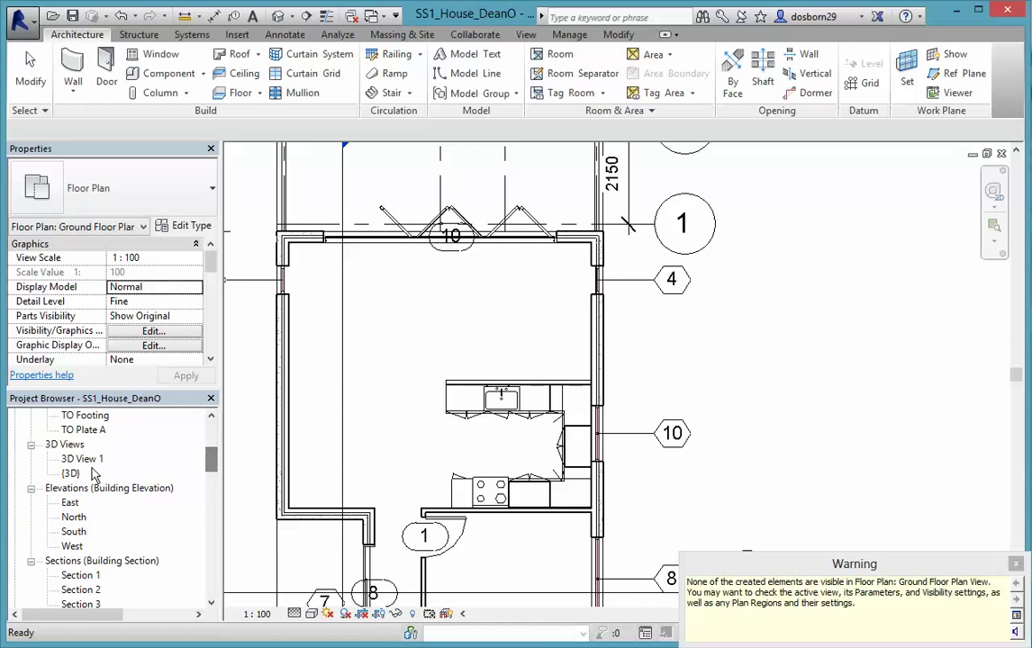
click(82, 460)
double_click(84, 461)
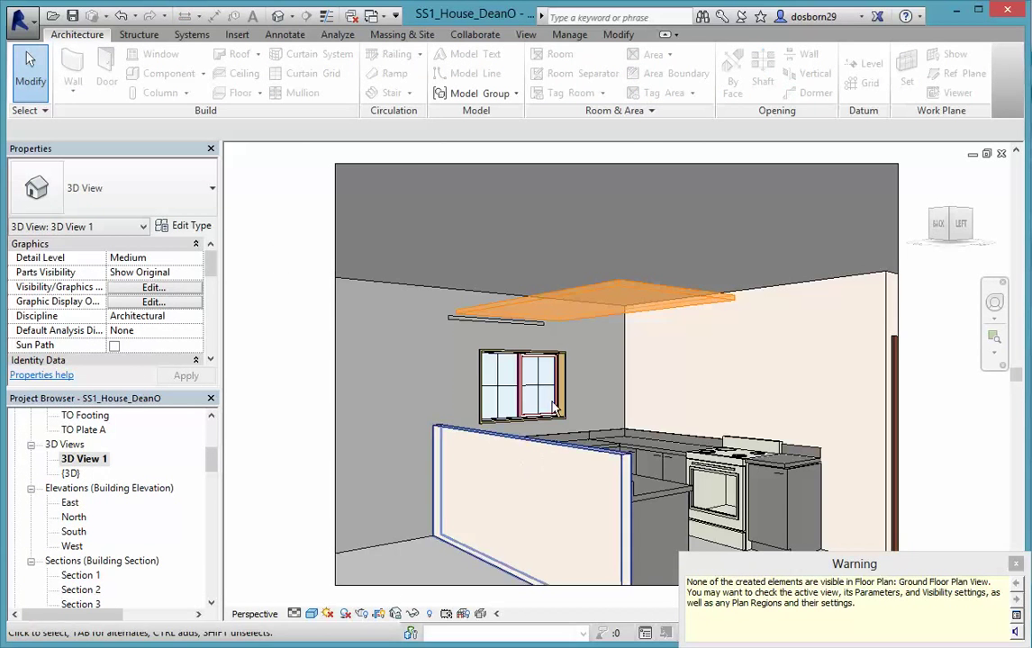
Step: Set the offset of the island counter top floating above the kitchen to 0
click(568, 302)
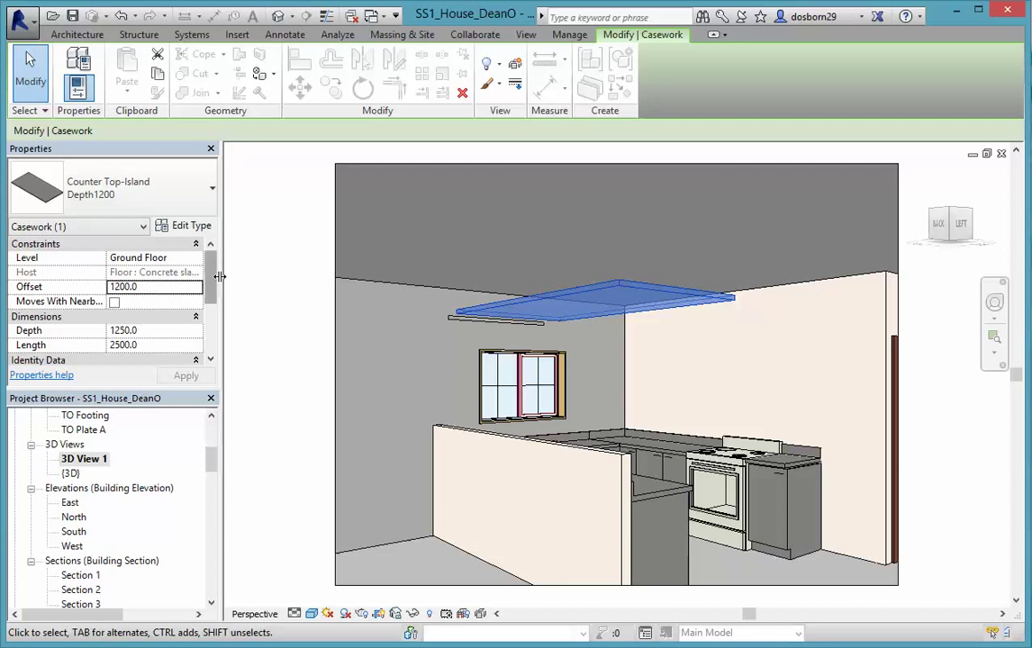
mouse_move(219, 274)
mouse_down()
mouse_move(206, 339)
mouse_move(210, 281)
mouse_up()
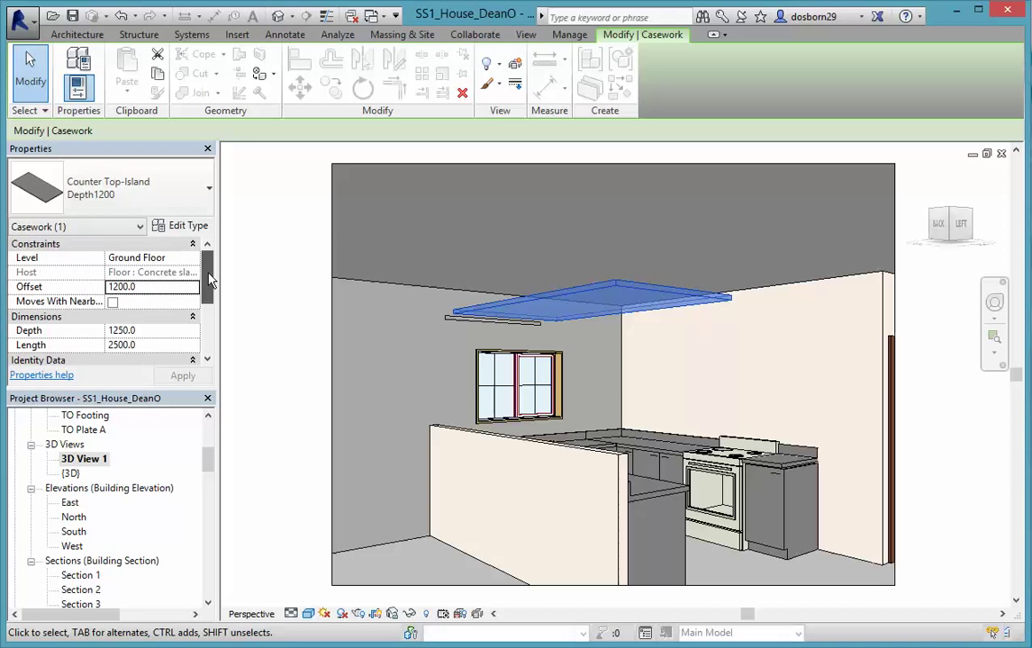
click(176, 257)
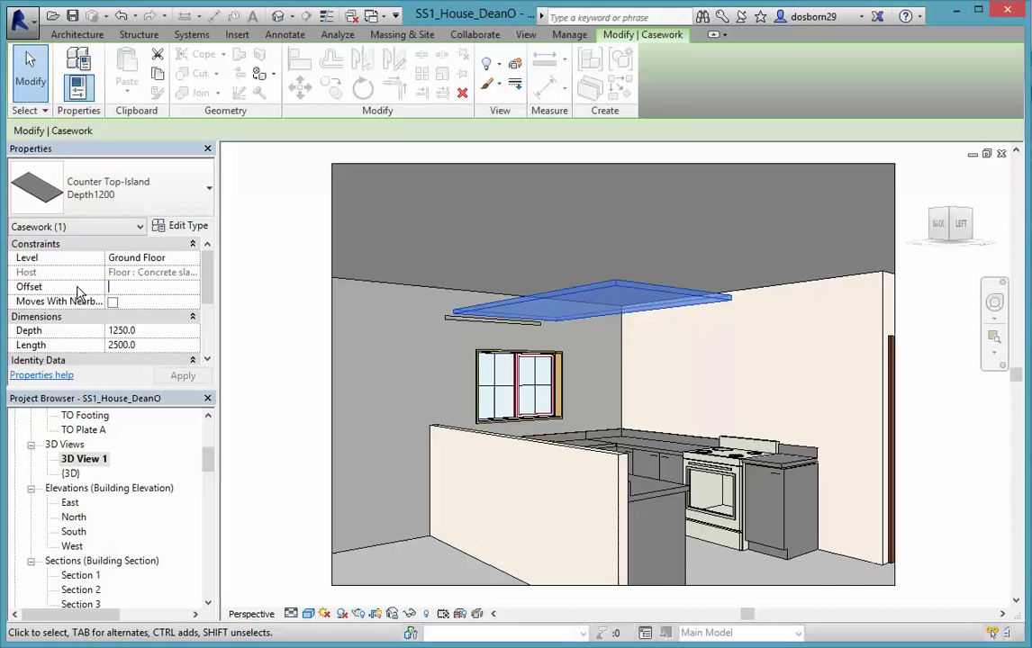
mouse_move(302, 291)
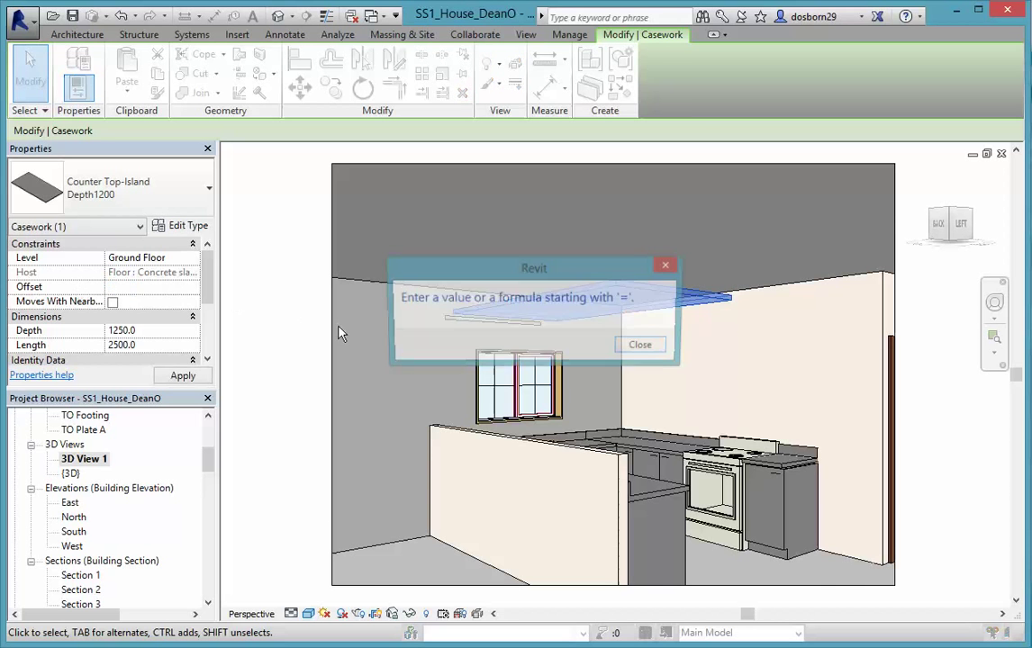
click(643, 347)
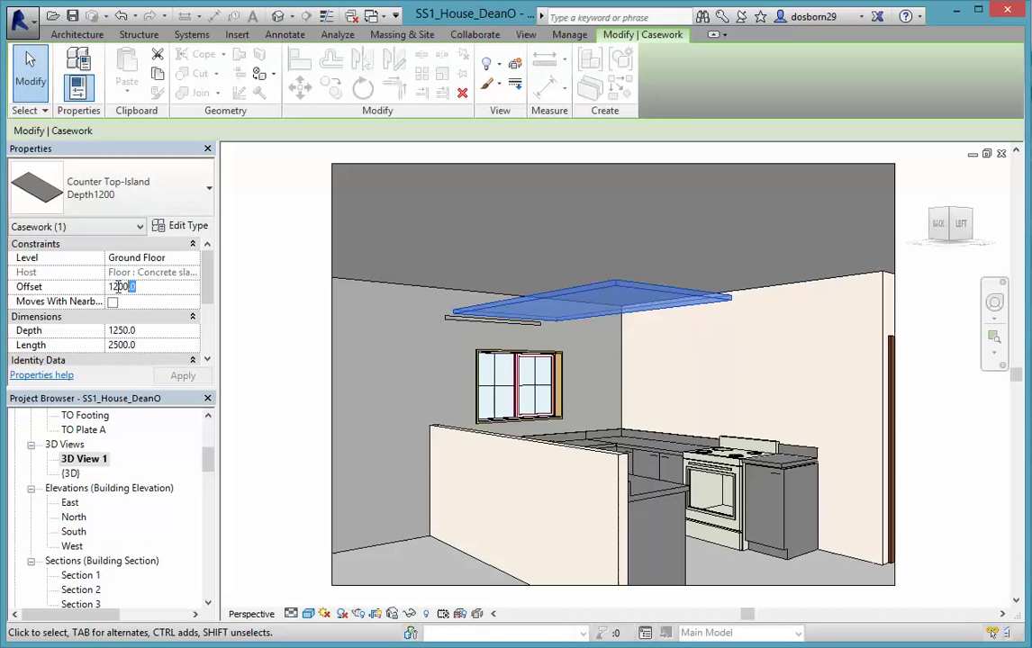
text(0)
mouse_move(308, 357)
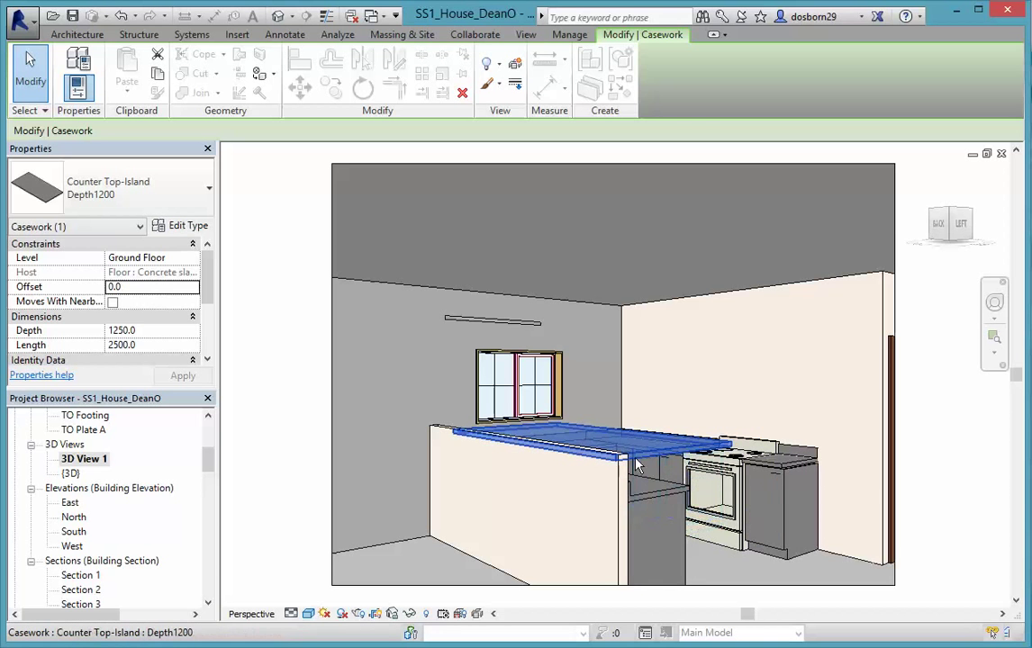
Step: Raise the island counter top to an offset of 40 mm above the low stud wall
click(127, 287)
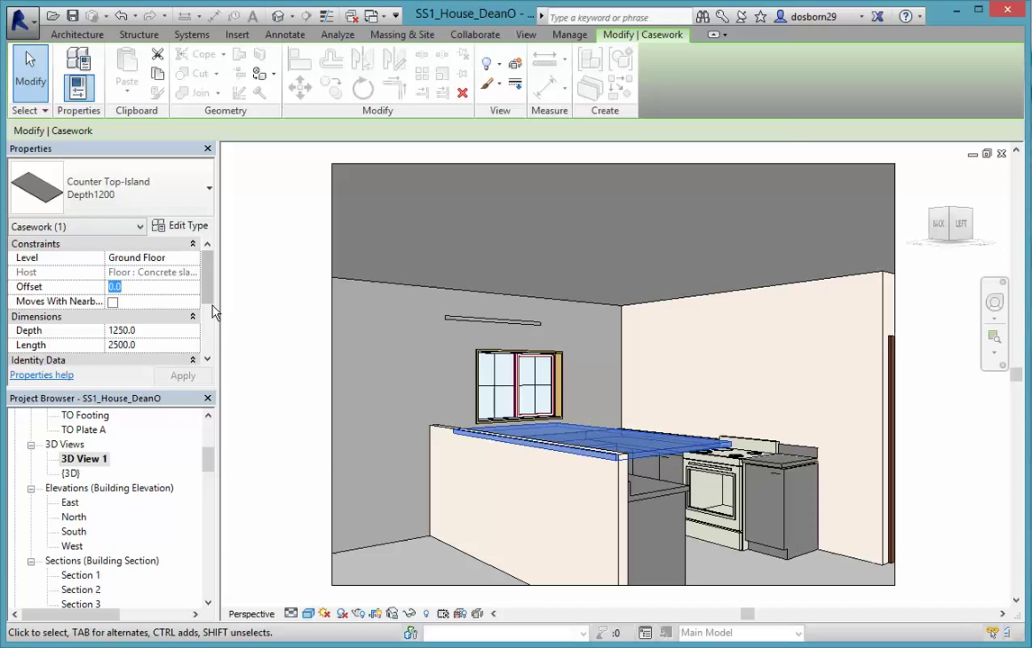
text(40)
click(268, 315)
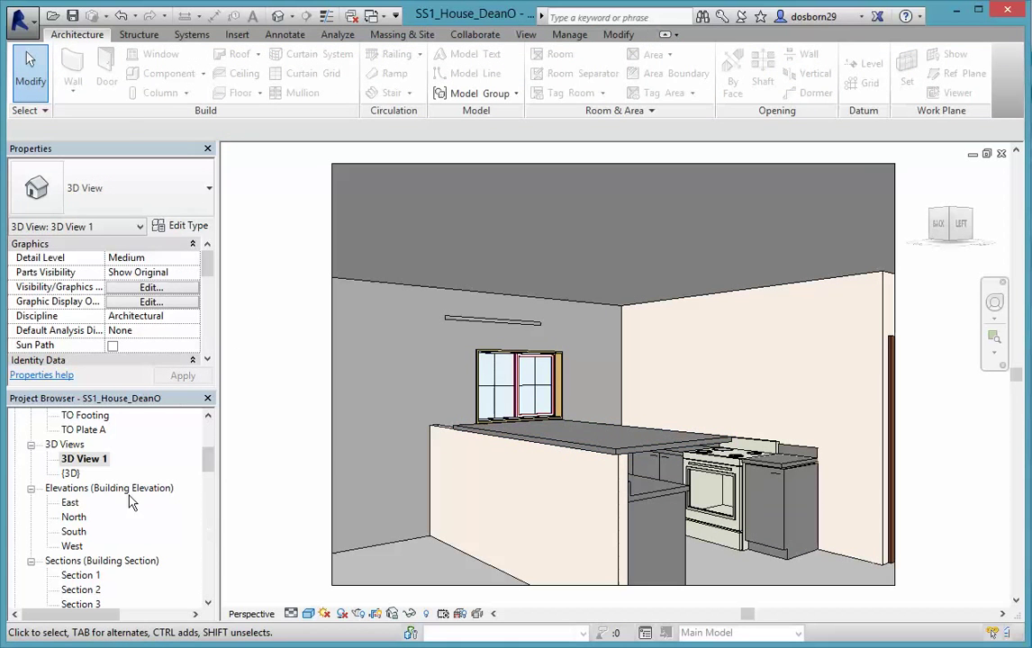
Step: In the Ground Floor Plan, narrow the island counter top to about 300 mm deep over the low stud wall and extend it to the exterior wall
drag(209, 464, 210, 439)
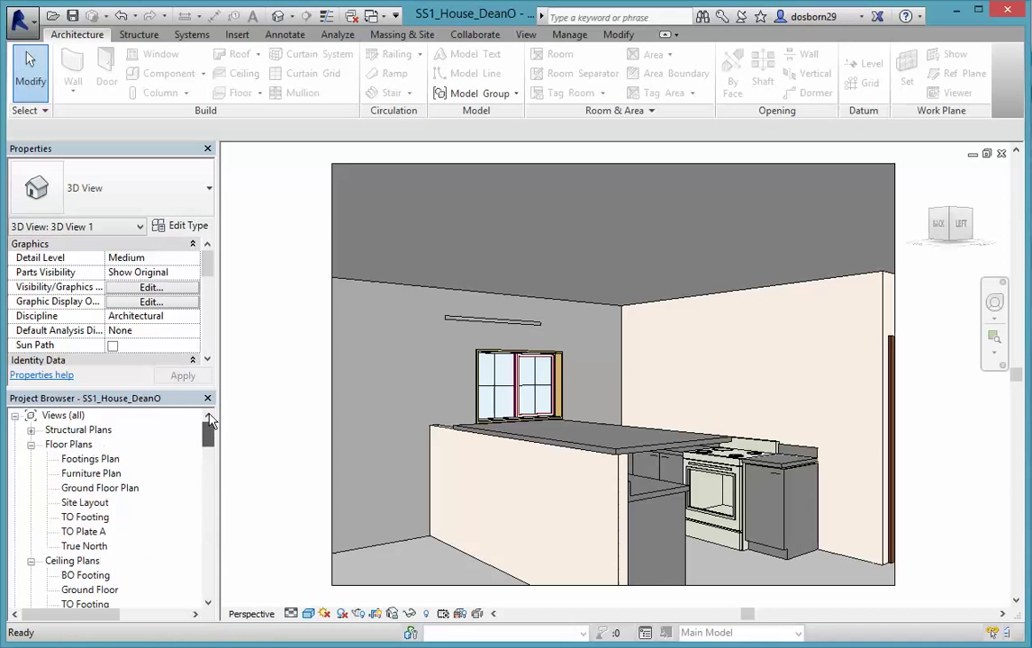
double_click(88, 490)
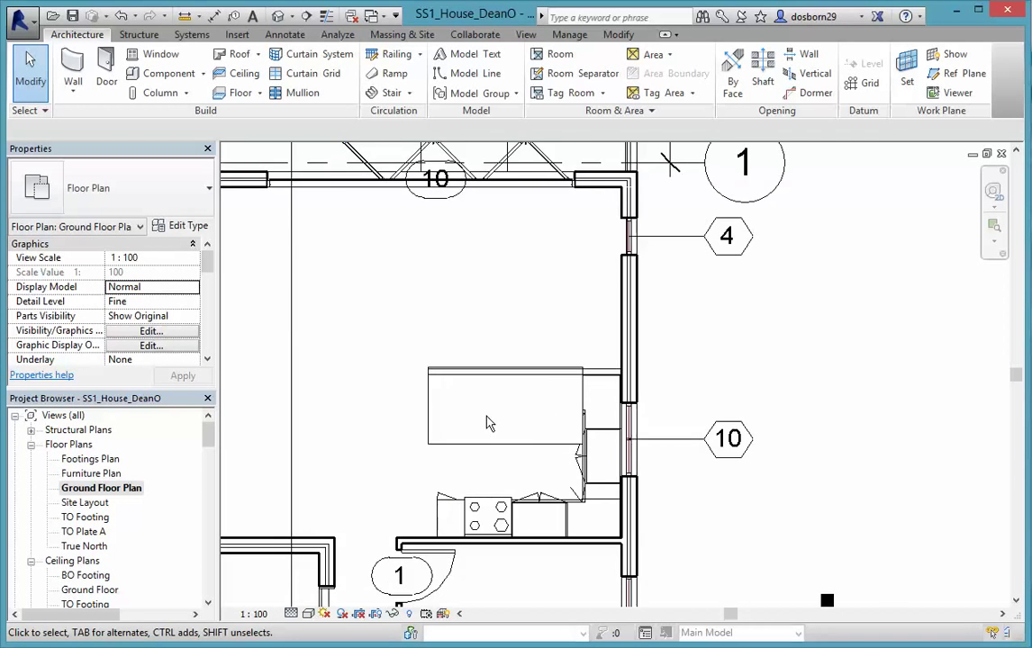
scroll(487, 423, up, 2)
click(441, 455)
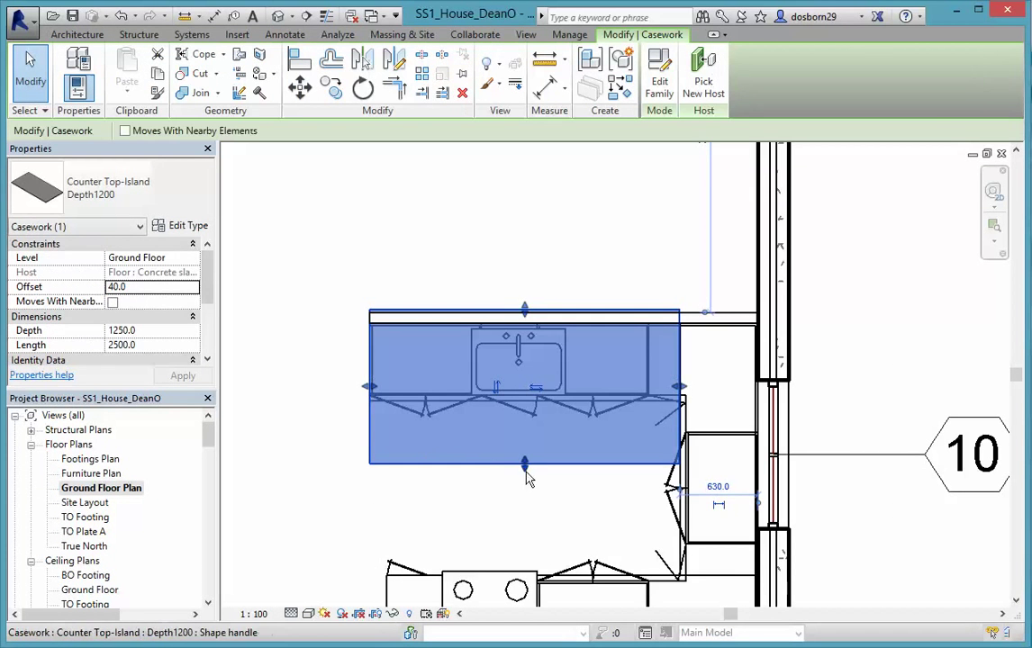
drag(527, 475, 525, 300)
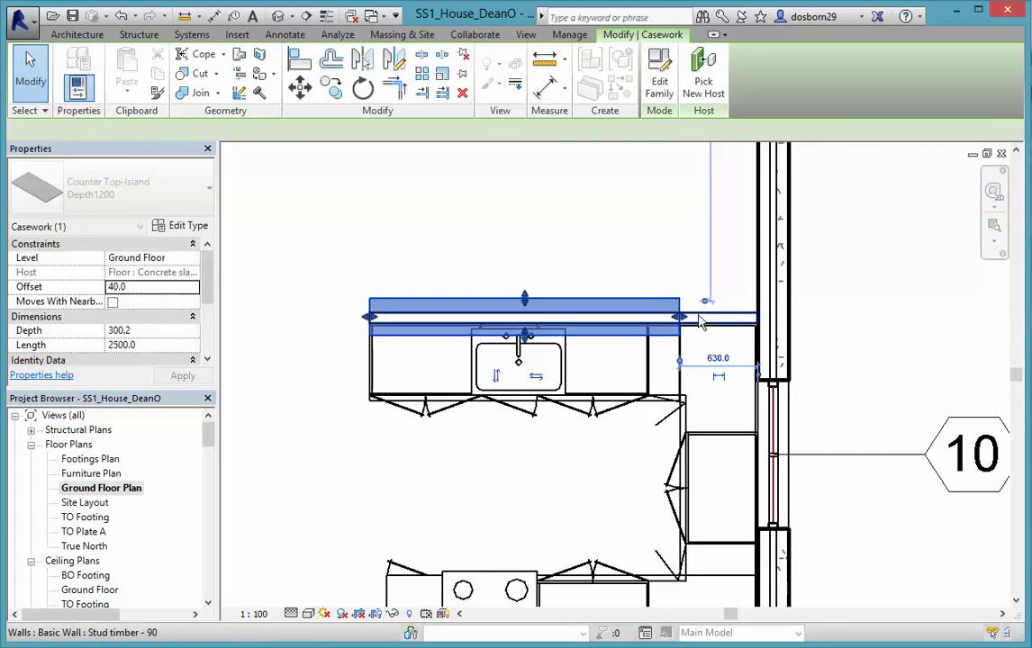
drag(684, 322, 761, 321)
click(339, 493)
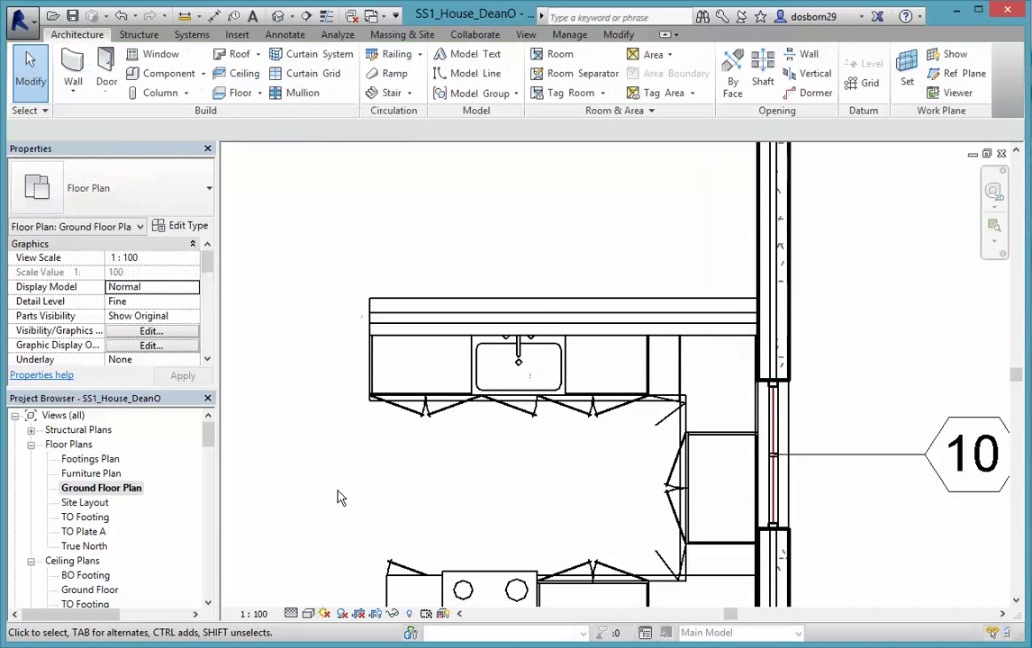
Step: Open 3D View 1 to check the narrowed counter top over the low stud wall
scroll(339, 478, down, 3)
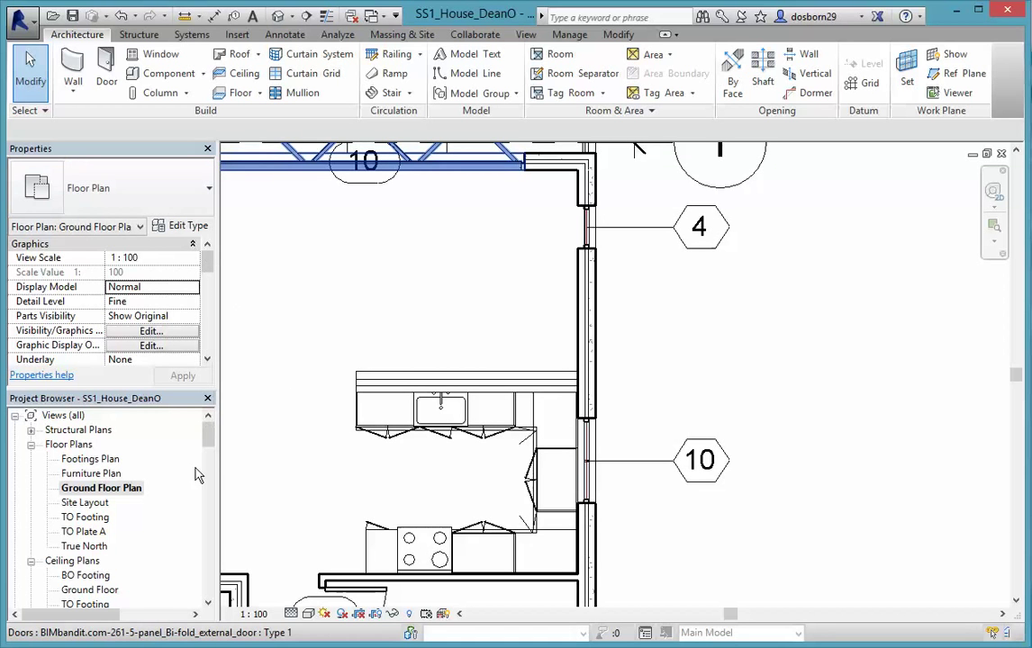
drag(207, 448, 207, 457)
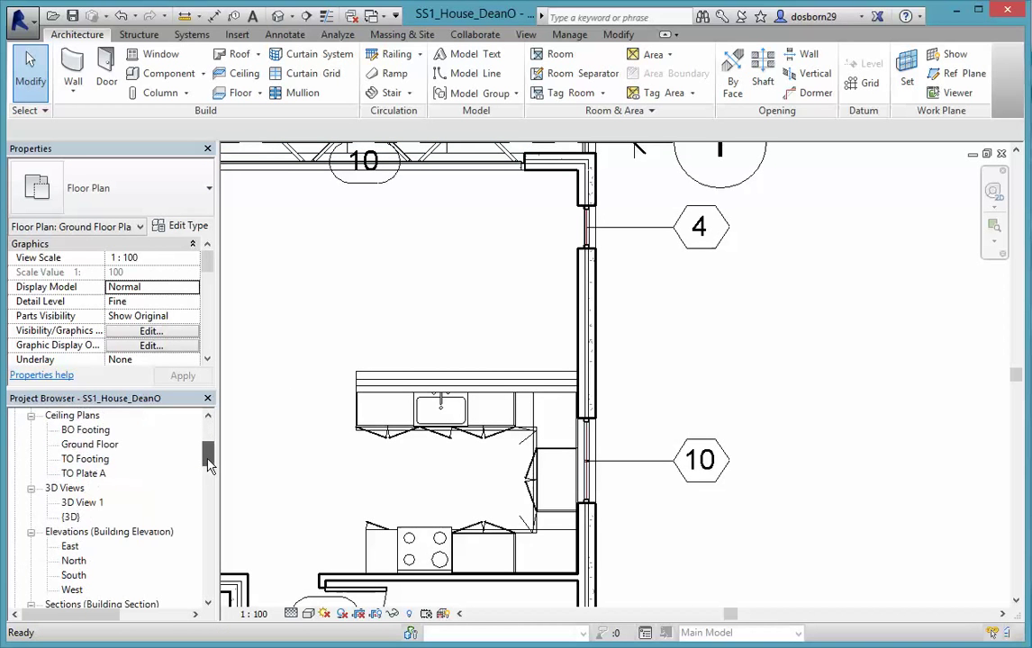
double_click(82, 503)
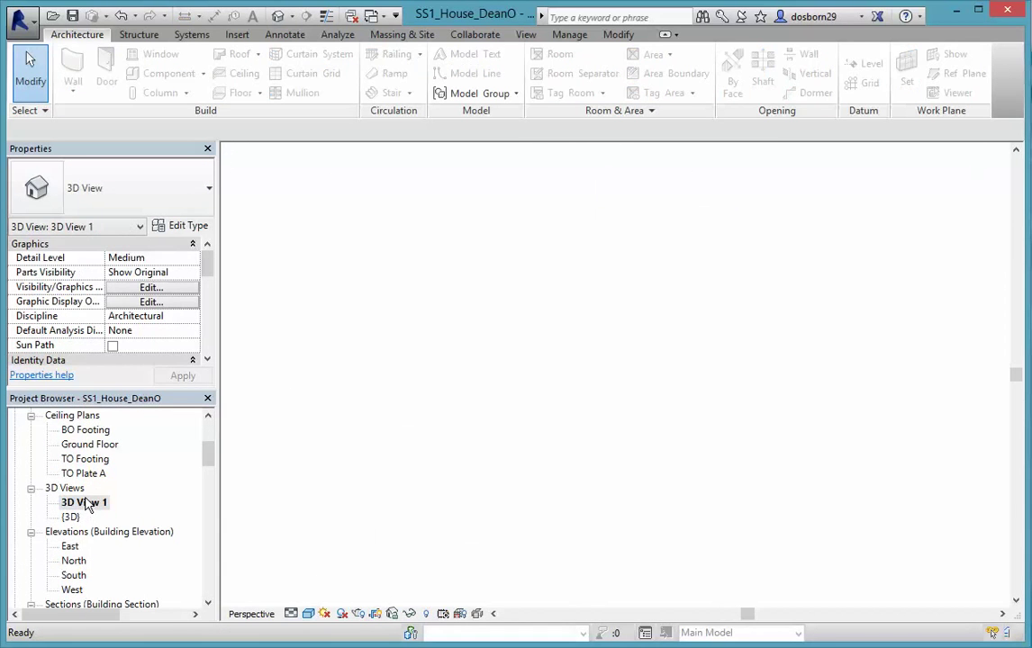
Step: Delete the stray strip floating above the window in 3D View 1
scroll(314, 499, down, 1)
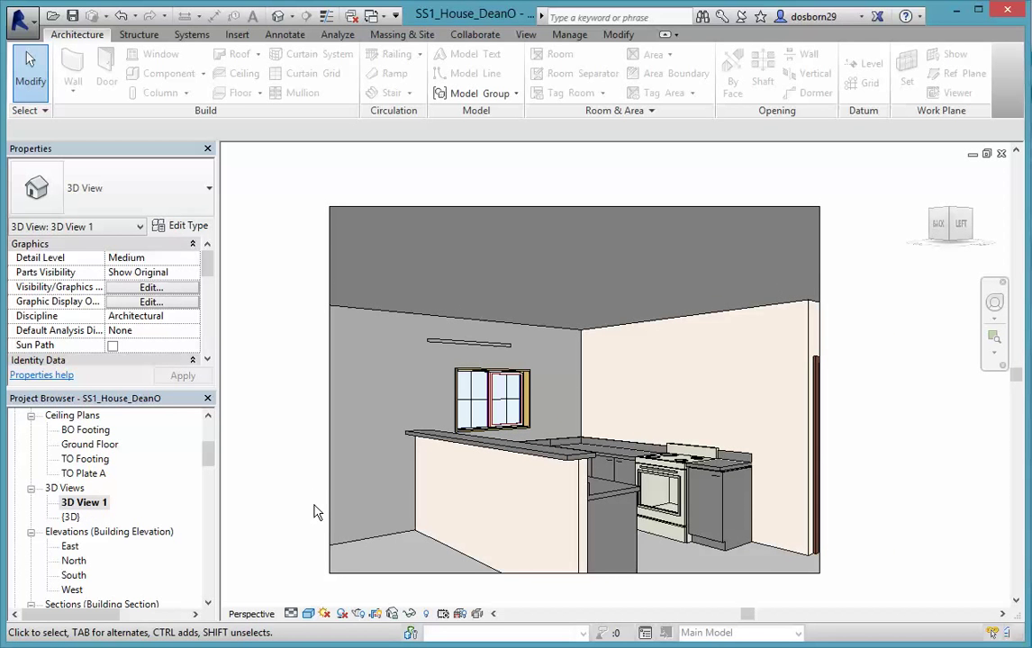
click(454, 351)
key(Escape)
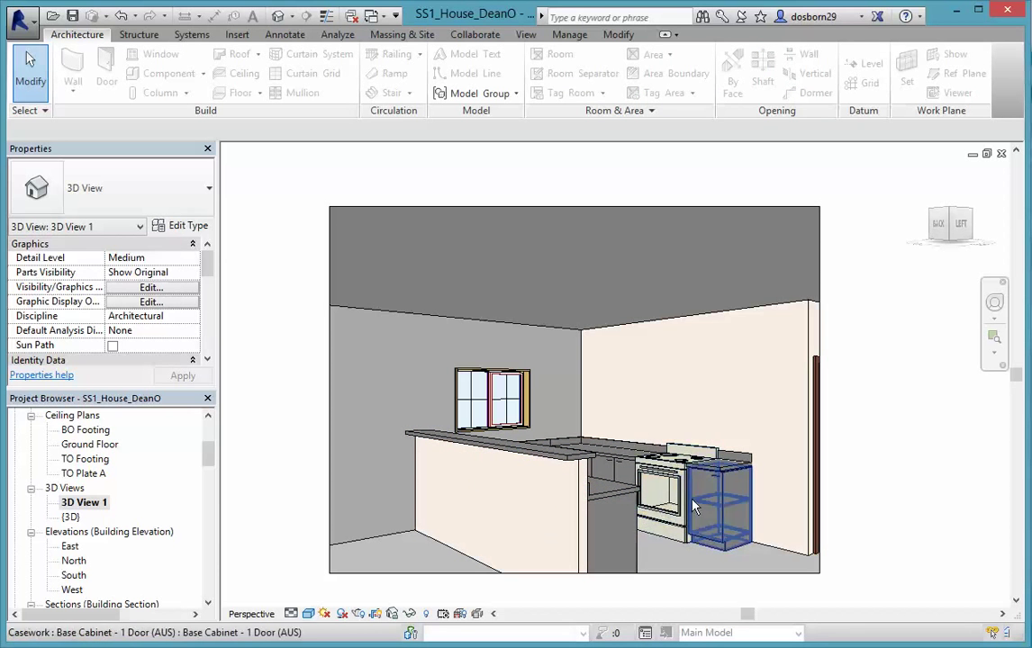
Step: Inspect the raised bar top and kitchen from a lower angle in 3D View 1, and return to the Ground Floor Plan
shift+middle_drag(731, 406, 737, 369)
scroll(617, 452, down, 1)
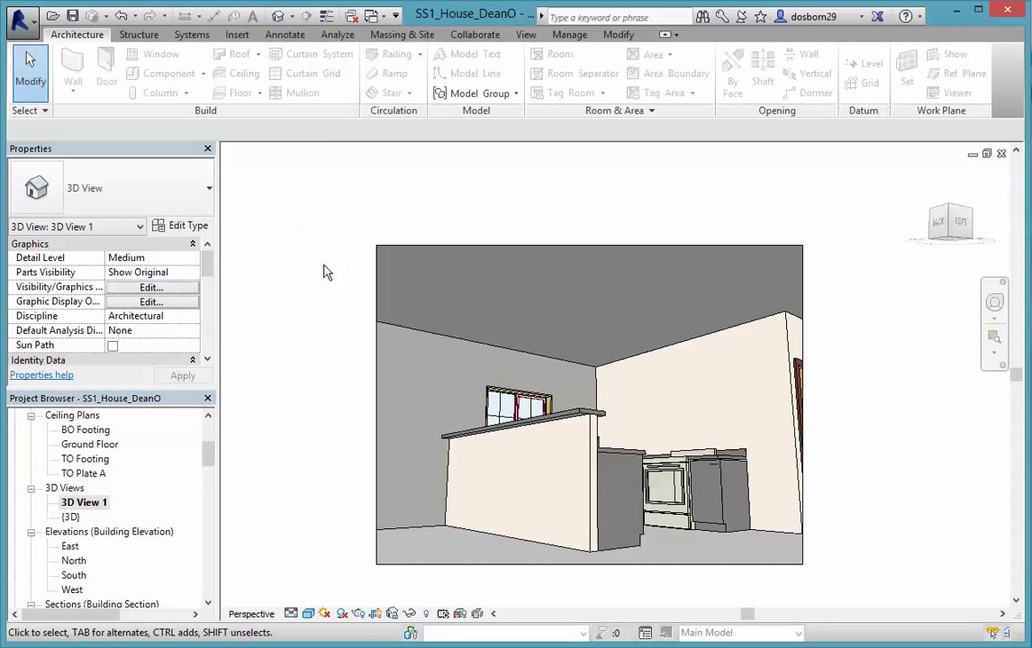
scroll(187, 406, up, 4)
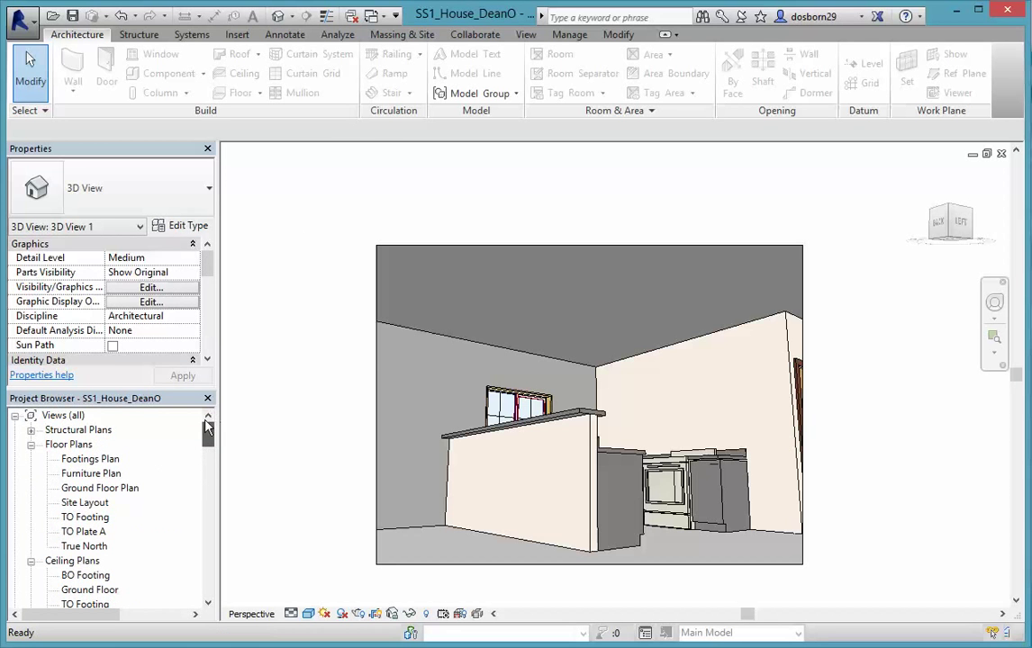
click(97, 491)
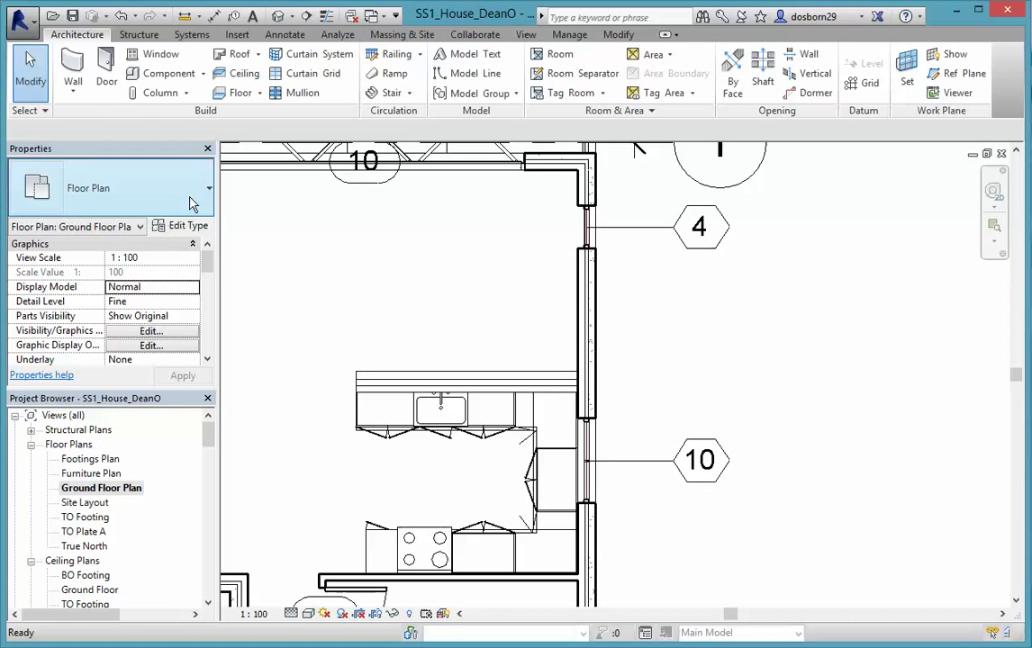
Step: Start placing a component and browse the family library to the Wall Cabinets folder under Casework
click(169, 79)
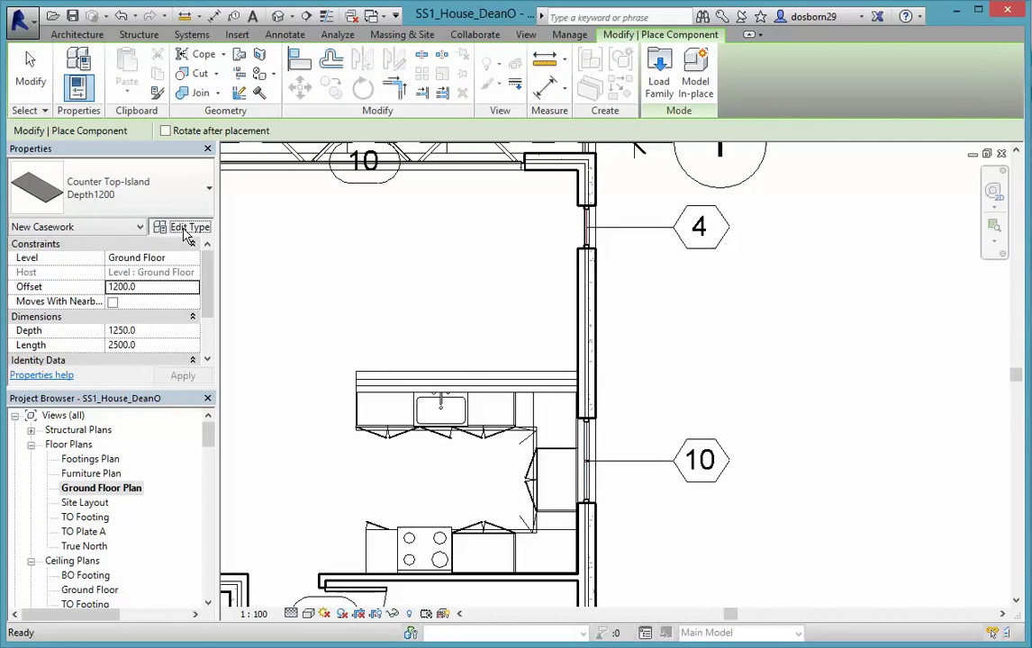
click(164, 225)
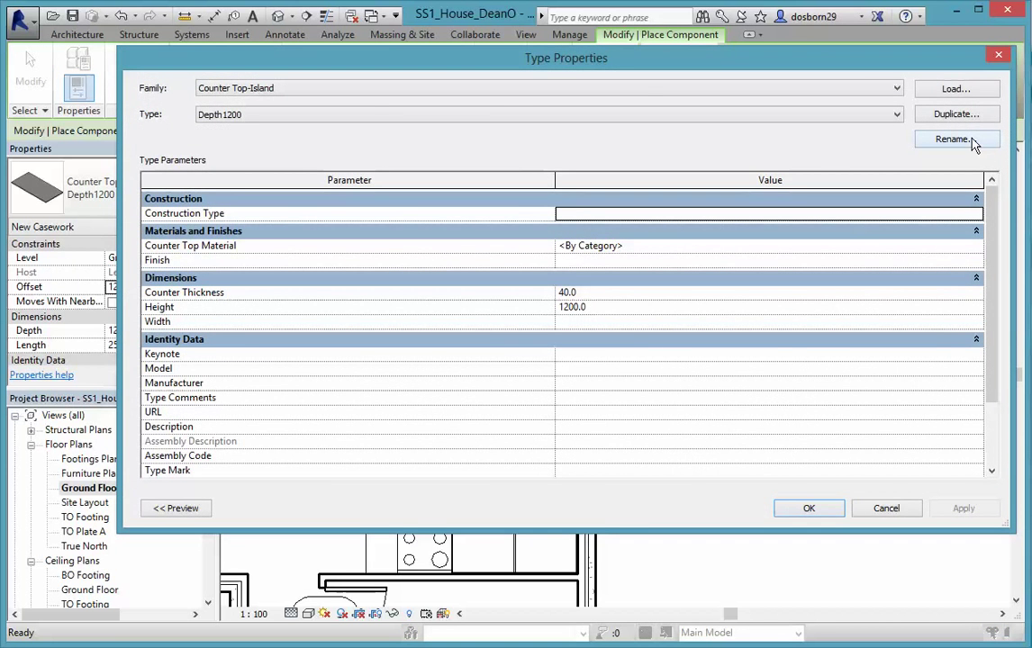
click(970, 91)
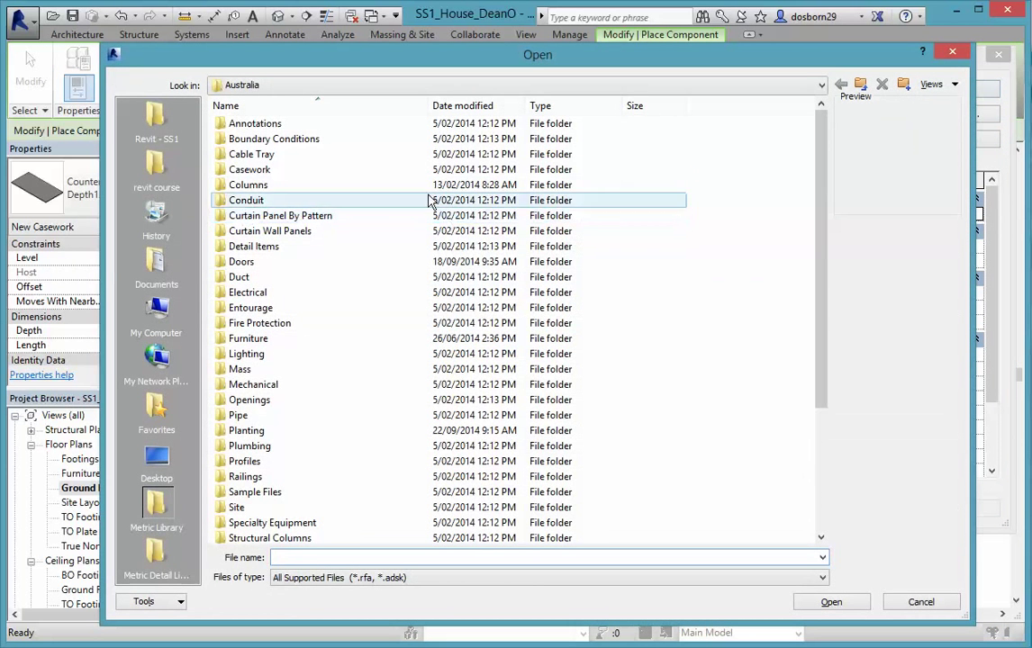
double_click(253, 170)
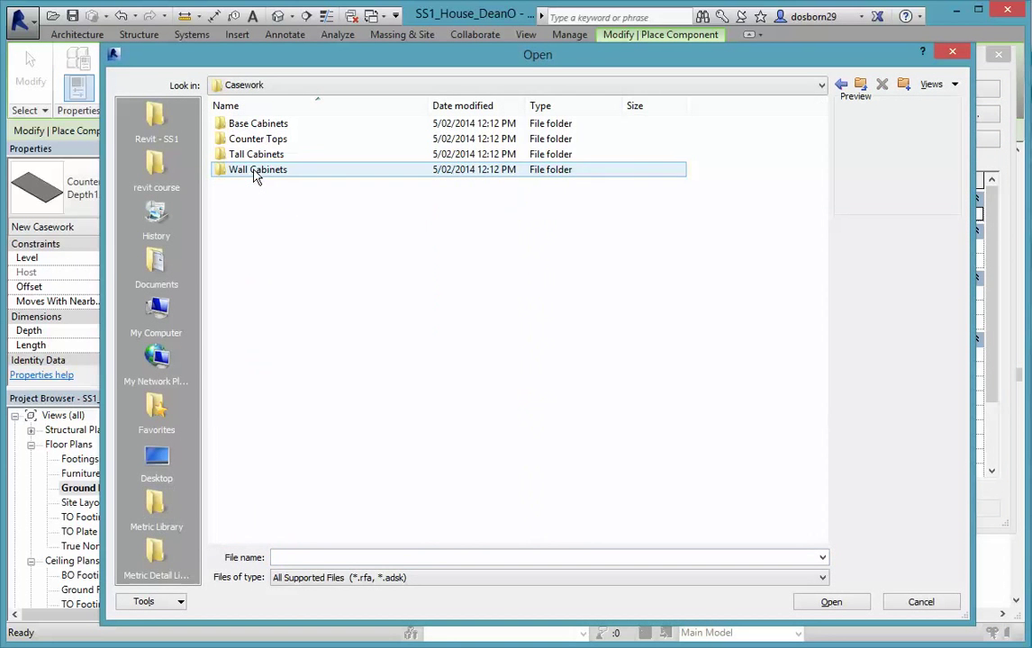
double_click(245, 171)
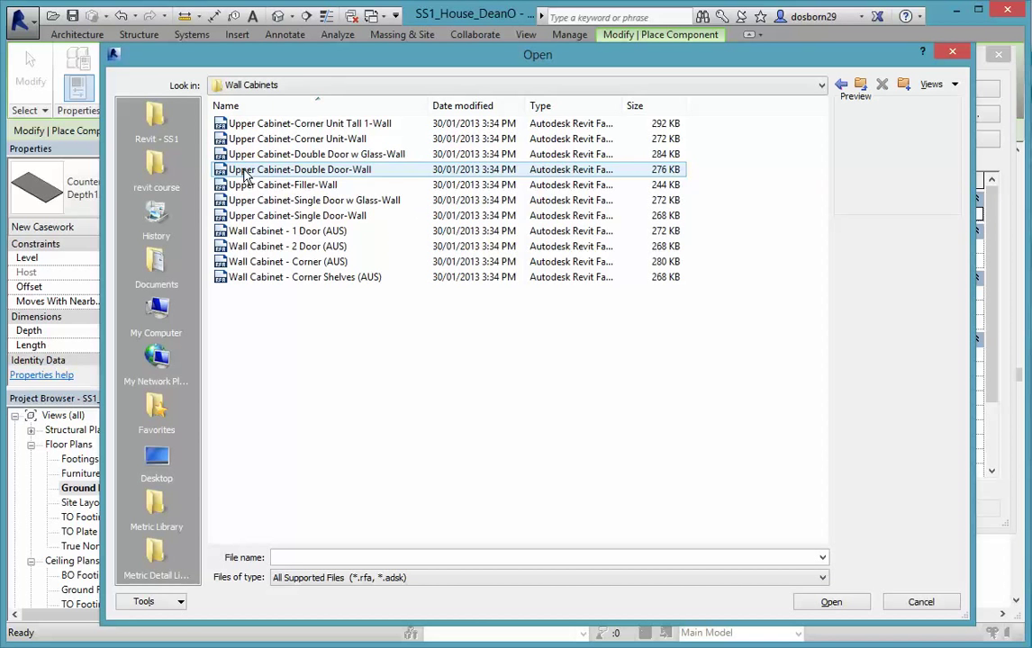
Step: Preview the upper and wall cabinet families, including the 1 Door and 2 Door (AUS) versions, and leave component placement without loading any
click(278, 126)
click(273, 154)
click(273, 184)
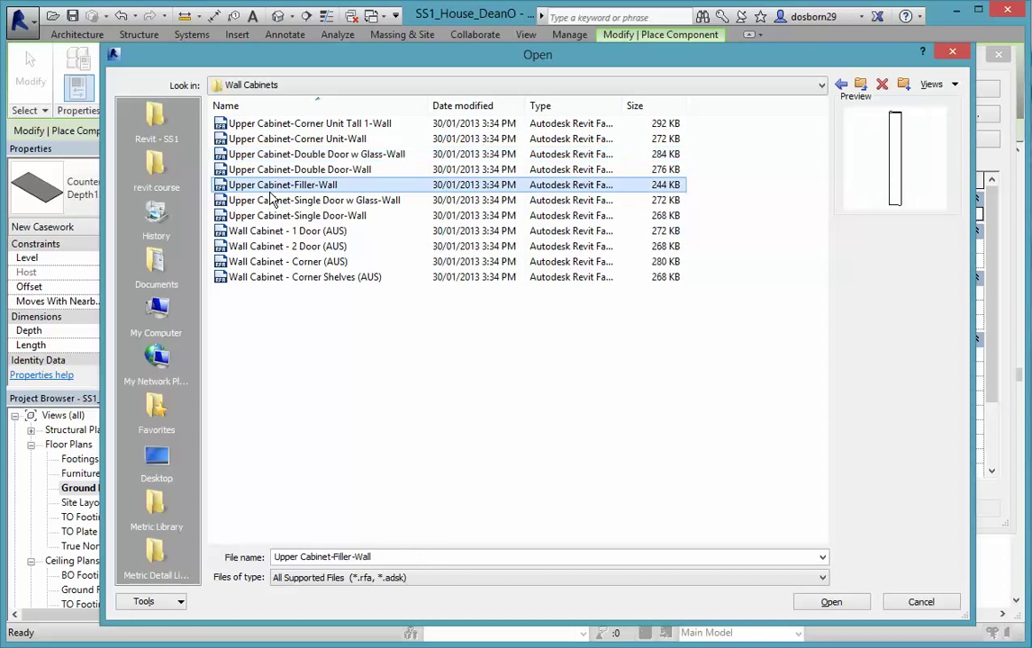
click(275, 230)
click(275, 246)
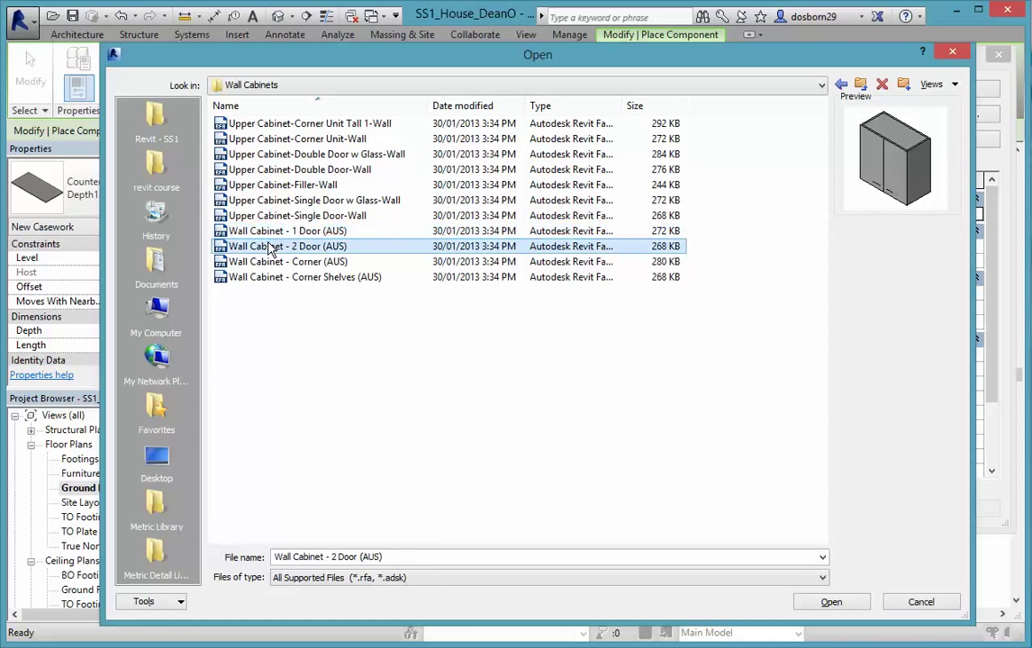
click(267, 297)
click(273, 231)
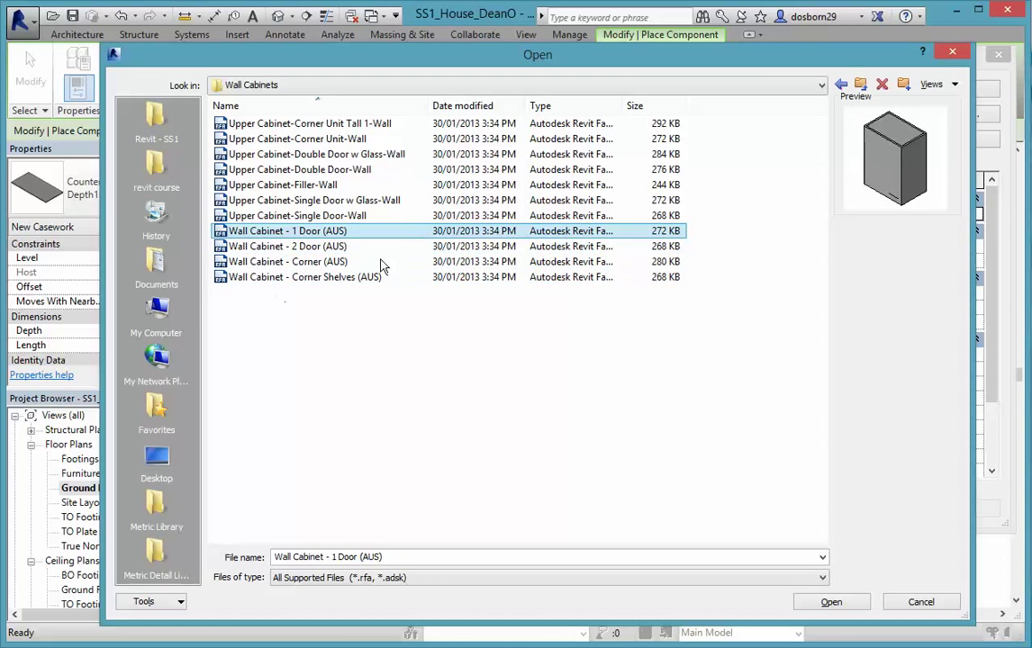
click(963, 52)
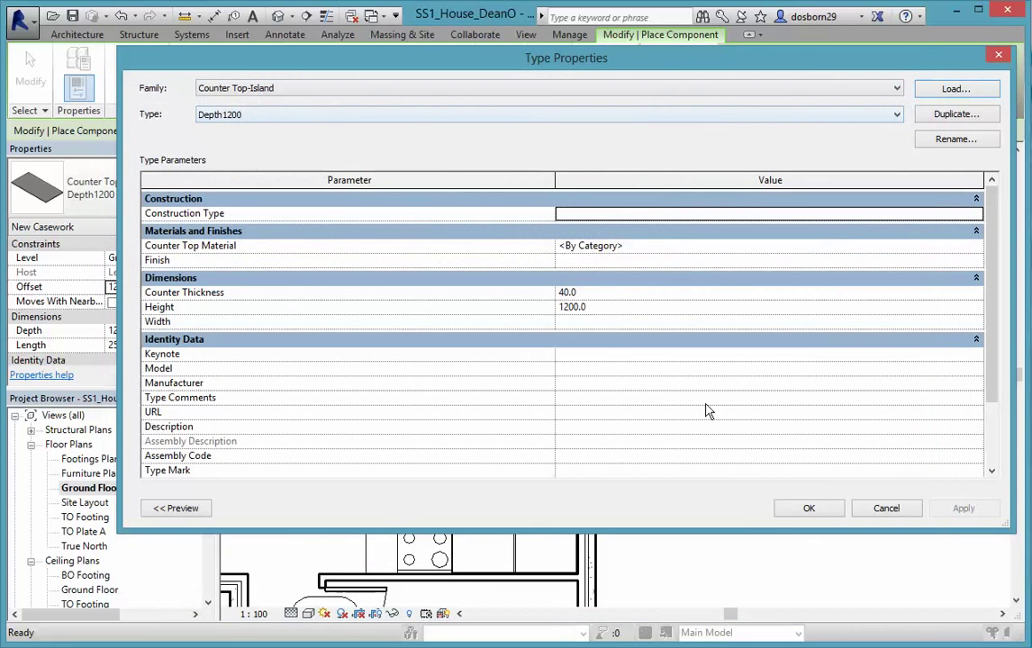
click(822, 509)
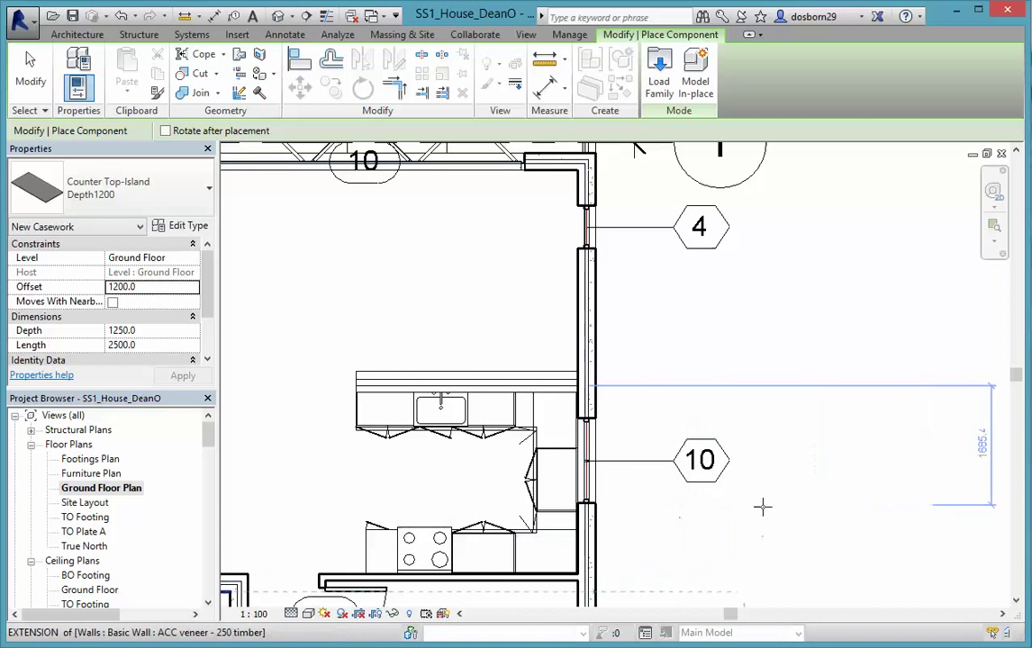
key(Escape)
key(Escape)
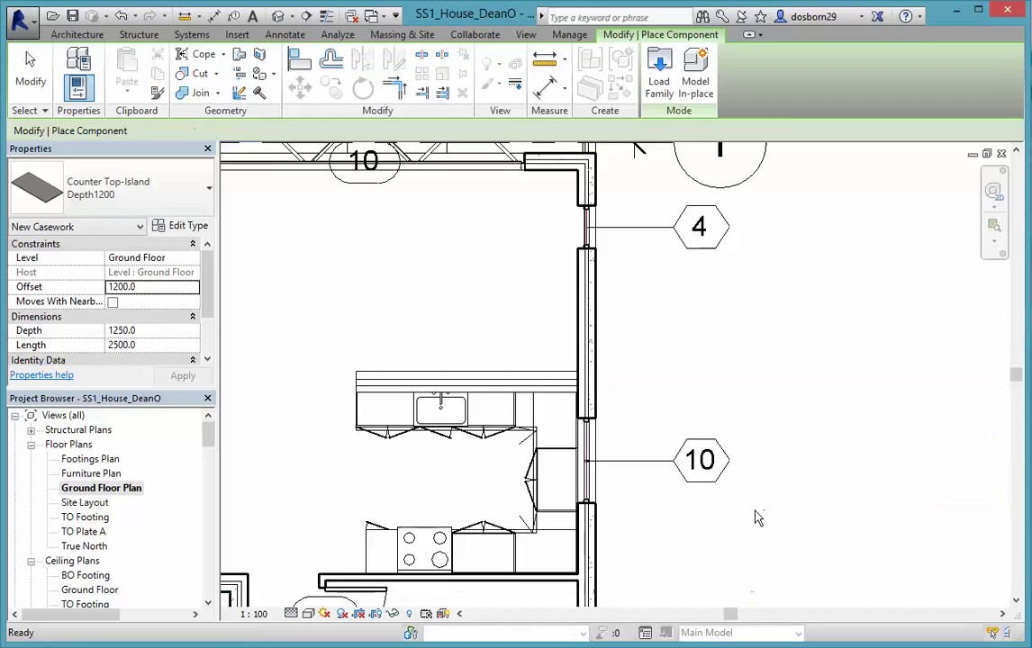